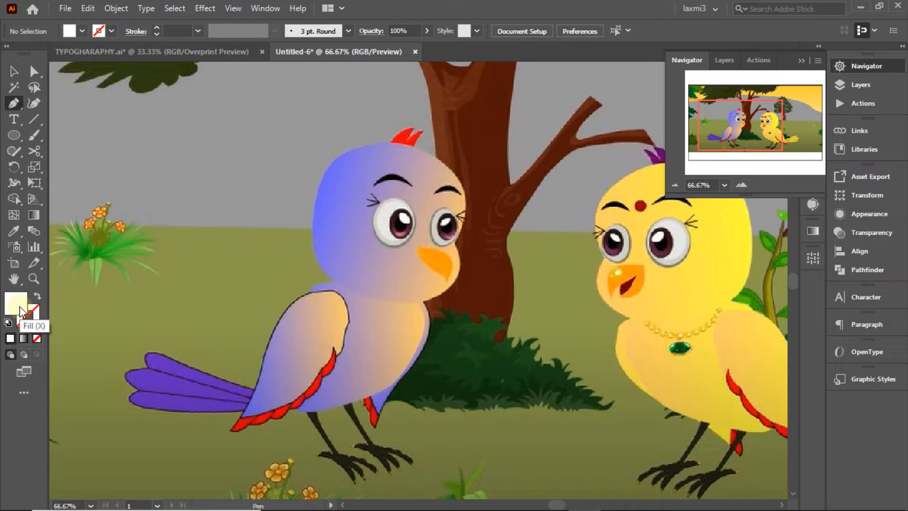
# Trace the blue bird's head outline as a closed Pen path with no fill or stroke
pyautogui.click(37, 338)
pyautogui.click(317, 260)
pyautogui.moveTo(333, 162); pyautogui.dragTo(354, 148)
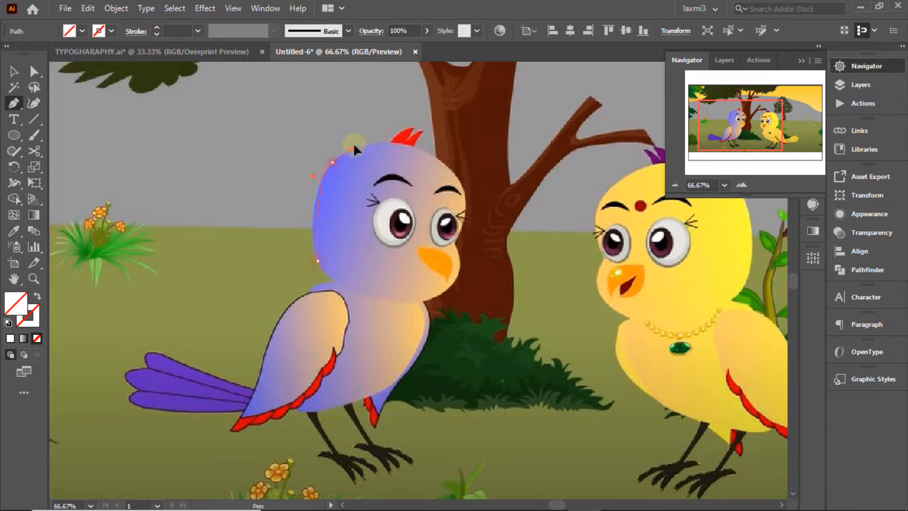
pyautogui.moveTo(363, 114); pyautogui.dragTo(363, 113)
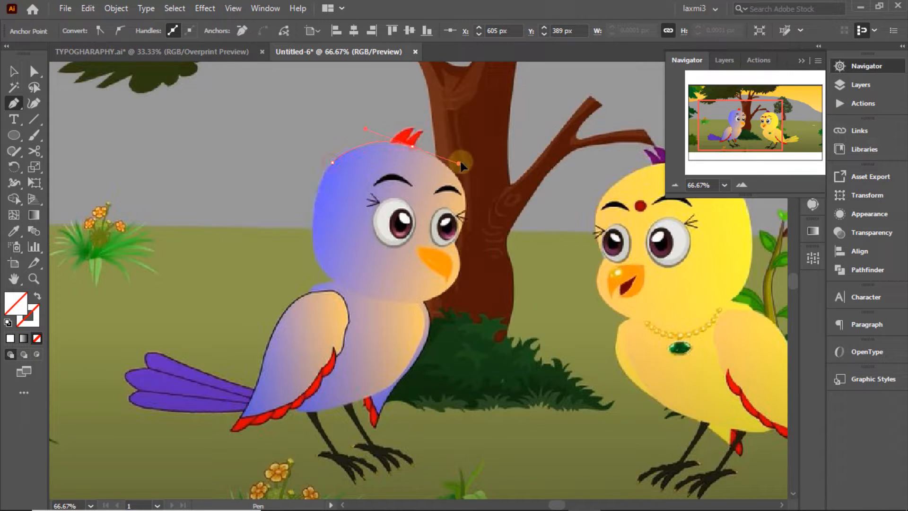
pyautogui.moveTo(470, 231); pyautogui.dragTo(446, 249)
pyautogui.hotkey('ctrl', '=')
pyautogui.click(475, 221)
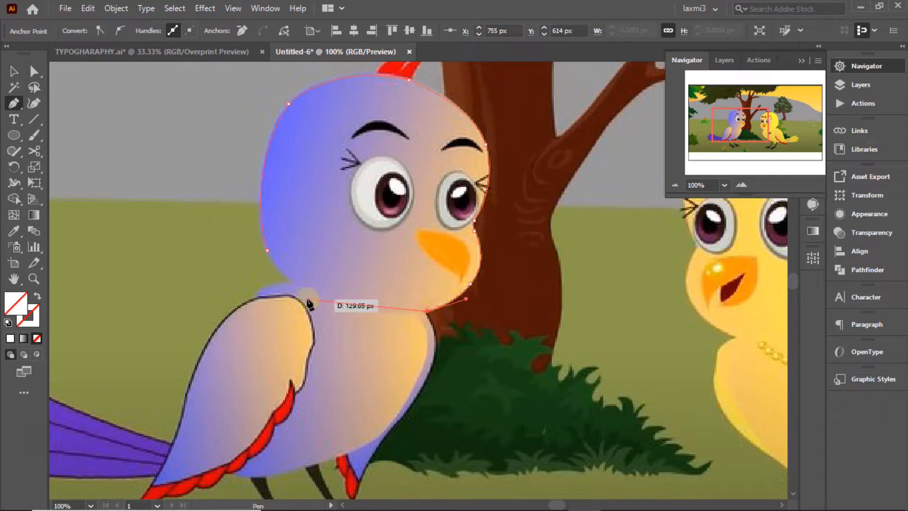
pyautogui.moveTo(267, 250); pyautogui.dragTo(259, 228)
# Select the traced head path and fill it with the white-to-black linear gradient swatch
pyautogui.click(14, 71)
pyautogui.click(176, 109)
pyautogui.click(301, 91)
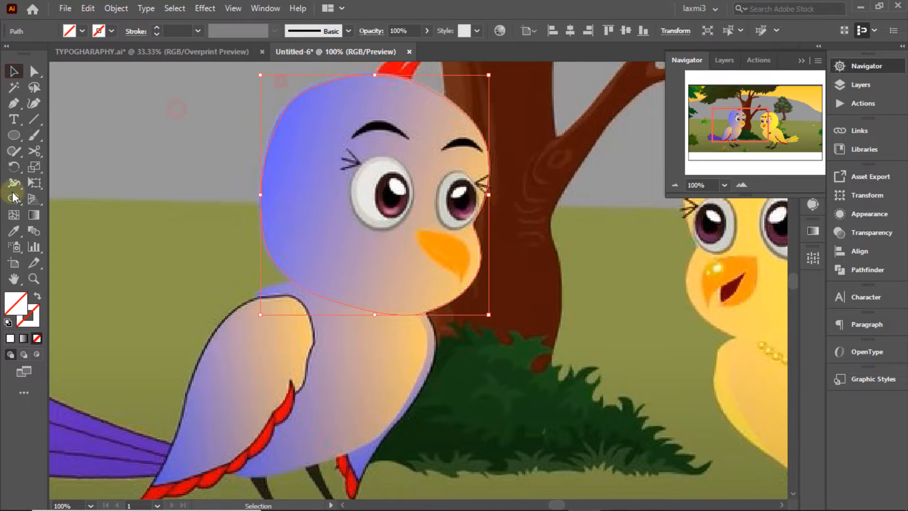
pyautogui.click(70, 32)
pyautogui.click(9, 83)
pyautogui.click(374, 205)
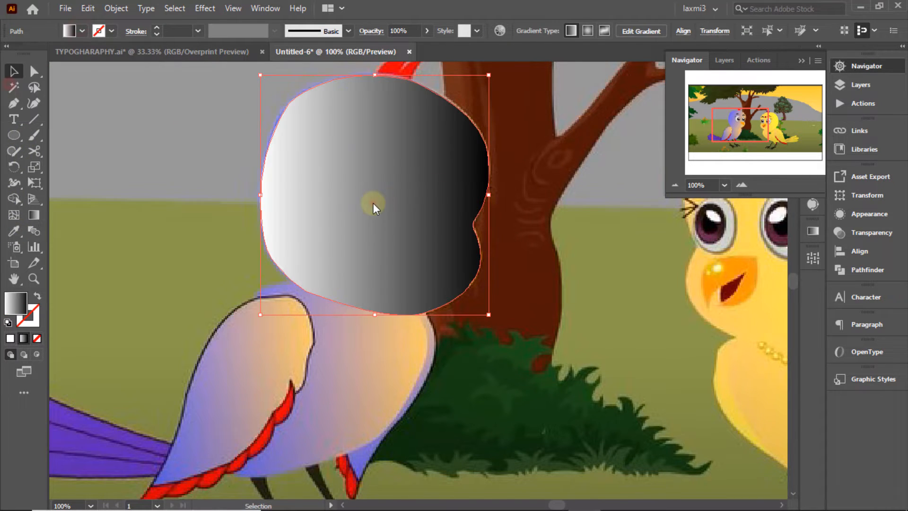
# Show Layer 2 as outlines and recolour the head's gradient stops with blue and light orange sampled from the reference head
pyautogui.click(814, 231)
pyautogui.click(860, 84)
pyautogui.keyDown('ctrl'); pyautogui.click(676, 81); pyautogui.keyUp('ctrl')
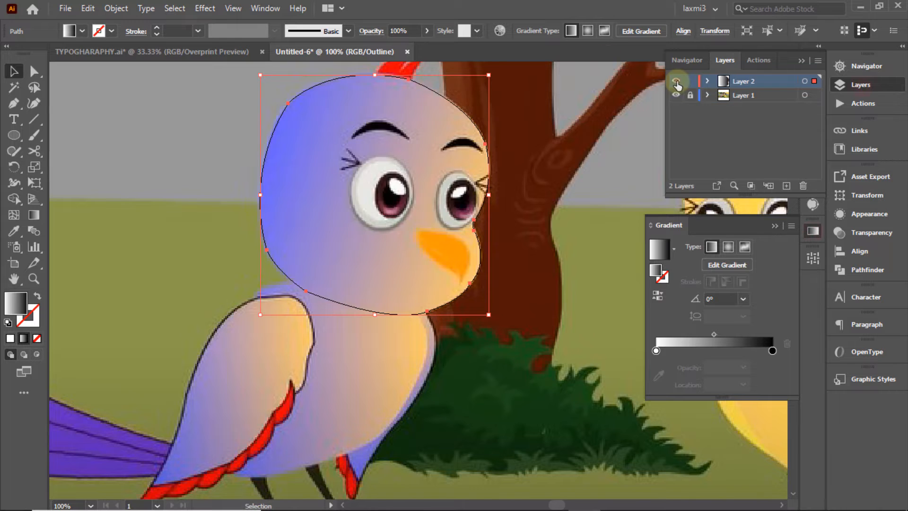
pyautogui.doubleClick(655, 350)
pyautogui.click(602, 256)
pyautogui.click(350, 92)
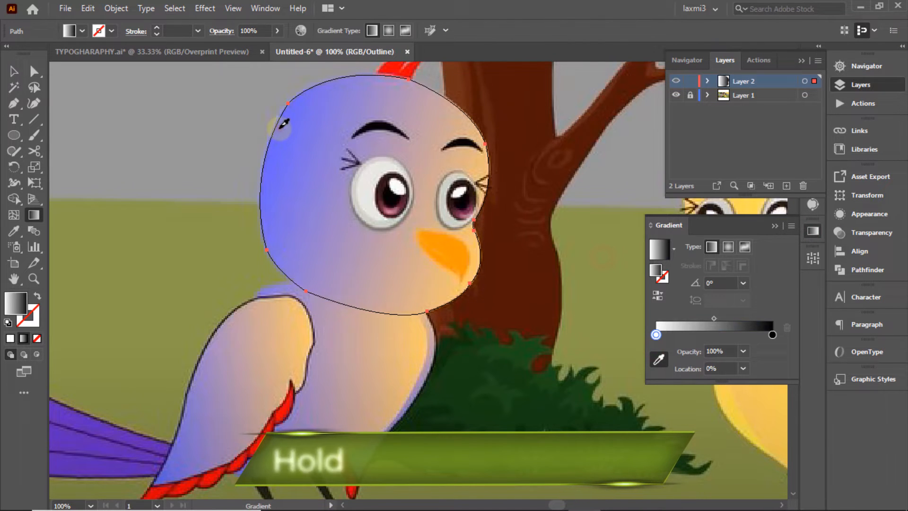
pyautogui.doubleClick(772, 334)
pyautogui.click(599, 428)
pyautogui.click(483, 166)
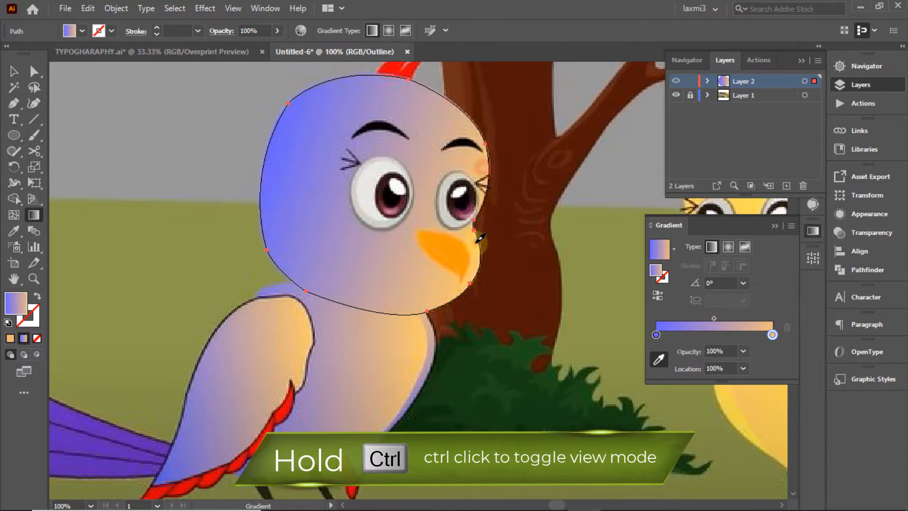
# Compare the gradient head with the reference and save the blue-to-orange gradient as a swatch
pyautogui.keyDown('ctrl'); pyautogui.click(676, 83); pyautogui.keyUp('ctrl')
pyautogui.keyDown('ctrl'); pyautogui.click(677, 83); pyautogui.keyUp('ctrl')
pyautogui.click(13, 71)
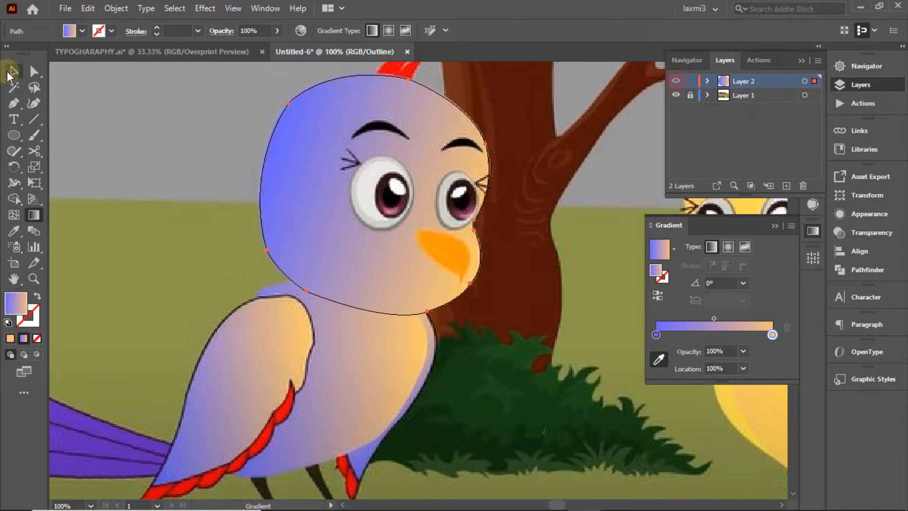
pyautogui.click(573, 155)
pyautogui.click(673, 248)
pyautogui.click(673, 247)
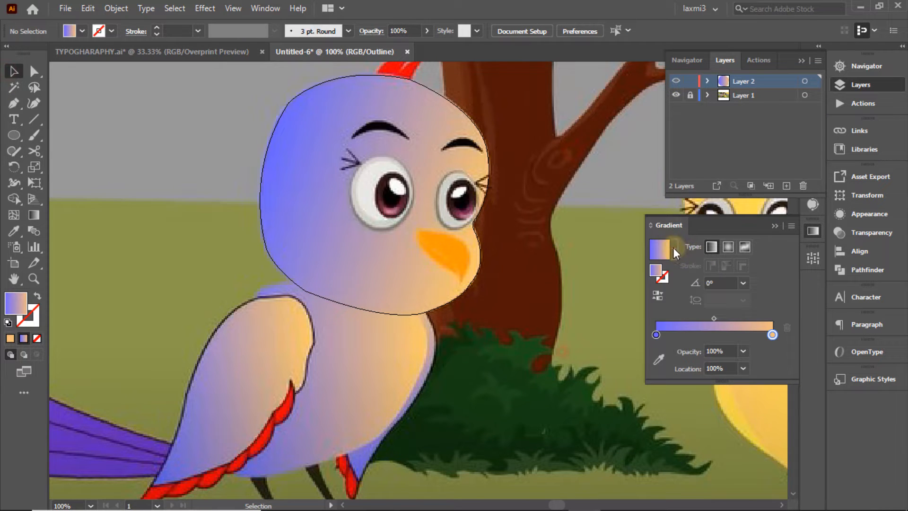
pyautogui.keyDown('ctrl'); pyautogui.click(677, 81); pyautogui.keyUp('ctrl')
pyautogui.keyDown('ctrl'); pyautogui.click(676, 81); pyautogui.keyUp('ctrl')
# Trace the eyebrow above the blue bird's larger eye as a closed Pen path
pyautogui.click(13, 103)
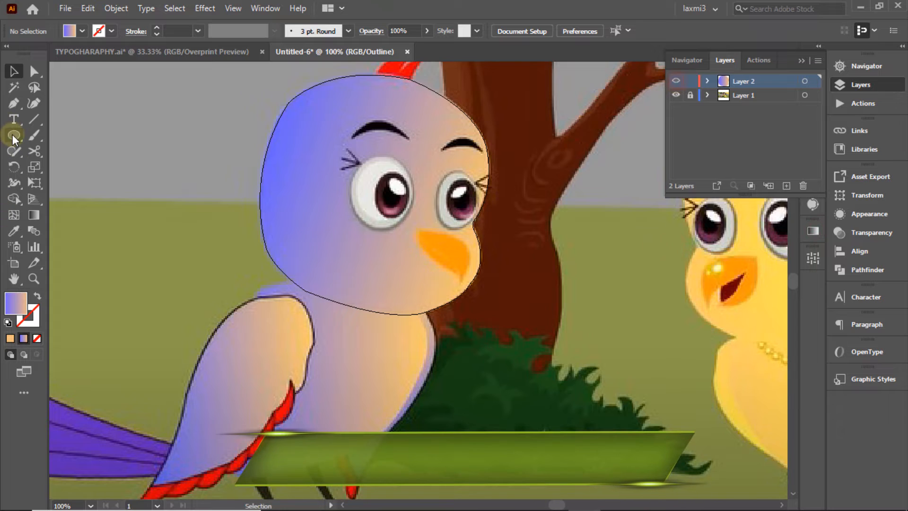
pyautogui.click(353, 138)
pyautogui.moveTo(383, 127); pyautogui.dragTo(426, 156)
pyautogui.click(409, 138)
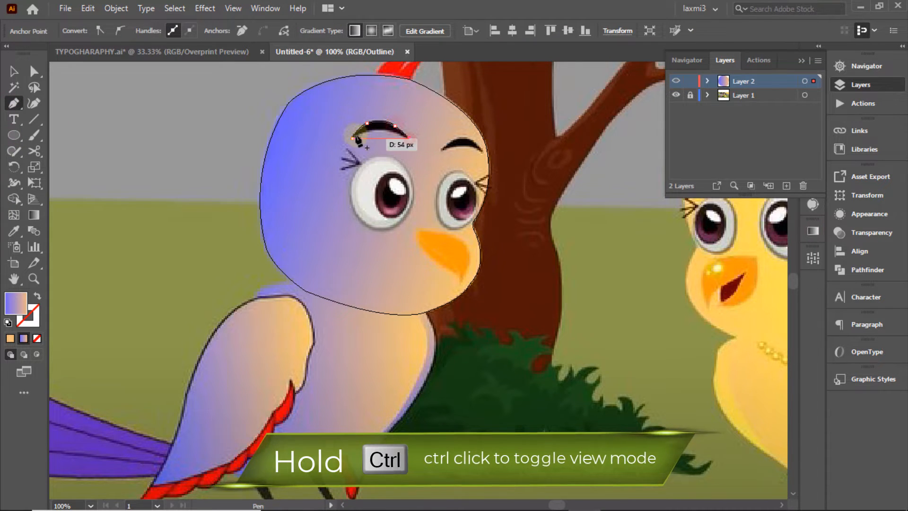
pyautogui.moveTo(352, 138); pyautogui.dragTo(320, 154)
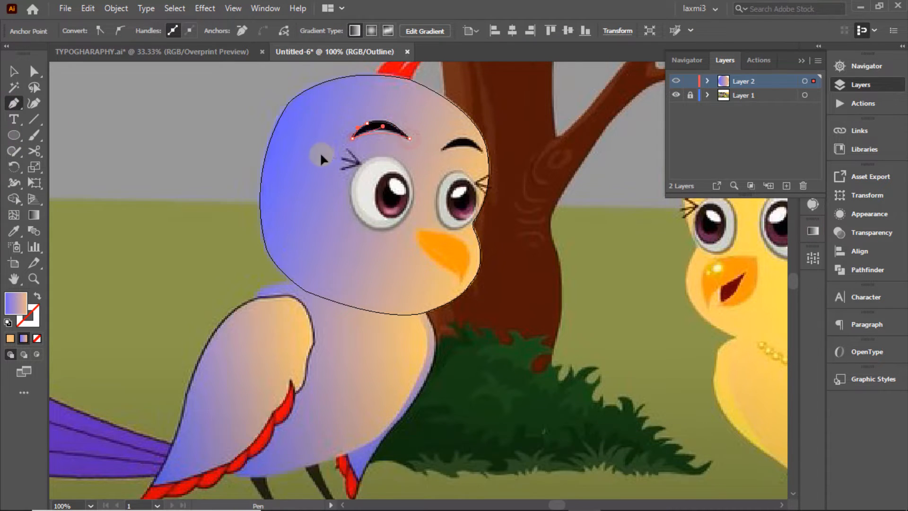
# Preview Layer 2 and fill the traced eyebrow with a dark grey swatch
pyautogui.keyDown('ctrl'); pyautogui.click(676, 81); pyautogui.keyUp('ctrl')
pyautogui.click(82, 31)
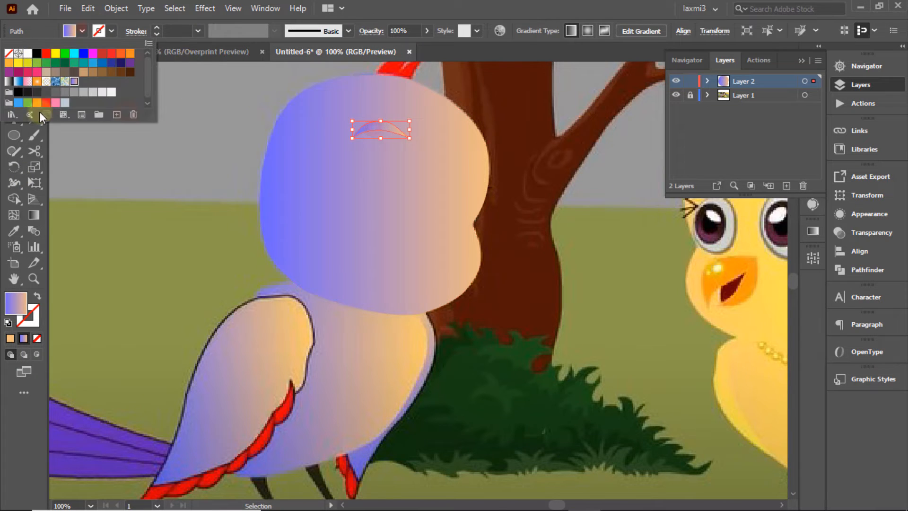
pyautogui.click(38, 112)
pyautogui.click(203, 80)
pyautogui.keyDown('ctrl'); pyautogui.click(676, 81); pyautogui.keyUp('ctrl')
pyautogui.keyDown('ctrl'); pyautogui.click(676, 81); pyautogui.keyUp('ctrl')
# Fill the eyebrow above the larger eye with black and return Layer 2 to outline display
pyautogui.click(364, 129)
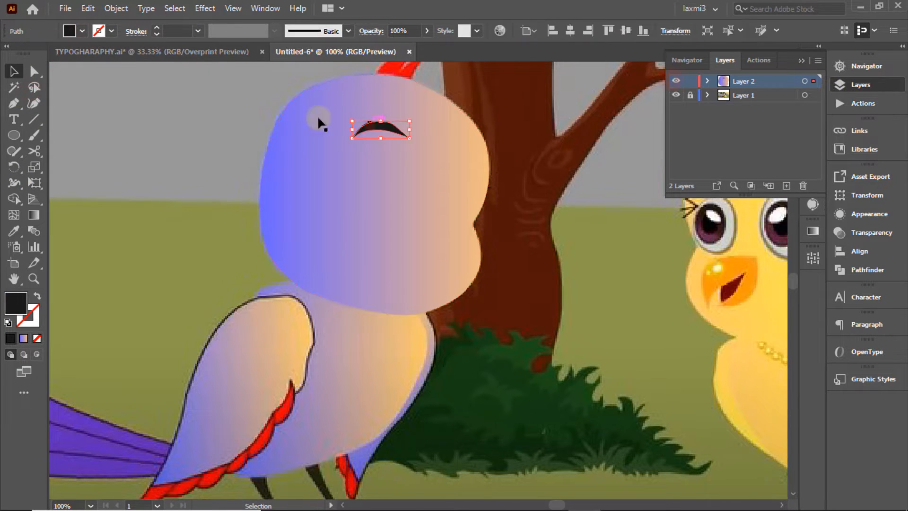
pyautogui.click(82, 31)
pyautogui.click(38, 57)
pyautogui.click(193, 98)
pyautogui.keyDown('ctrl'); pyautogui.click(676, 81); pyautogui.keyUp('ctrl')
pyautogui.click(614, 71)
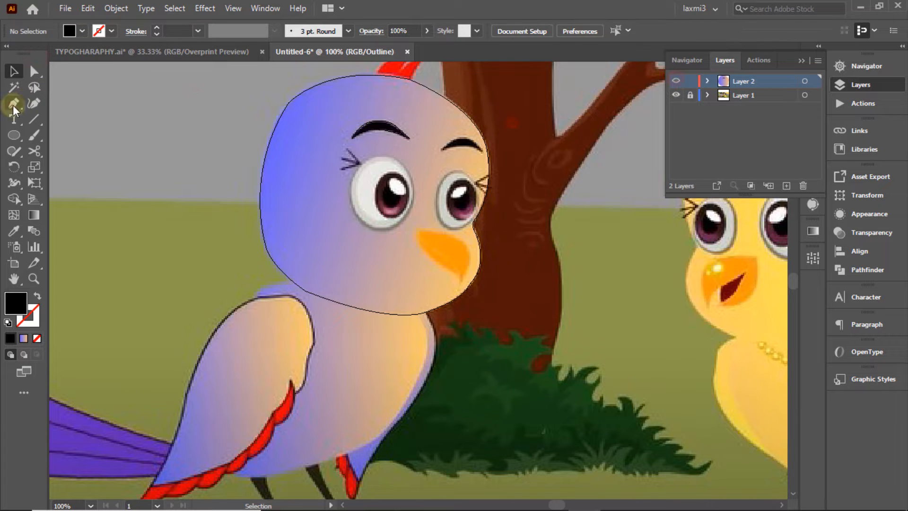
# Trace the eyebrow above the blue bird's smaller eye as a black-filled Pen shape and check it in preview
pyautogui.click(441, 149)
pyautogui.moveTo(483, 154); pyautogui.dragTo(499, 176)
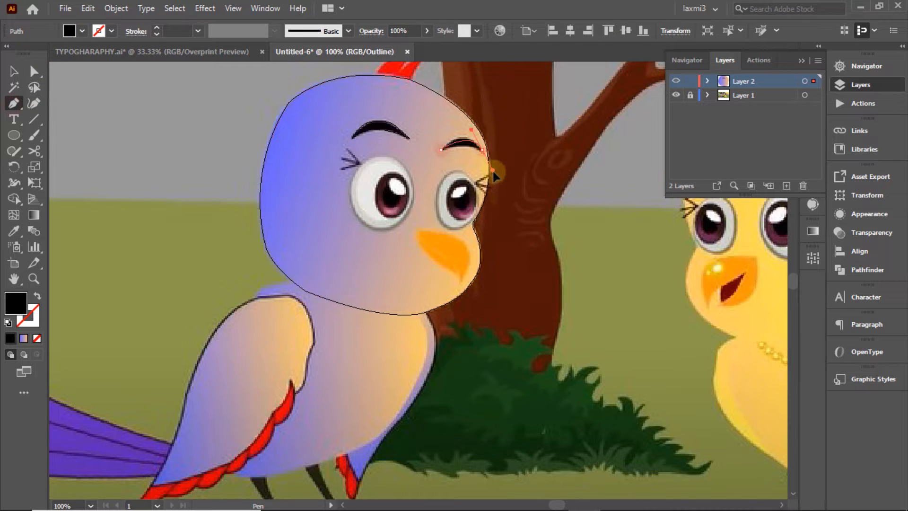
pyautogui.keyDown('ctrl'); pyautogui.click(424, 156); pyautogui.keyUp('ctrl')
pyautogui.click(14, 71)
pyautogui.keyDown('ctrl'); pyautogui.click(675, 82); pyautogui.keyUp('ctrl')
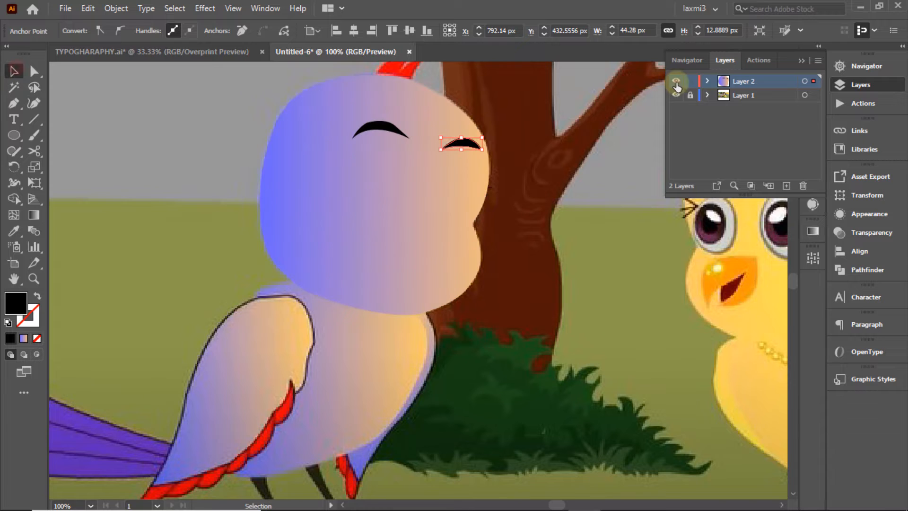
pyautogui.keyDown('ctrl'); pyautogui.click(677, 82); pyautogui.keyUp('ctrl')
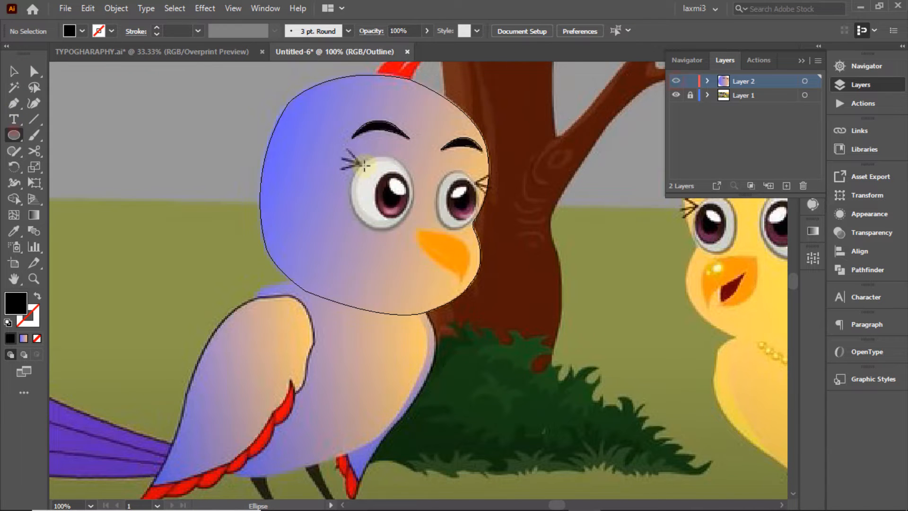
# Draw an ellipse over the blue bird's larger eye and fit its edges to the eye's outer rim
pyautogui.moveTo(362, 163); pyautogui.dragTo(422, 233)
pyautogui.moveTo(363, 198); pyautogui.dragTo(352, 198)
pyautogui.moveTo(386, 163); pyautogui.dragTo(384, 154)
pyautogui.moveTo(421, 194); pyautogui.dragTo(413, 193)
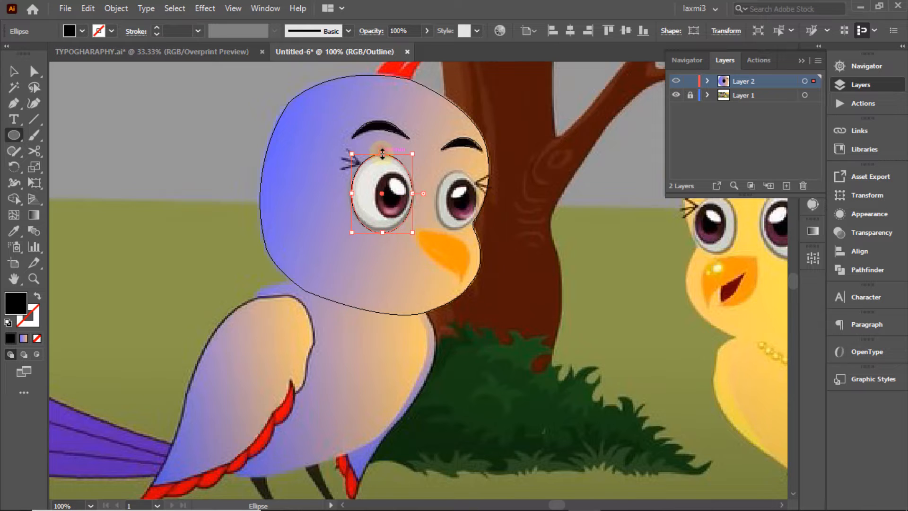
pyautogui.moveTo(350, 196); pyautogui.dragTo(352, 193)
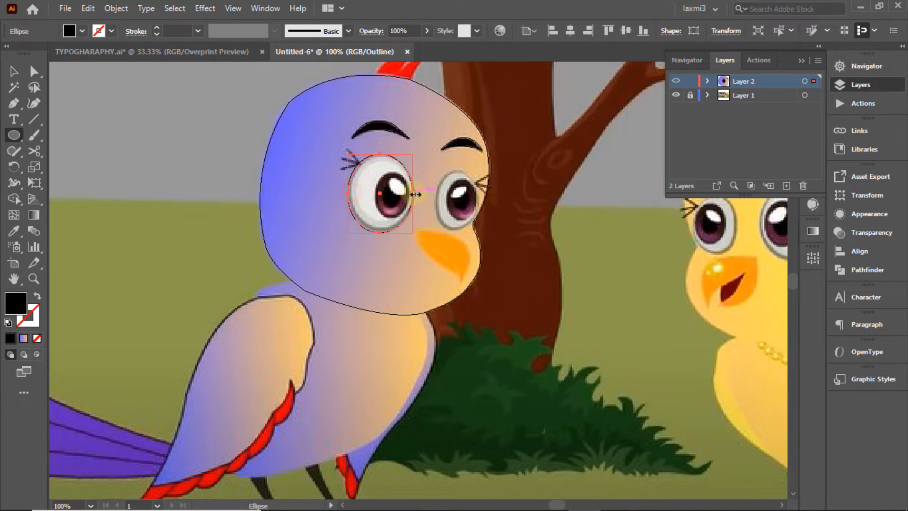
pyautogui.click(199, 132)
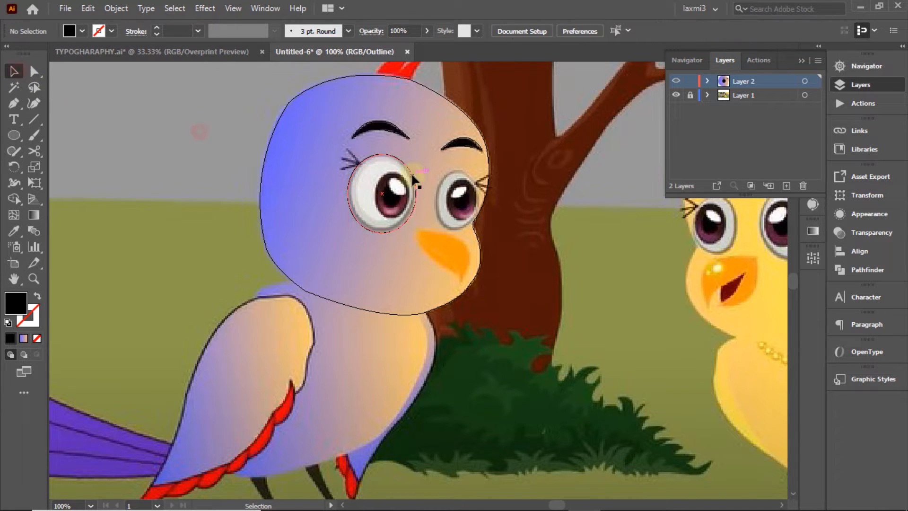
# Fill the larger eye's ellipse with off-white and paste a copy of it in front
pyautogui.click(412, 177)
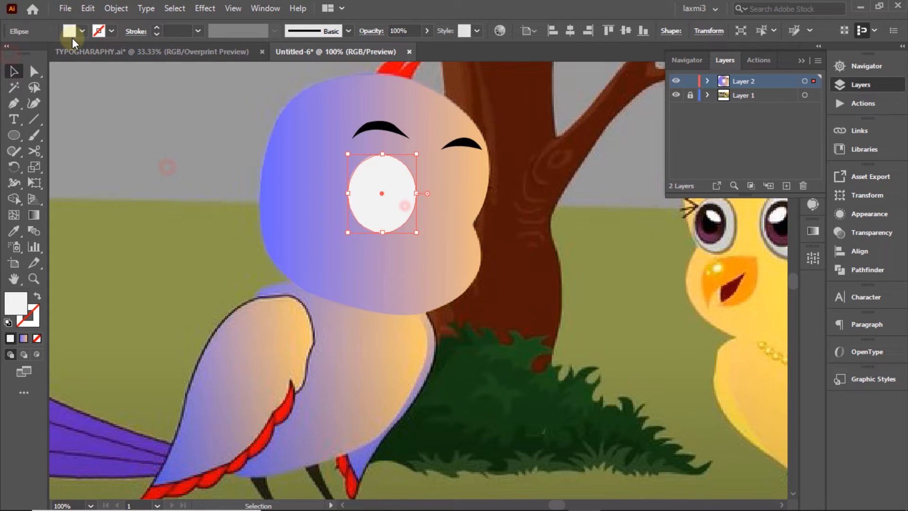
pyautogui.click(88, 8)
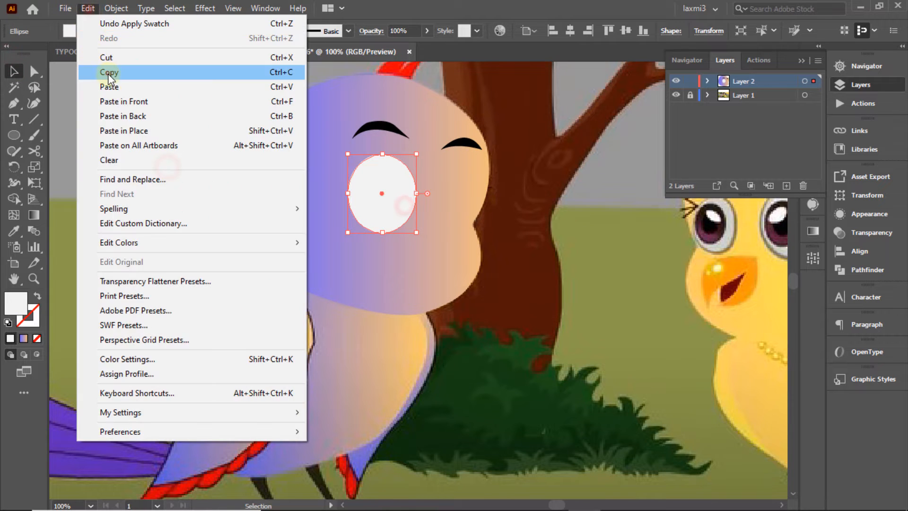
pyautogui.click(132, 98)
pyautogui.click(93, 8)
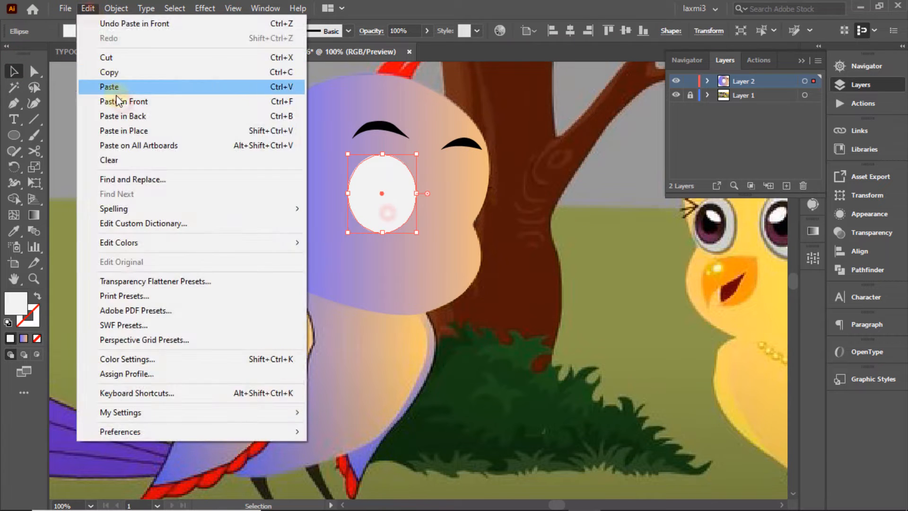
pyautogui.click(116, 100)
# Shrink the front ellipse copy to fit the white area inside the larger eye's rim
pyautogui.keyDown('ctrl'); pyautogui.click(676, 80); pyautogui.keyUp('ctrl')
pyautogui.moveTo(382, 232); pyautogui.dragTo(382, 225)
pyautogui.moveTo(381, 160); pyautogui.dragTo(381, 165)
pyautogui.click(876, 61)
pyautogui.click(740, 184)
pyautogui.moveTo(365, 100); pyautogui.dragTo(364, 96)
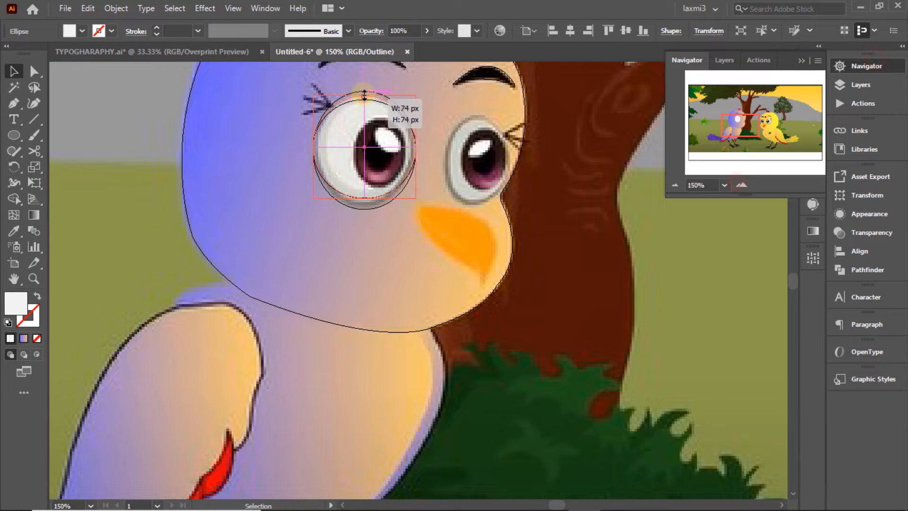
pyautogui.moveTo(313, 149); pyautogui.dragTo(318, 147)
pyautogui.moveTo(416, 149); pyautogui.dragTo(411, 148)
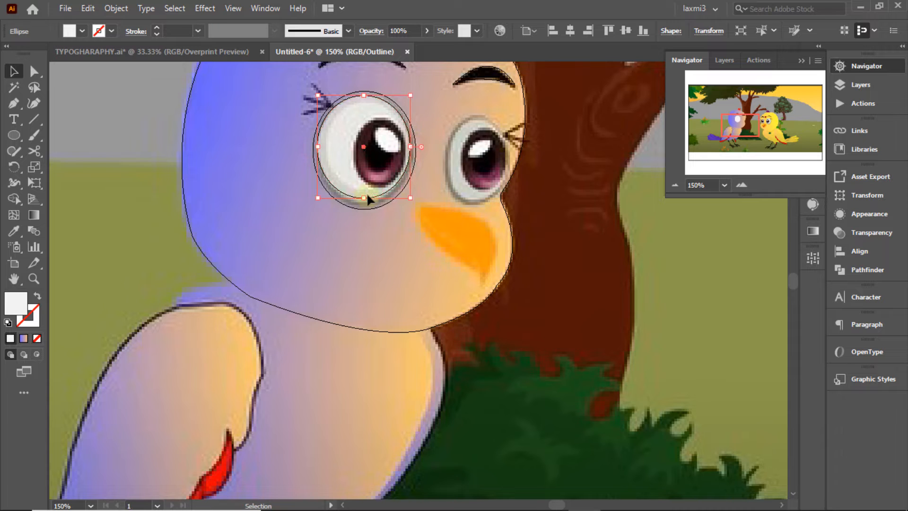
pyautogui.moveTo(364, 199); pyautogui.dragTo(364, 200)
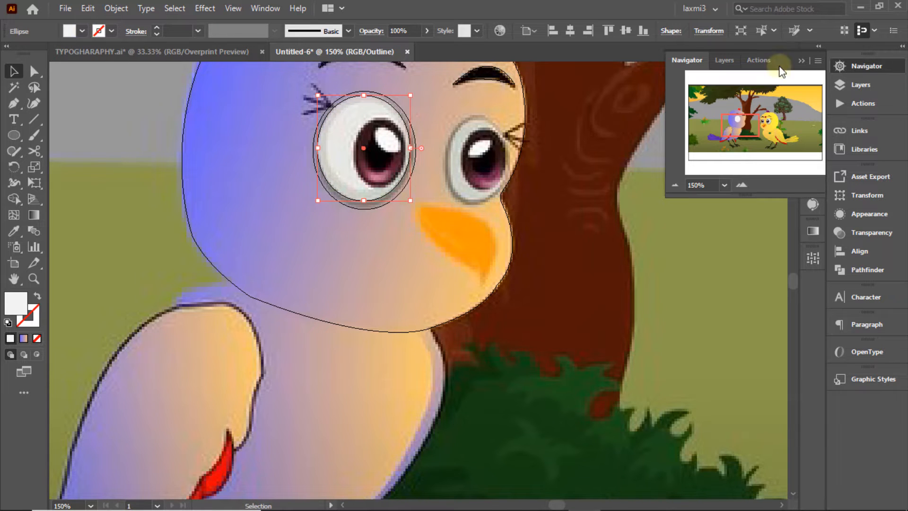
# Fill the larger eye's outer ellipse with the grey-brown sampled from the reference eye's rim and check it in preview
pyautogui.click(861, 85)
pyautogui.hotkey('ctrl', 'y')
pyautogui.click(438, 178)
pyautogui.click(379, 205)
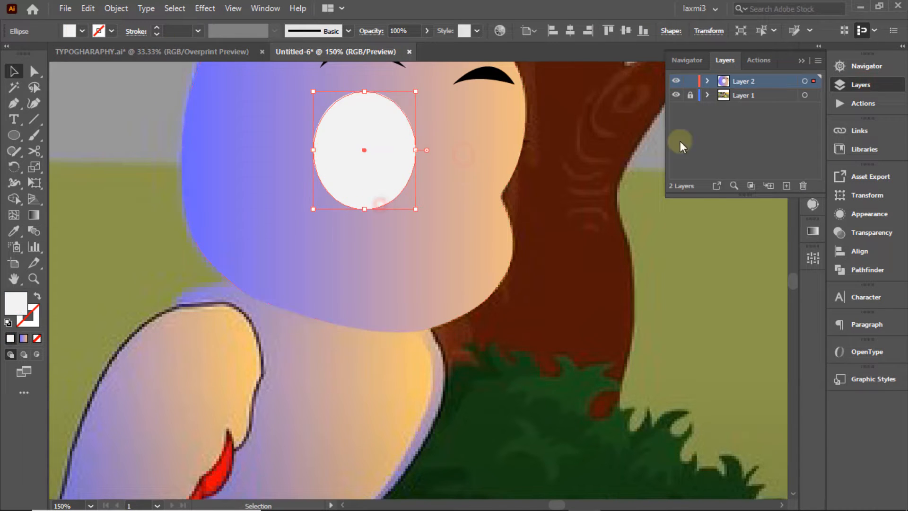
pyautogui.hotkey('ctrl', 'y')
pyautogui.click(14, 231)
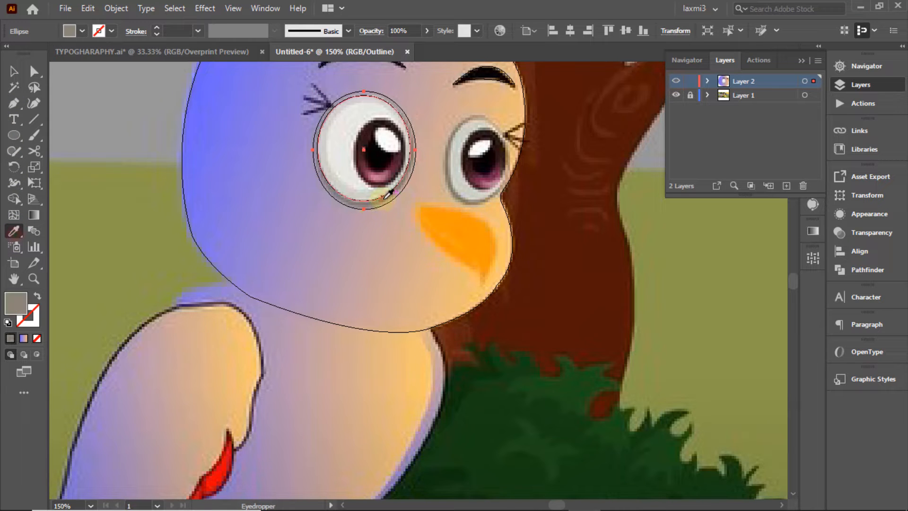
pyautogui.keyDown('ctrl'); pyautogui.click(677, 81); pyautogui.keyUp('ctrl')
pyautogui.click(13, 72)
pyautogui.click(146, 98)
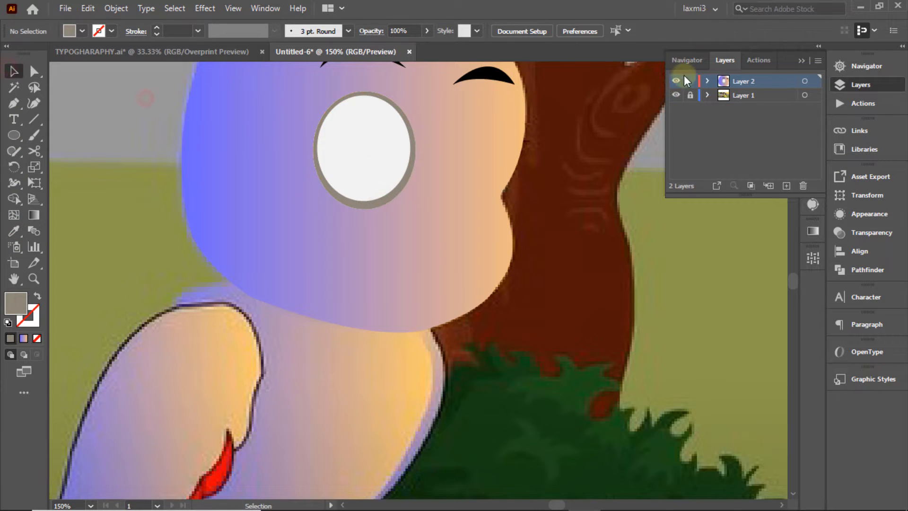
# Show Layer 2 as outlines and draw an ellipse fitted around the larger eye's dark iris
pyautogui.keyDown('ctrl'); pyautogui.click(677, 80); pyautogui.keyUp('ctrl')
pyautogui.moveTo(378, 116); pyautogui.dragTo(411, 186)
pyautogui.moveTo(372, 151); pyautogui.dragTo(353, 151)
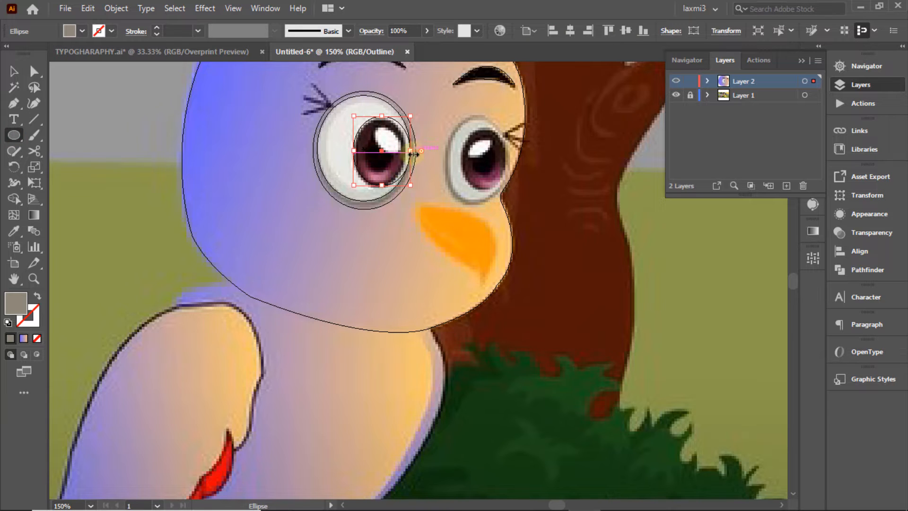
pyautogui.moveTo(410, 151); pyautogui.dragTo(406, 151)
pyautogui.moveTo(379, 185); pyautogui.dragTo(376, 191)
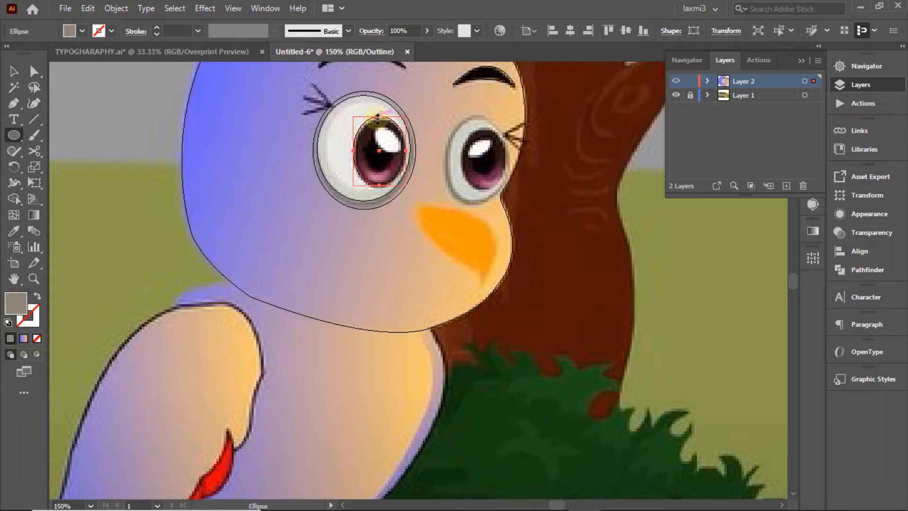
# Save the iris ellipse's grey-brown fill colour as a new swatch
pyautogui.click(84, 32)
pyautogui.click(116, 114)
pyautogui.click(436, 338)
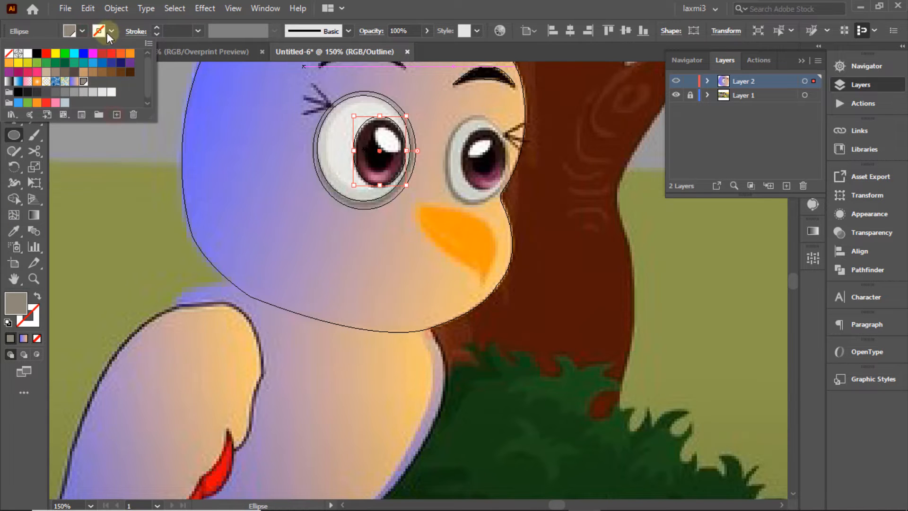
# Set the iris ellipse's fill to None and its stroke to the saved grey-brown swatch
pyautogui.click(82, 32)
pyautogui.click(82, 31)
pyautogui.click(9, 54)
pyautogui.click(111, 31)
pyautogui.click(111, 31)
pyautogui.click(85, 76)
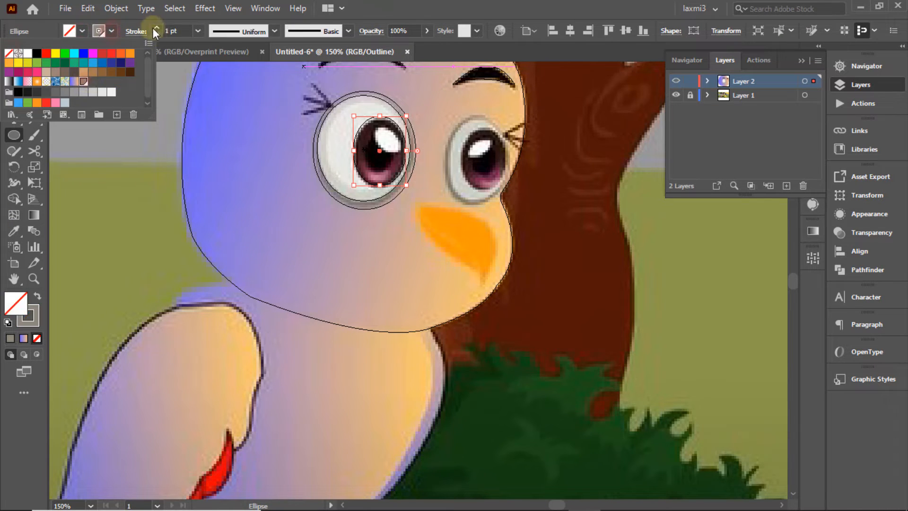
# Give the iris ellipse a 2 pt stroke and fill it with the saved blue-to-orange linear gradient swatch
pyautogui.click(675, 81)
pyautogui.click(676, 82)
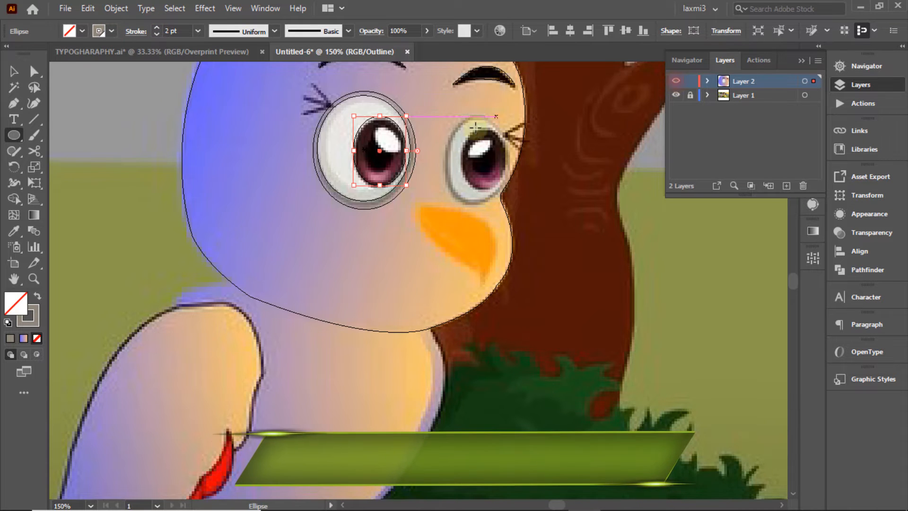
pyautogui.click(82, 31)
pyautogui.click(74, 83)
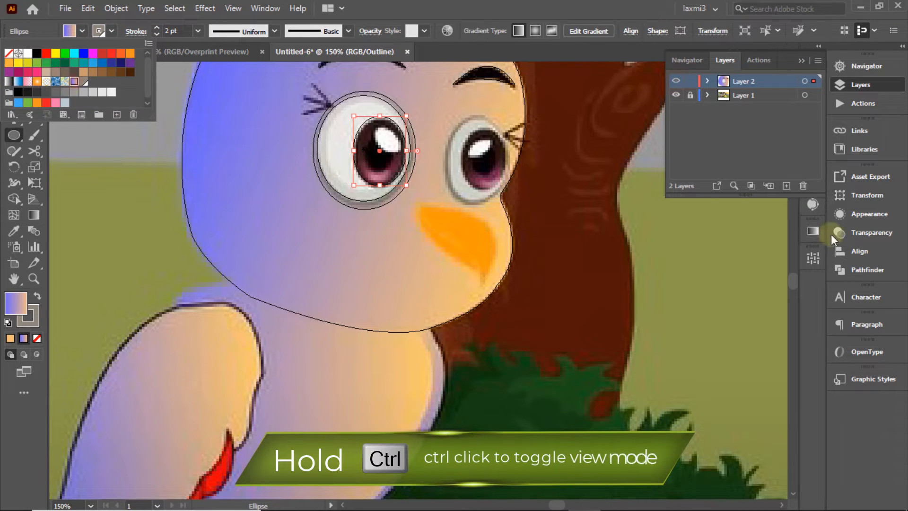
pyautogui.click(812, 231)
pyautogui.click(812, 231)
# Recolour the iris gradient's start stop with pink from the reference iris's lower part and its end stop with dark maroon from its upper part
pyautogui.doubleClick(657, 350)
pyautogui.click(599, 254)
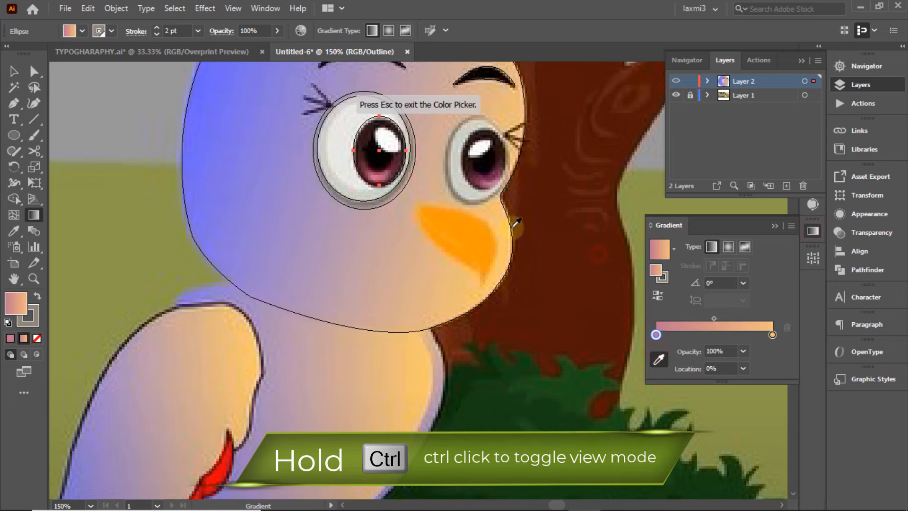
pyautogui.click(406, 168)
pyautogui.moveTo(769, 336); pyautogui.dragTo(772, 335)
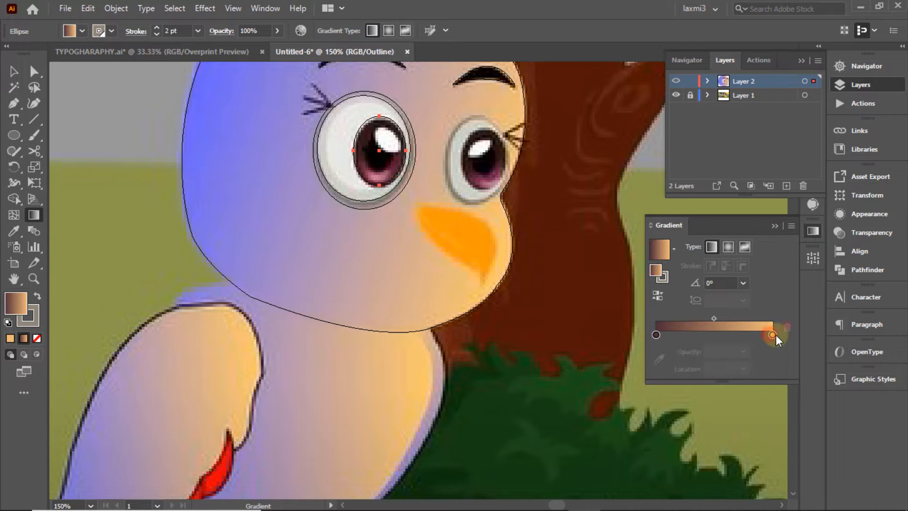
pyautogui.doubleClick(772, 335)
pyautogui.click(607, 428)
pyautogui.click(370, 129)
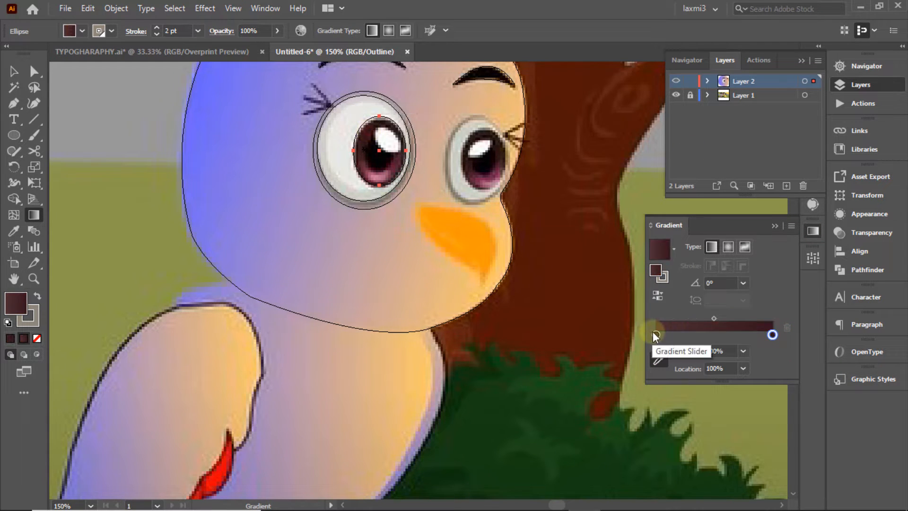
pyautogui.doubleClick(656, 334)
pyautogui.click(597, 428)
pyautogui.click(378, 178)
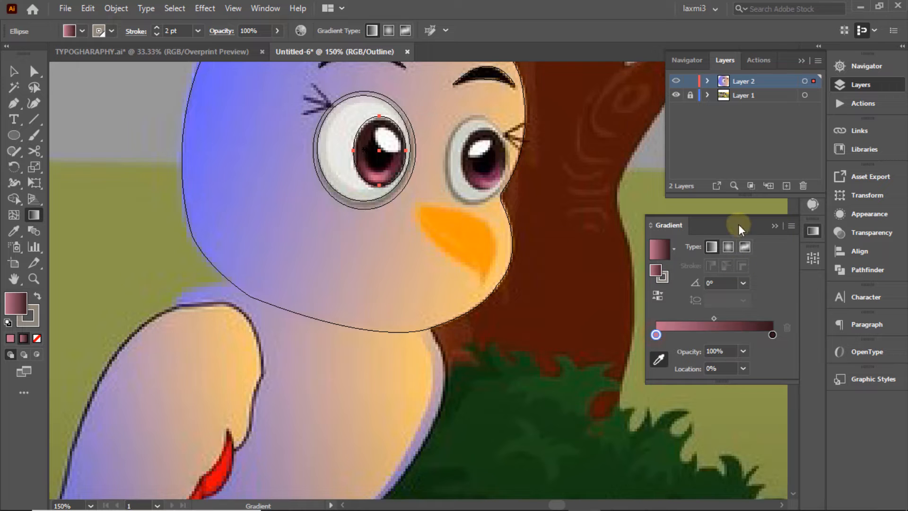
# Show Layer 2 in preview and set the iris gradient's angle to 90°
pyautogui.keyDown('ctrl'); pyautogui.click(676, 81); pyautogui.keyUp('ctrl')
pyautogui.press('v')
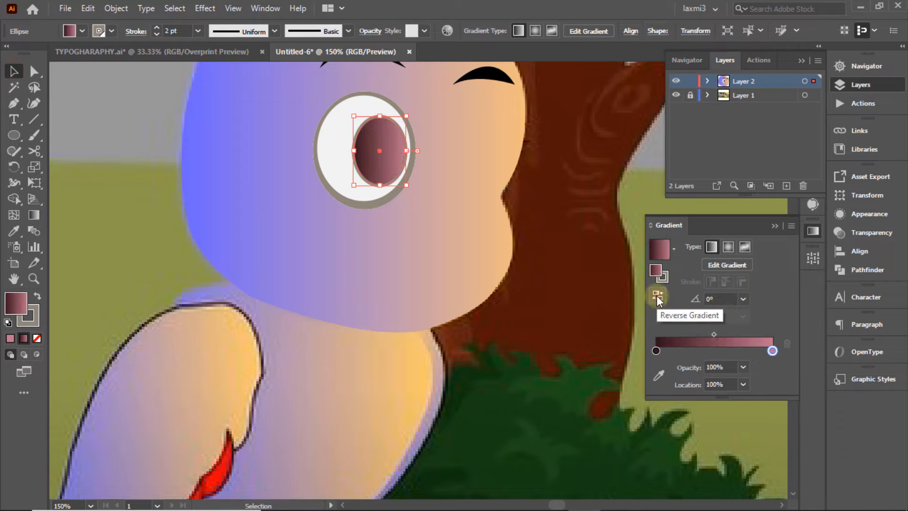
pyautogui.click(743, 298)
pyautogui.click(751, 118)
pyautogui.click(586, 166)
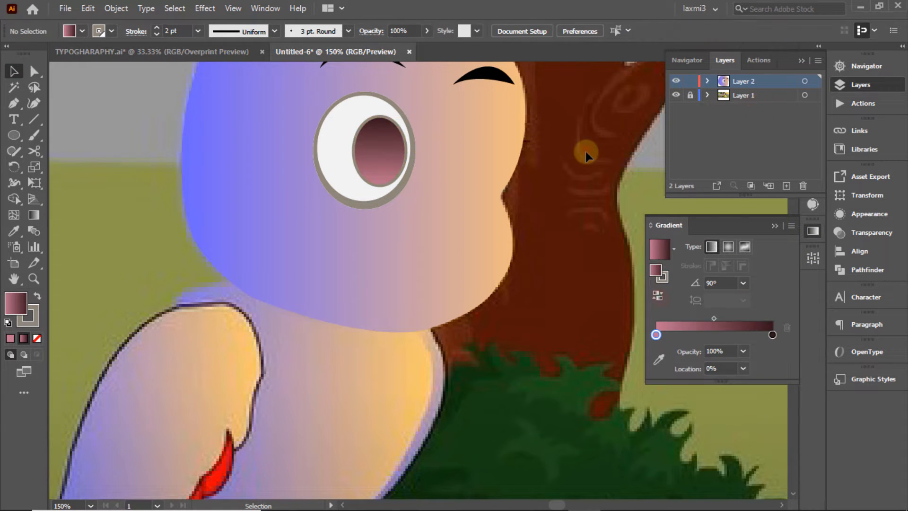
# Compare the iris with the reference and set its stroke weight to 1 pt
pyautogui.click(813, 231)
pyautogui.keyDown('ctrl'); pyautogui.click(679, 82); pyautogui.keyUp('ctrl')
pyautogui.keyDown('ctrl'); pyautogui.click(677, 82); pyautogui.keyUp('ctrl')
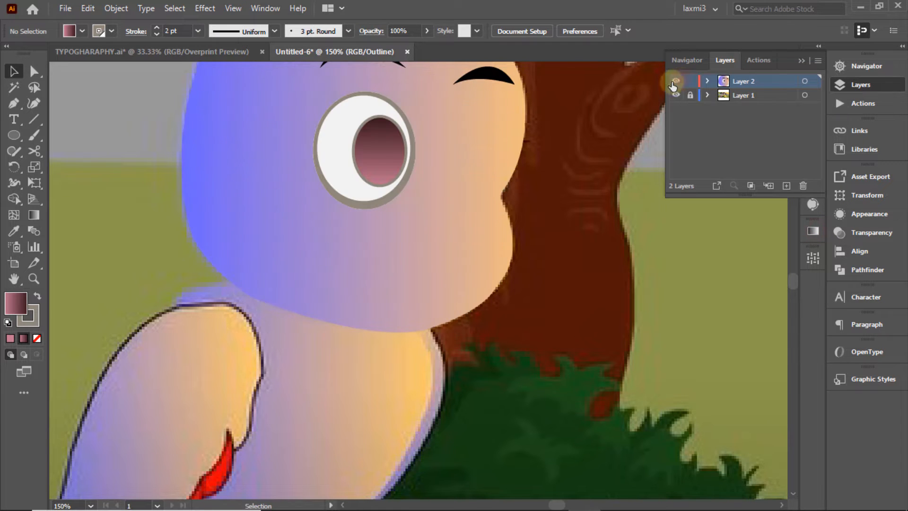
pyautogui.click(381, 123)
pyautogui.click(540, 207)
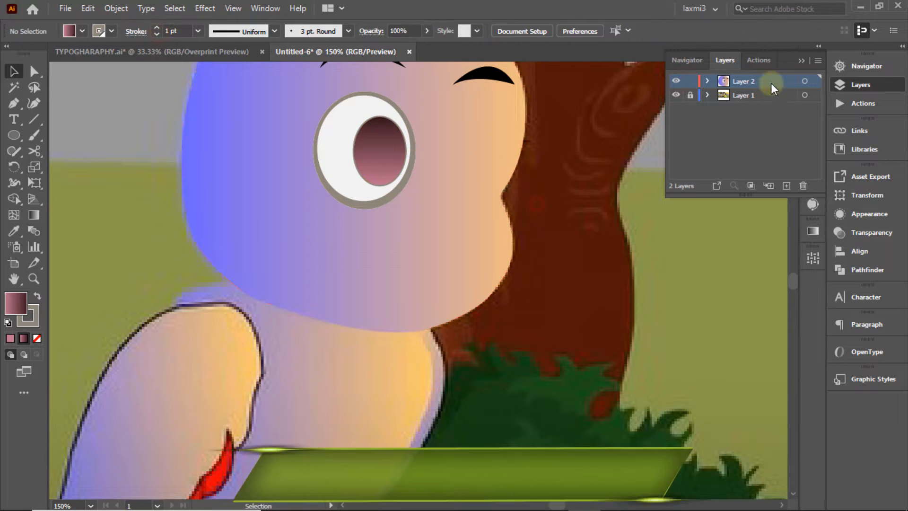
# Compare the larger eye's white ellipse with the reference and give it a gradient fill
pyautogui.click(331, 131)
pyautogui.keyDown('ctrl'); pyautogui.click(677, 82); pyautogui.keyUp('ctrl')
pyautogui.keyDown('ctrl'); pyautogui.click(677, 82); pyautogui.keyUp('ctrl')
pyautogui.keyDown('ctrl'); pyautogui.click(678, 82); pyautogui.keyUp('ctrl')
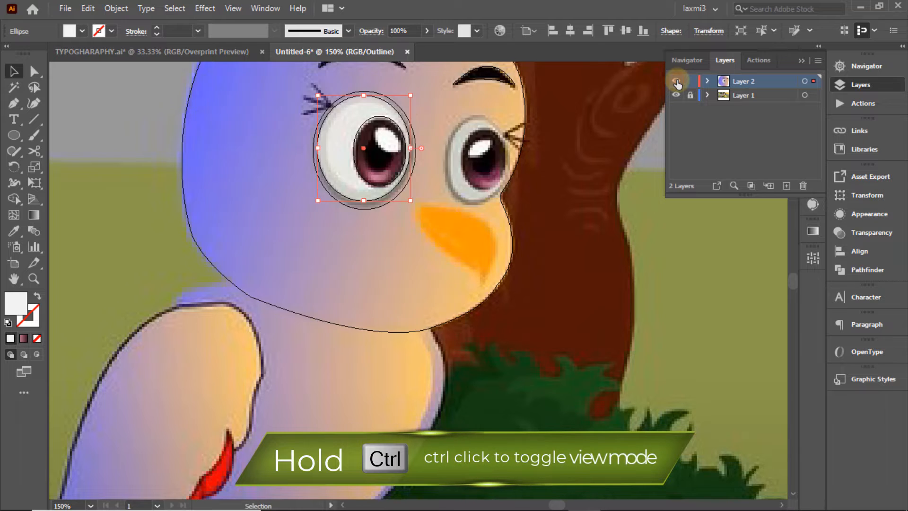
pyautogui.keyDown('ctrl'); pyautogui.click(677, 81); pyautogui.keyUp('ctrl')
pyautogui.click(813, 231)
pyautogui.click(661, 253)
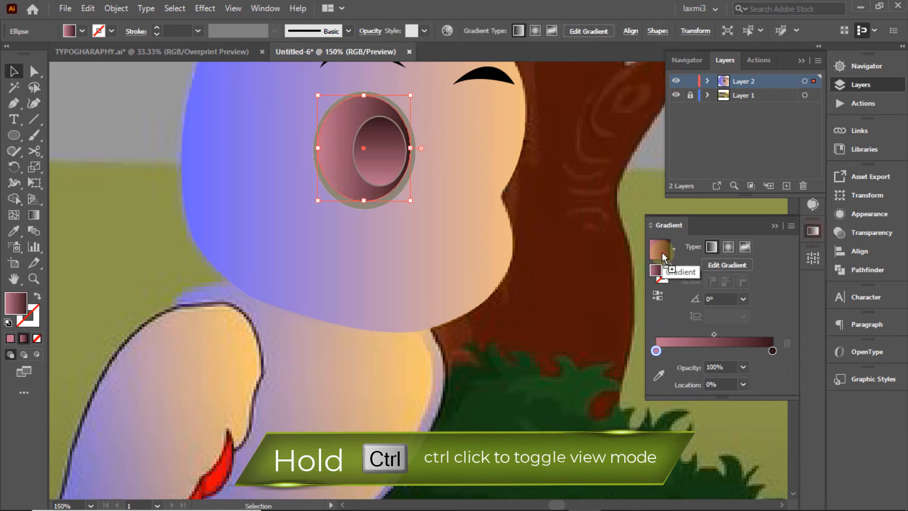
# Set the eye-white gradient's start stop to white and its end stop to a very light grey swatch
pyautogui.doubleClick(656, 351)
pyautogui.click(723, 232)
pyautogui.click(773, 351)
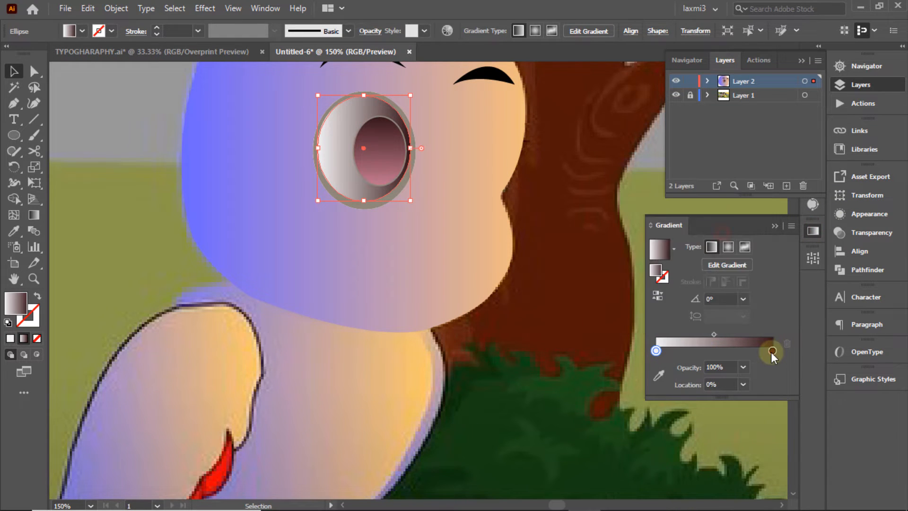
pyautogui.doubleClick(772, 350)
pyautogui.click(676, 231)
pyautogui.click(703, 231)
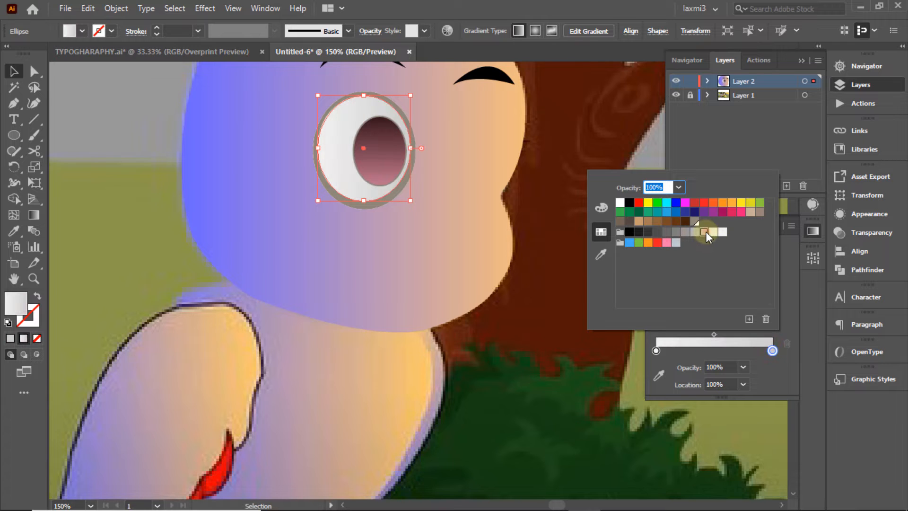
pyautogui.click(713, 231)
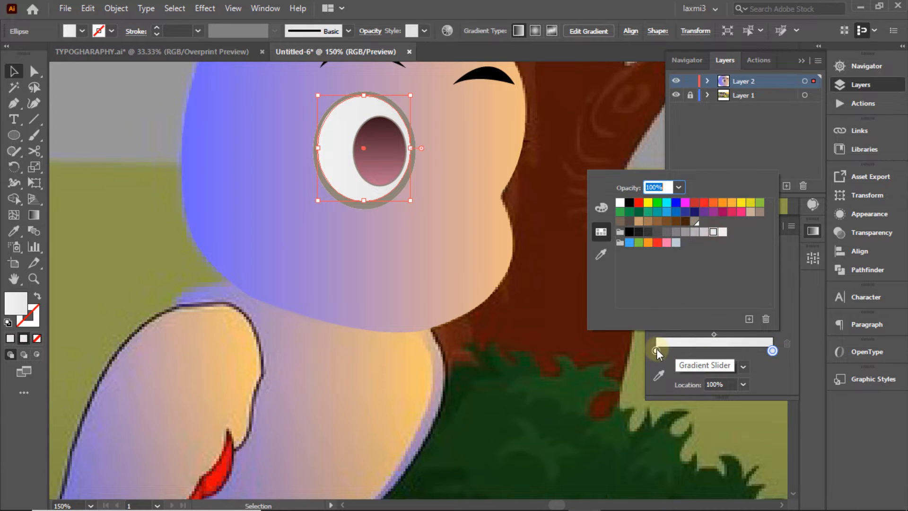
pyautogui.doubleClick(656, 351)
pyautogui.click(620, 203)
pyautogui.click(813, 232)
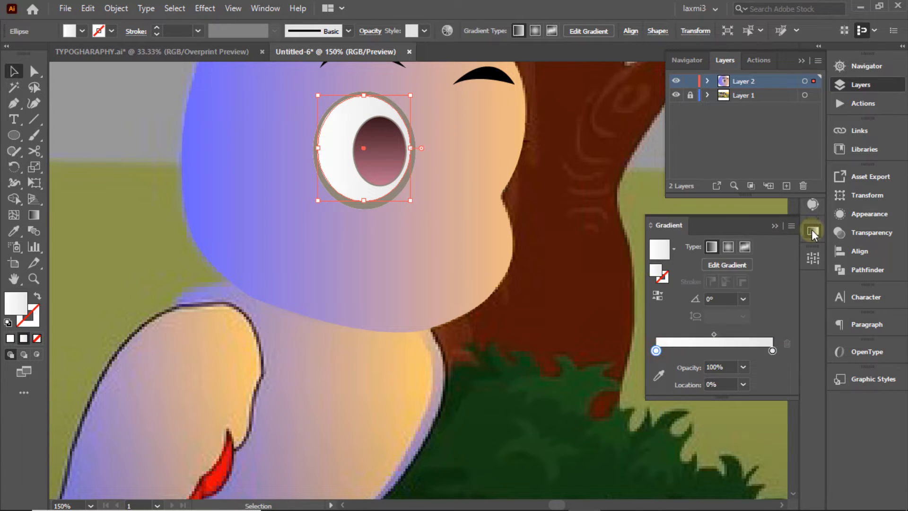
# Make the larger eye white's gradient radial and move its midpoint to about 83.5%
pyautogui.click(729, 247)
pyautogui.doubleClick(656, 351)
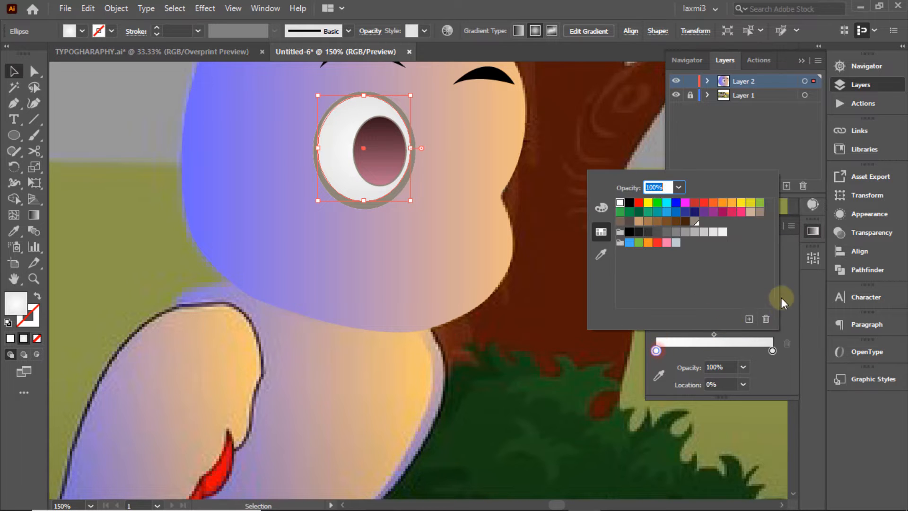
pyautogui.click(785, 286)
pyautogui.moveTo(750, 337); pyautogui.dragTo(753, 338)
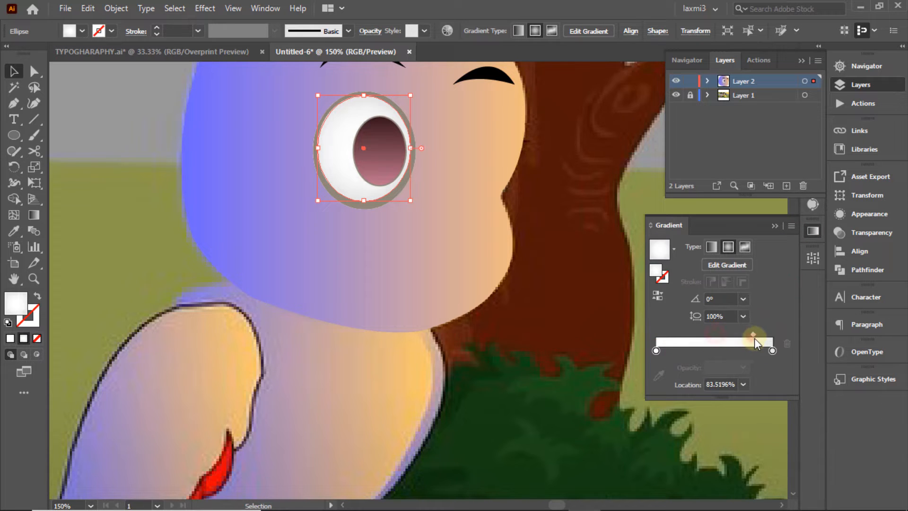
pyautogui.click(657, 298)
pyautogui.click(543, 130)
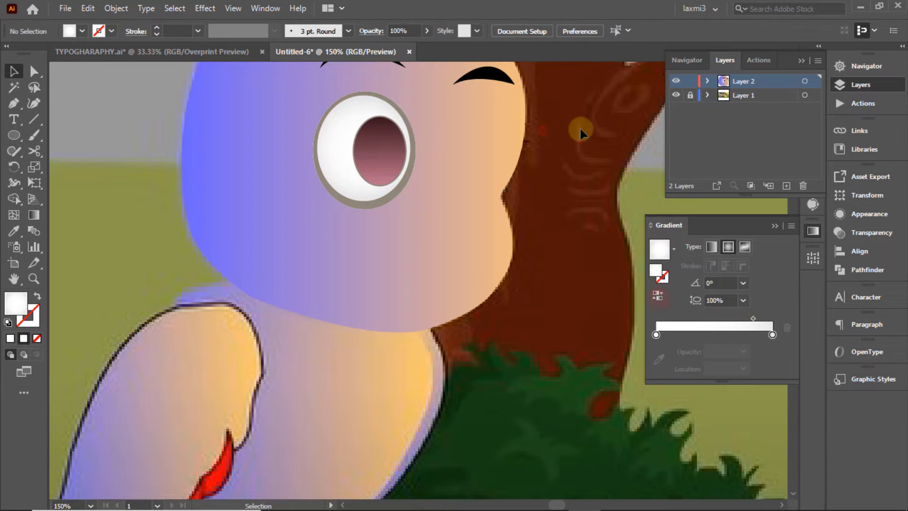
# Show Layer 2 as outlines, trace the white highlight on the larger iris with the Pen tool, and return to preview
pyautogui.keyDown('ctrl'); pyautogui.click(685, 80); pyautogui.keyUp('ctrl')
pyautogui.click(373, 128)
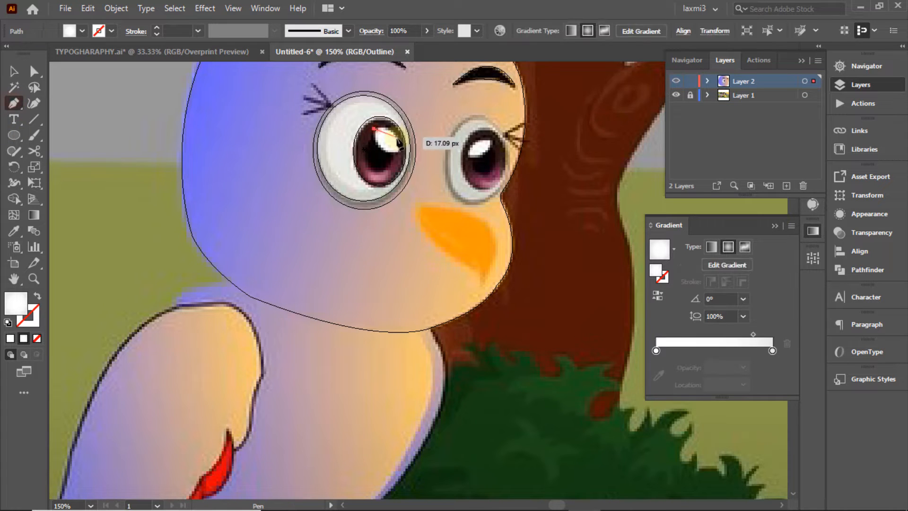
pyautogui.click(402, 151)
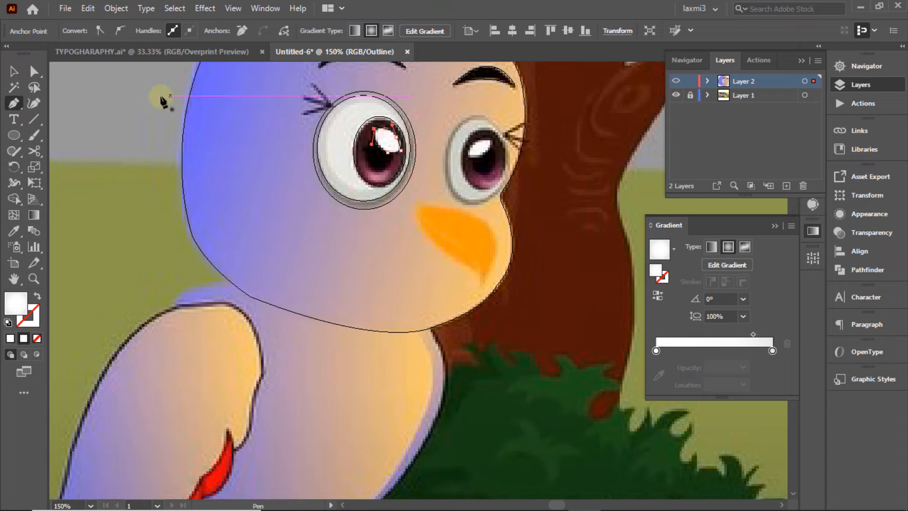
pyautogui.click(14, 70)
pyautogui.keyDown('ctrl'); pyautogui.click(677, 80); pyautogui.keyUp('ctrl')
# Fill the larger eye's highlight shape with solid white
pyautogui.click(387, 140)
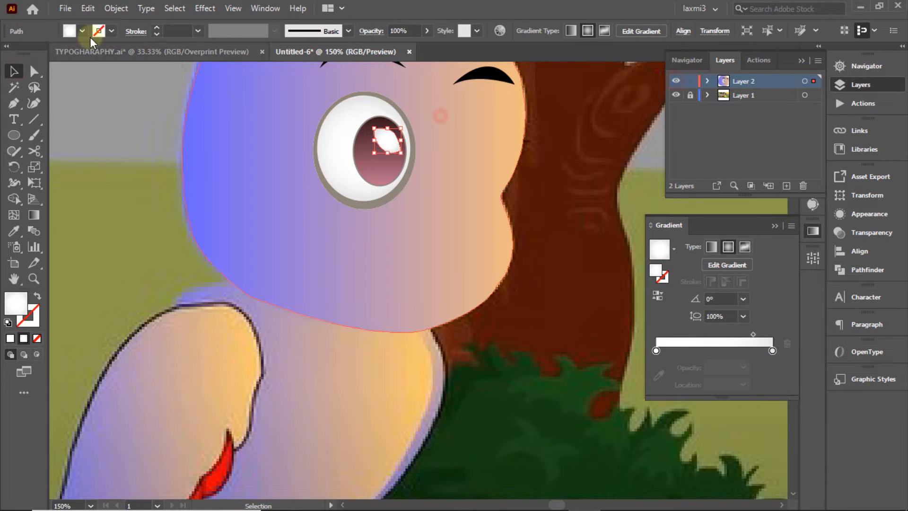
pyautogui.click(82, 31)
pyautogui.click(29, 57)
pyautogui.click(505, 133)
# Show the artwork as outlines and draw an ellipse fitted around the outer edge of the smaller eye
pyautogui.hotkey('ctrl', 'y')
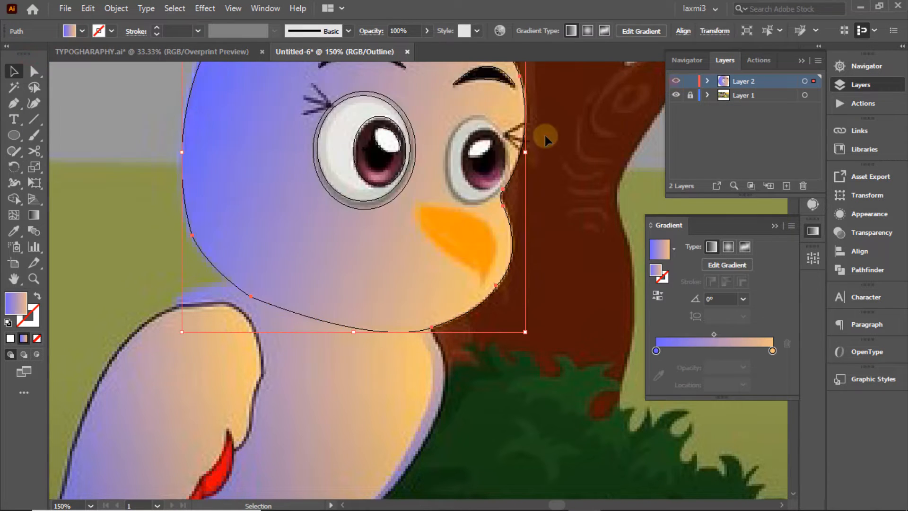
pyautogui.hotkey('ctrl', 'shift', 'a')
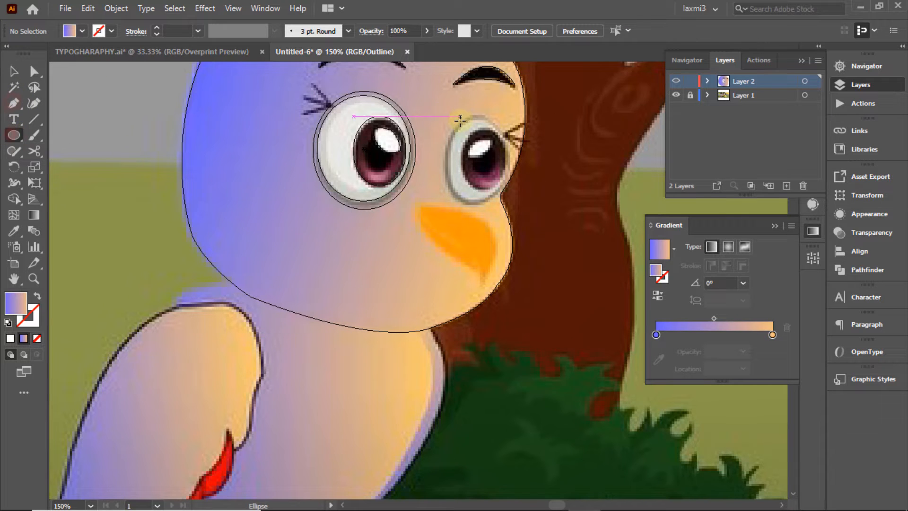
pyautogui.moveTo(464, 122)
pyautogui.mouseDown()
pyautogui.moveTo(511, 186)
pyautogui.moveTo(508, 206)
pyautogui.mouseUp()
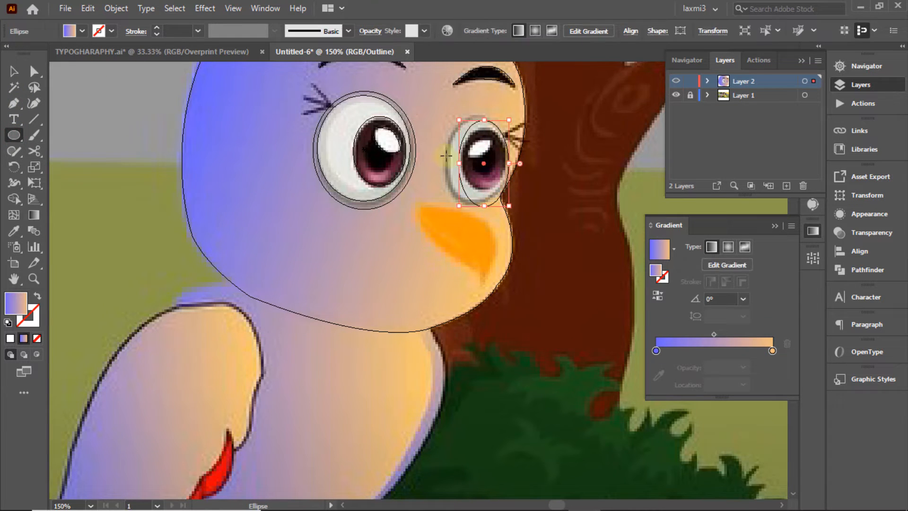
pyautogui.moveTo(464, 164); pyautogui.dragTo(445, 161)
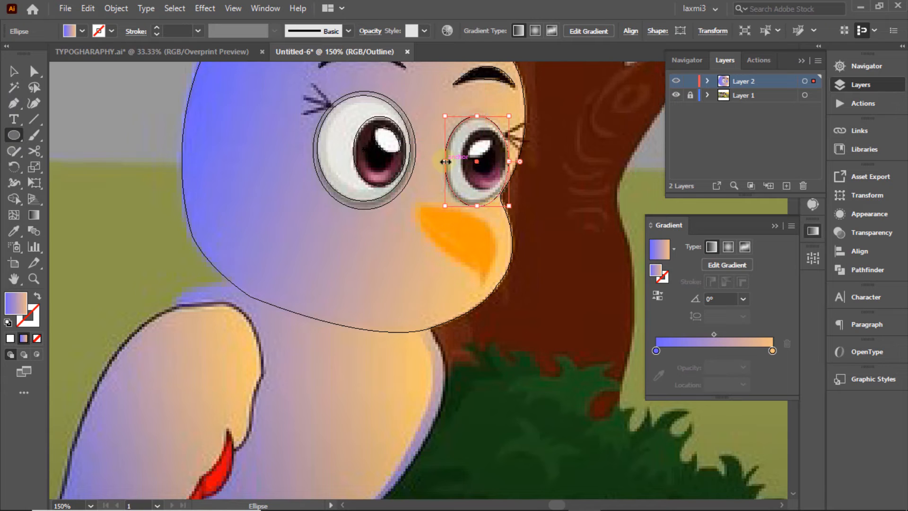
pyautogui.moveTo(476, 206); pyautogui.dragTo(466, 204)
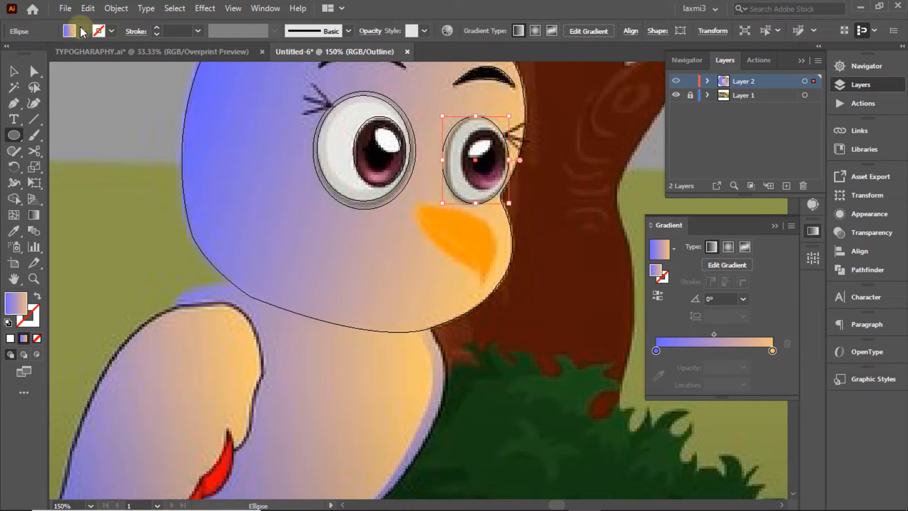
# Show Layer 2 in preview and save the larger eye white's radial gradient as a gradient swatch
pyautogui.click(14, 71)
pyautogui.keyDown('ctrl'); pyautogui.click(676, 81); pyautogui.keyUp('ctrl')
pyautogui.click(348, 127)
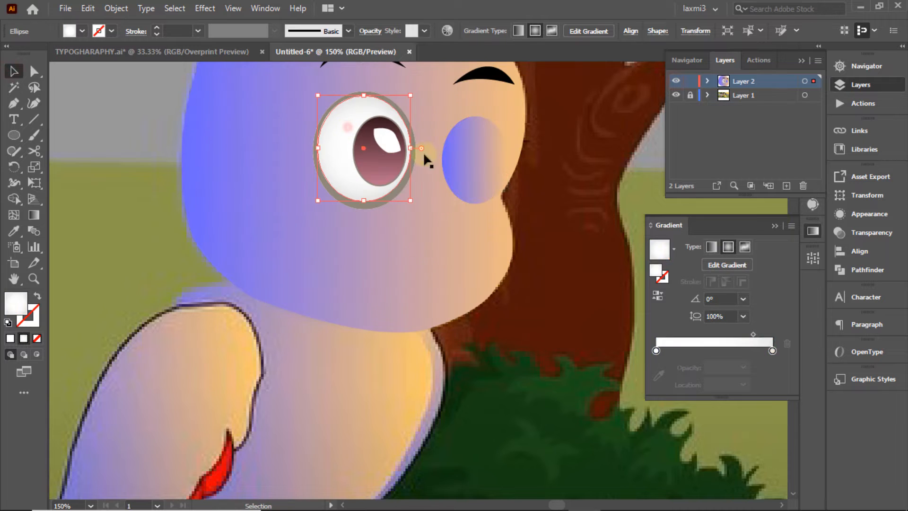
pyautogui.click(674, 248)
pyautogui.click(567, 356)
# Fill the smaller eye's ellipse with the saved white-to-light-grey radial gradient
pyautogui.click(492, 164)
pyautogui.click(674, 249)
pyautogui.click(594, 339)
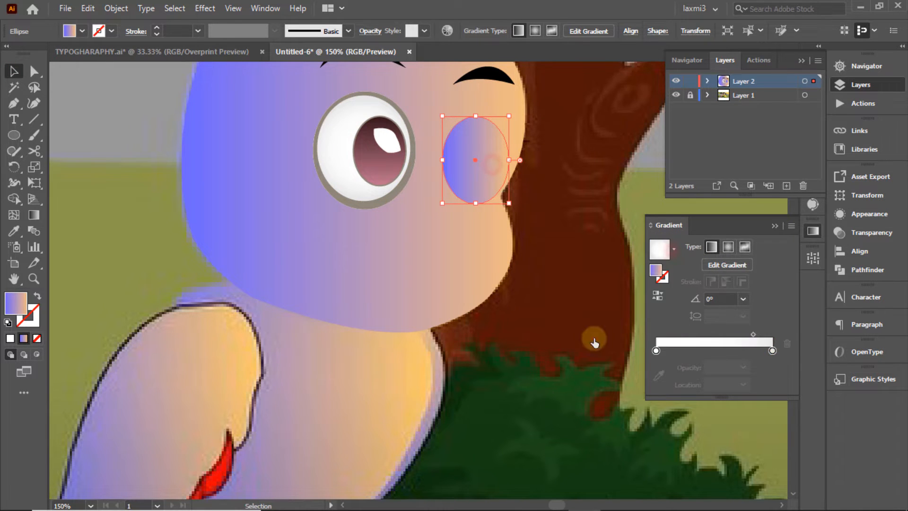
pyautogui.click(729, 246)
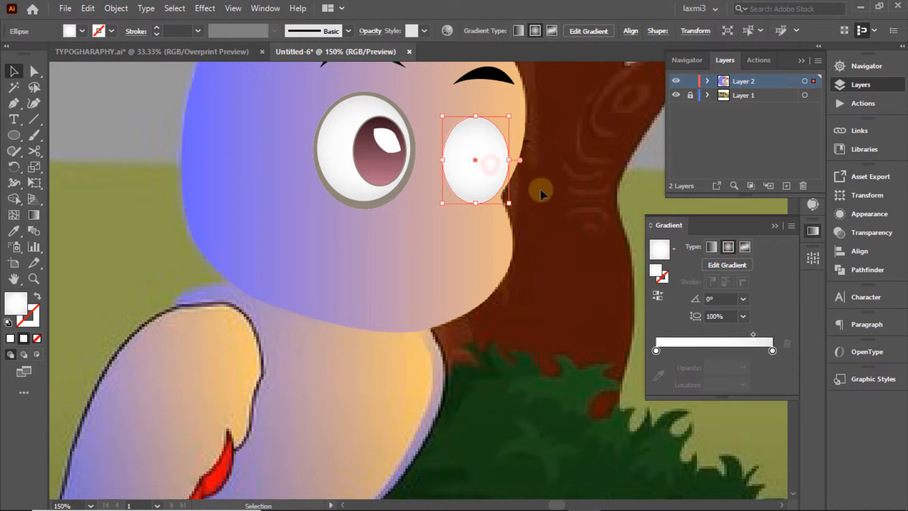
# Paste a copy of the smaller eye's ellipse in front and scale it down slightly about its centre
pyautogui.click(676, 81)
pyautogui.click(676, 81)
pyautogui.click(88, 8)
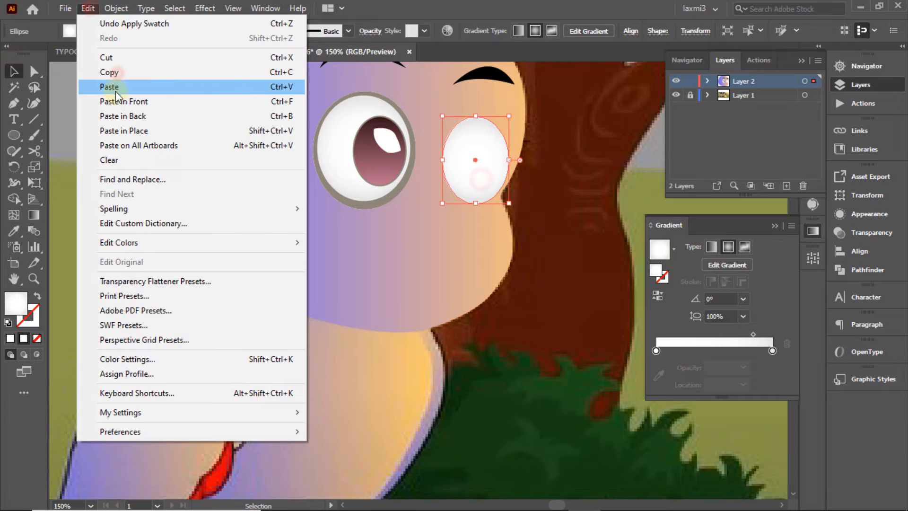
pyautogui.click(119, 100)
pyautogui.moveTo(510, 160); pyautogui.dragTo(506, 160)
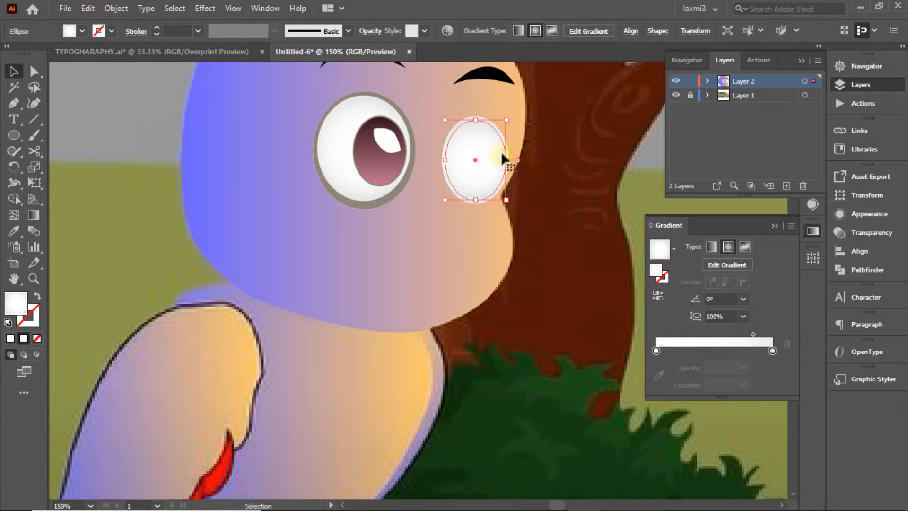
# Fill the smaller eye's outer ellipse with the saved grey-brown swatch as its rim
pyautogui.hotkey('ctrl', 'shift', 'a')
pyautogui.click(487, 118)
pyautogui.click(82, 31)
pyautogui.click(84, 83)
pyautogui.click(553, 121)
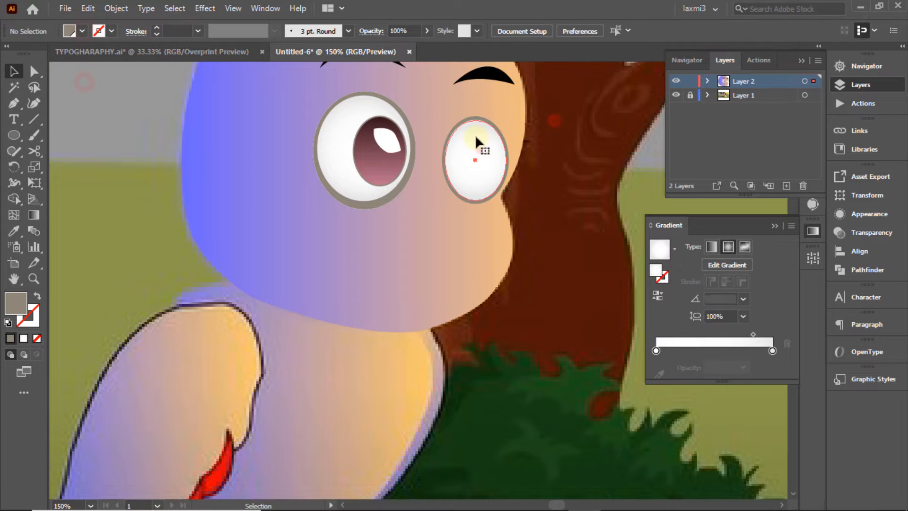
# Enlarge the smaller eye's inner white ellipse slightly to thin the grey-brown rim
pyautogui.click(480, 150)
pyautogui.moveTo(474, 118); pyautogui.dragTo(506, 119)
pyautogui.click(567, 126)
pyautogui.click(484, 154)
pyautogui.click(614, 115)
# Reshape the smaller eye's inner white ellipse at 200% zoom so the rim is thin at the top and thicker at the bottom
pyautogui.click(687, 61)
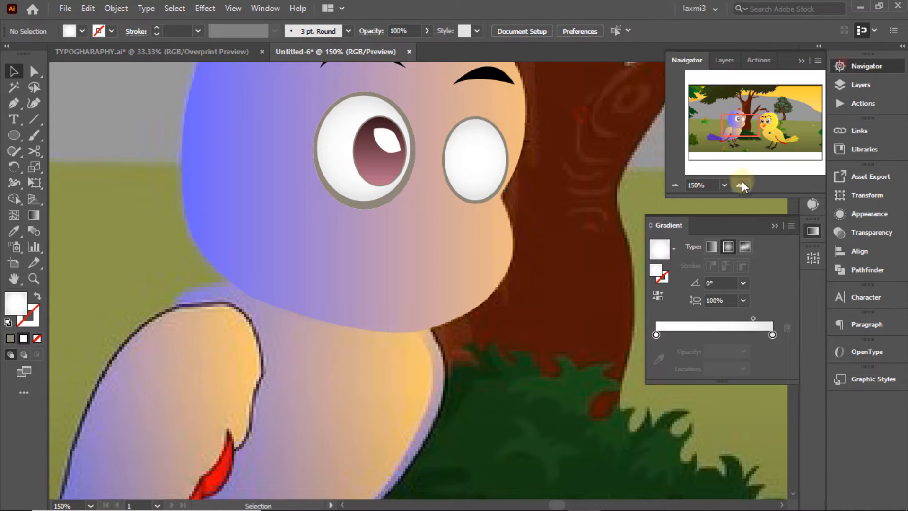
pyautogui.click(741, 184)
pyautogui.moveTo(740, 124)
pyautogui.mouseDown()
pyautogui.moveTo(732, 113)
pyautogui.moveTo(745, 117)
pyautogui.mouseUp()
pyautogui.click(333, 315)
pyautogui.moveTo(329, 279); pyautogui.dragTo(330, 279)
pyautogui.moveTo(368, 279); pyautogui.dragTo(371, 277)
pyautogui.moveTo(373, 333); pyautogui.dragTo(368, 333)
pyautogui.moveTo(329, 279); pyautogui.dragTo(329, 275)
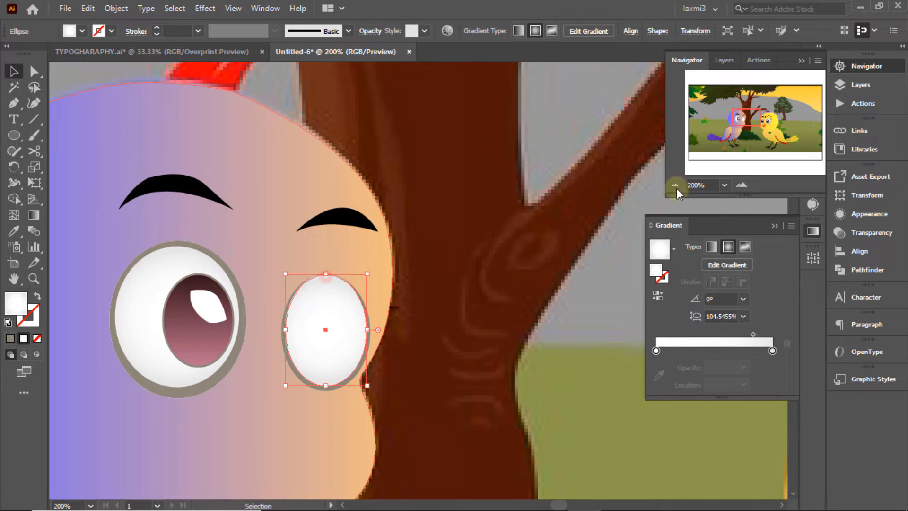
# Nudge the smaller eye's inner white ellipse slightly down within its grey-brown rim
pyautogui.press('Down')
pyautogui.press('Down')
pyautogui.click(323, 233)
# Draw the smaller eye's iris as an ellipse in outline view and fit it to the reference iris
pyautogui.moveTo(742, 114); pyautogui.dragTo(739, 123)
pyautogui.click(724, 61)
pyautogui.hotkey('ctrl', 'y')
pyautogui.press('l')
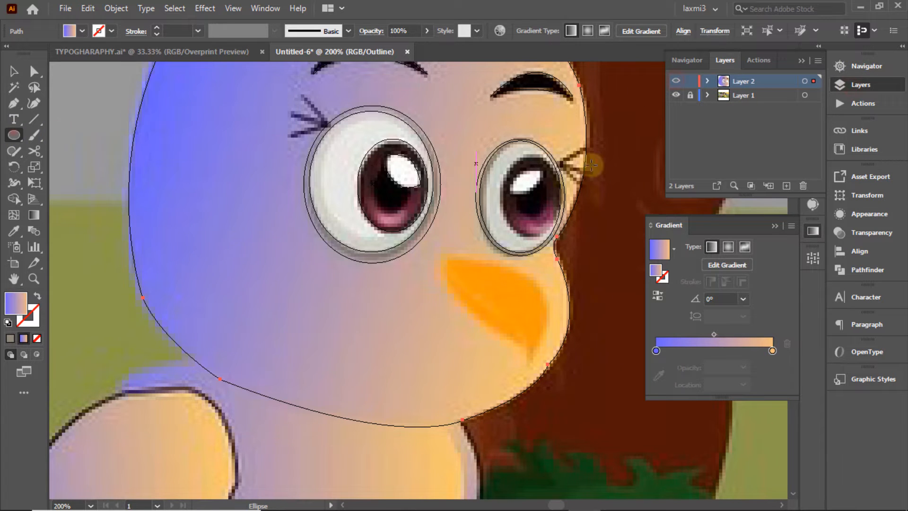
pyautogui.moveTo(515, 160); pyautogui.dragTo(501, 241)
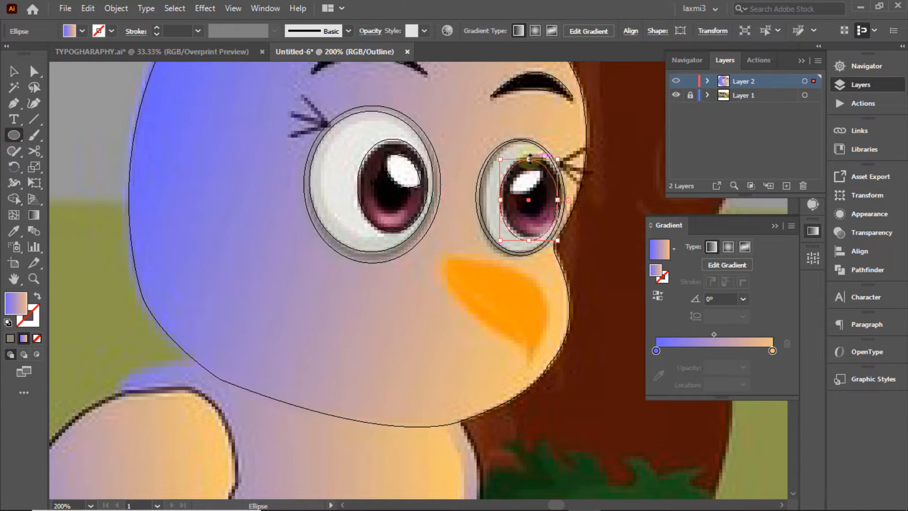
pyautogui.moveTo(560, 199); pyautogui.dragTo(563, 199)
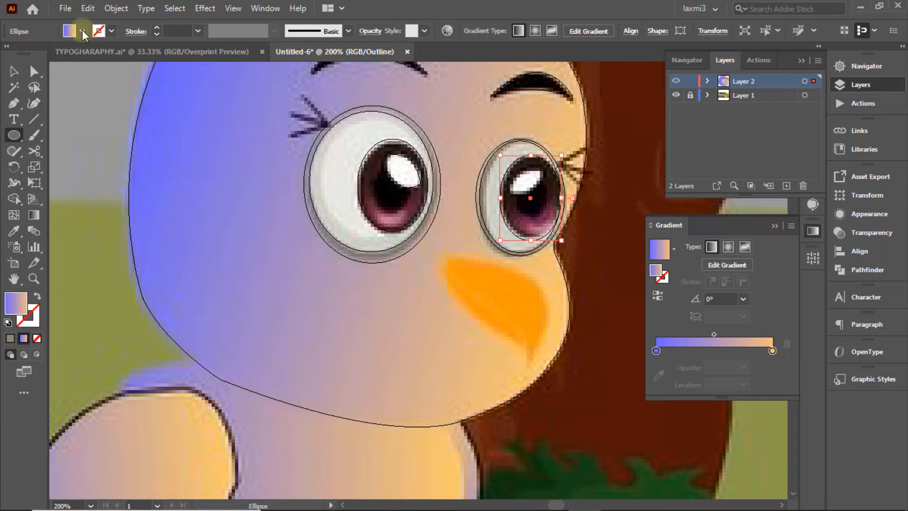
# Give the smaller eye's iris a 1 pt stroke in the saved grey-brown swatch and return to preview view
pyautogui.click(112, 31)
pyautogui.click(83, 82)
pyautogui.click(84, 31)
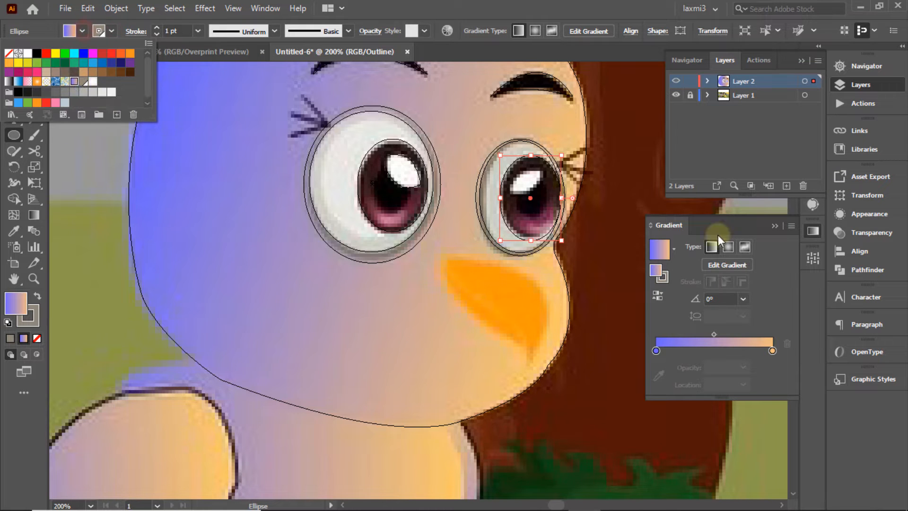
pyautogui.click(660, 253)
pyautogui.click(674, 250)
pyautogui.click(610, 313)
pyautogui.keyDown('ctrl'); pyautogui.click(676, 81); pyautogui.keyUp('ctrl')
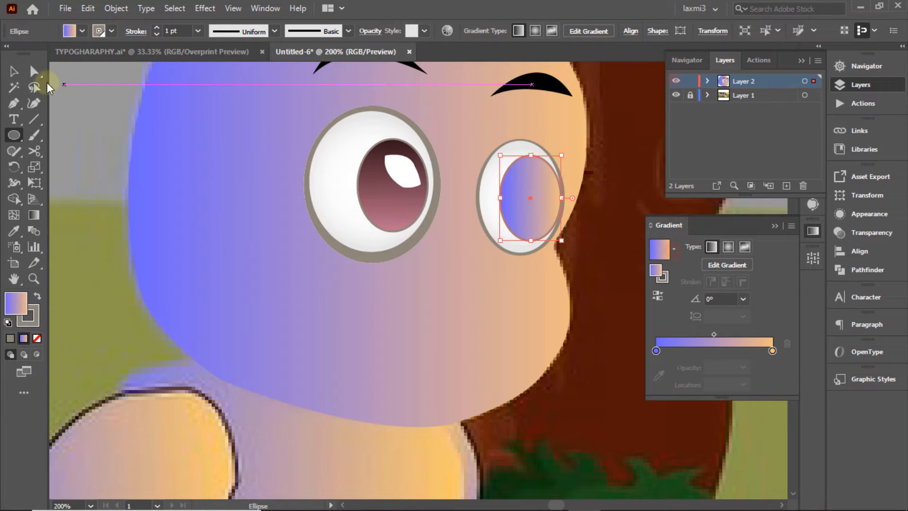
# Fill the smaller eye's iris with the saved pink-to-dark-maroon linear gradient at a 90° angle
pyautogui.click(15, 71)
pyautogui.click(388, 206)
pyautogui.click(675, 250)
pyautogui.click(569, 355)
pyautogui.click(492, 198)
pyautogui.click(555, 196)
pyautogui.click(675, 249)
pyautogui.click(597, 336)
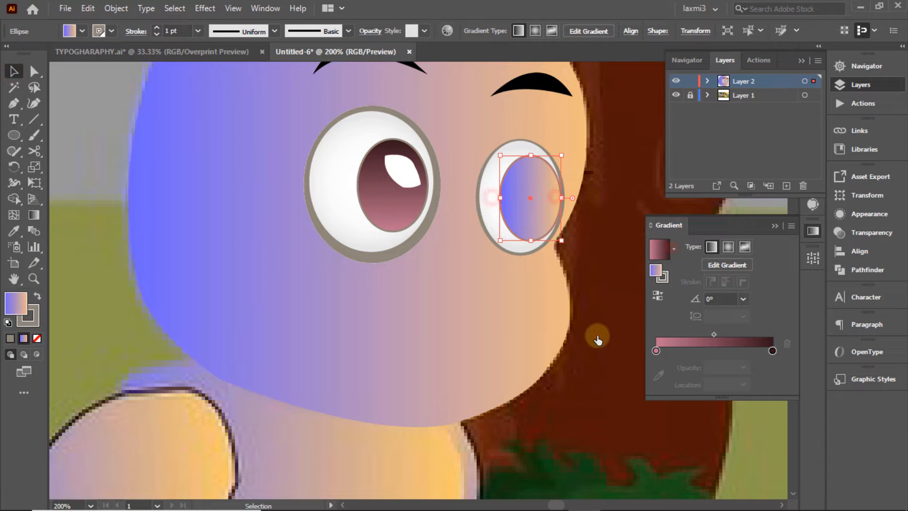
pyautogui.click(743, 298)
pyautogui.click(744, 154)
pyautogui.click(616, 149)
# Draw a pupil ellipse inside the larger eye's iris over the reference and fill it black with no stroke
pyautogui.keyDown('ctrl'); pyautogui.click(676, 81); pyautogui.keyUp('ctrl')
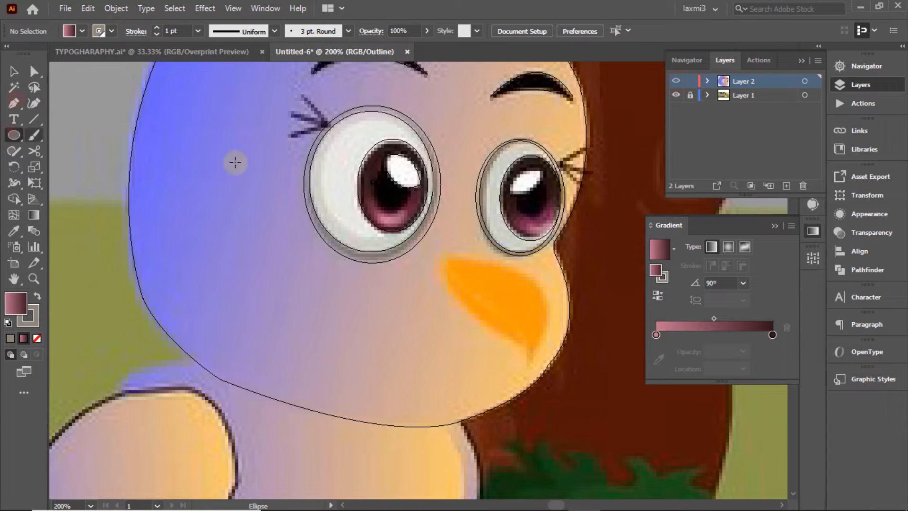
pyautogui.moveTo(377, 171)
pyautogui.mouseDown()
pyautogui.moveTo(411, 212)
pyautogui.moveTo(371, 191)
pyautogui.moveTo(407, 191)
pyautogui.mouseUp()
pyautogui.keyDown('ctrl'); pyautogui.click(676, 81); pyautogui.keyUp('ctrl')
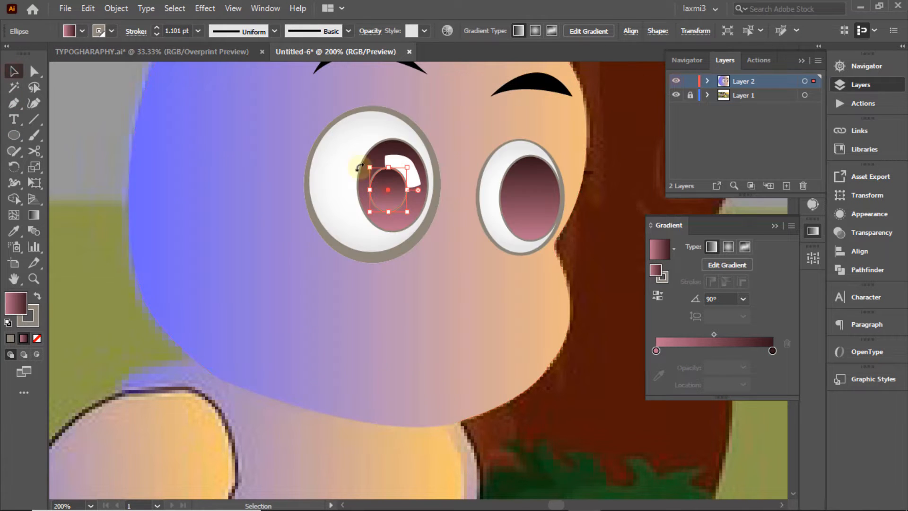
pyautogui.click(114, 31)
pyautogui.click(13, 56)
pyautogui.click(83, 30)
pyautogui.click(39, 55)
pyautogui.click(442, 128)
# Bring the larger eye's white highlight to the front, above the black pupil
pyautogui.rightClick(411, 169)
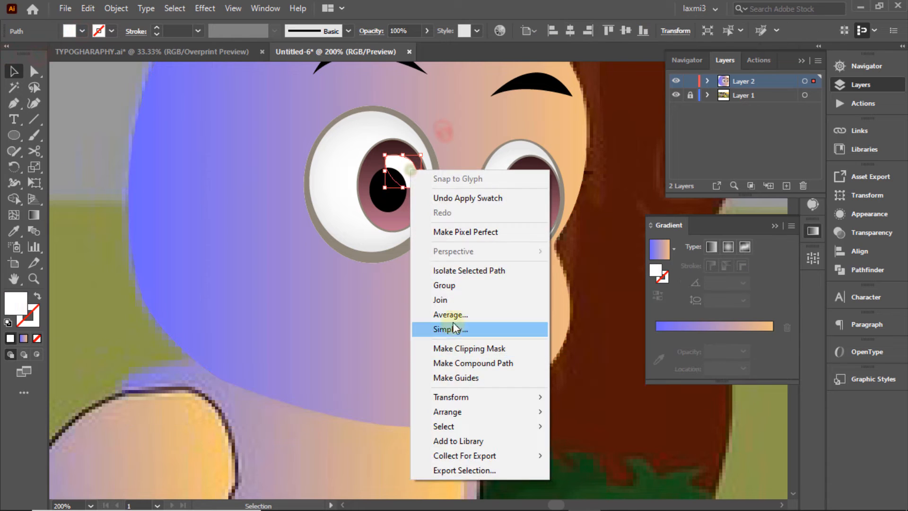
pyautogui.click(452, 322)
pyautogui.rightClick(402, 157)
pyautogui.click(442, 399)
pyautogui.click(605, 402)
pyautogui.click(466, 115)
# Draw a pupil ellipse inside the smaller eye's iris over the reference and fill it black
pyautogui.keyDown('ctrl'); pyautogui.click(676, 80); pyautogui.keyUp('ctrl')
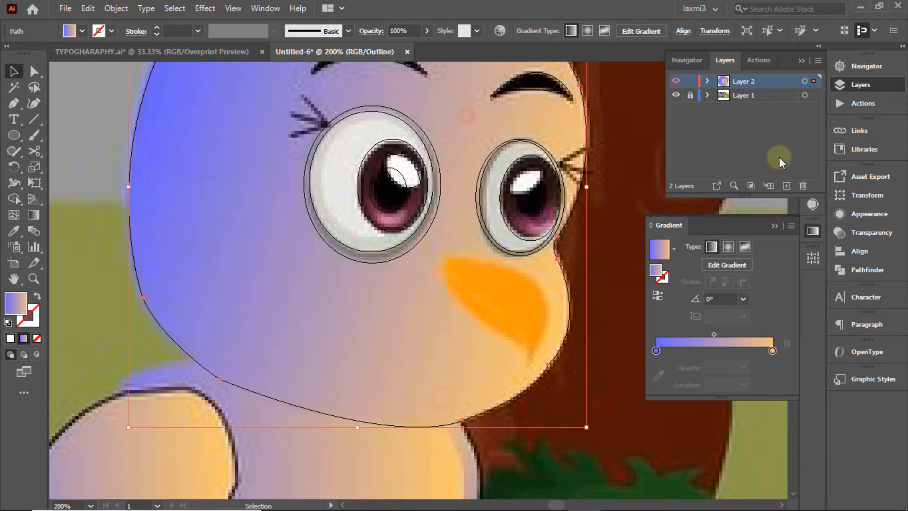
pyautogui.press('l')
pyautogui.moveTo(516, 188)
pyautogui.mouseDown()
pyautogui.moveTo(550, 216)
pyautogui.moveTo(535, 179)
pyautogui.mouseUp()
pyautogui.moveTo(550, 216); pyautogui.dragTo(546, 217)
pyautogui.keyDown('ctrl'); pyautogui.click(676, 81); pyautogui.keyUp('ctrl')
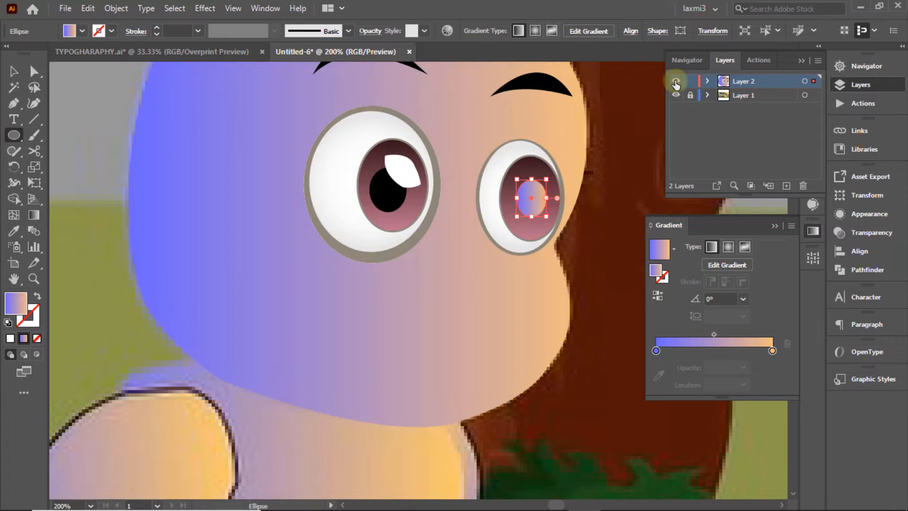
pyautogui.click(82, 31)
pyautogui.click(40, 53)
pyautogui.click(603, 129)
pyautogui.click(16, 71)
pyautogui.click(611, 128)
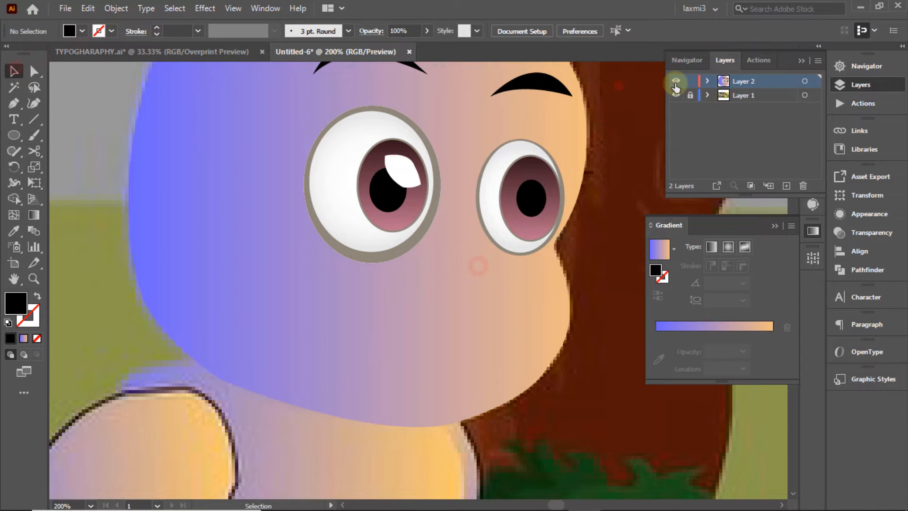
# Trace the smaller eye's highlight with the Pen tool as a curved shape about 15 by 12 px
pyautogui.keyDown('ctrl'); pyautogui.click(677, 82); pyautogui.keyUp('ctrl')
pyautogui.press('p')
pyautogui.click(512, 190)
pyautogui.moveTo(540, 170); pyautogui.dragTo(558, 180)
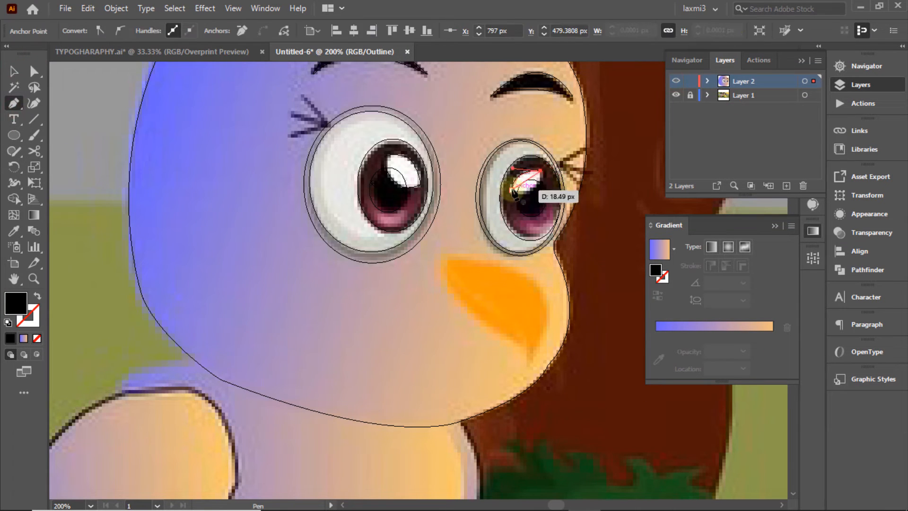
pyautogui.moveTo(490, 177); pyautogui.dragTo(483, 176)
pyautogui.keyDown('ctrl'); pyautogui.click(676, 81); pyautogui.keyUp('ctrl')
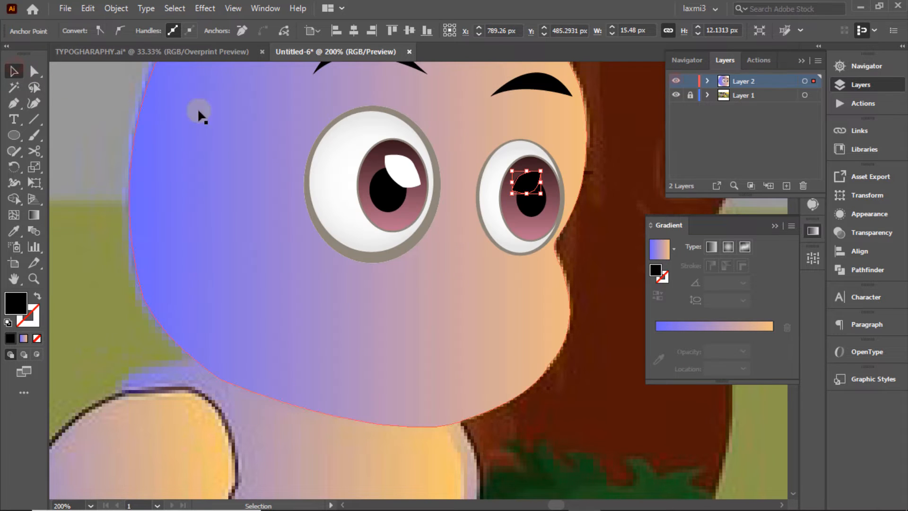
# Fill the smaller eye's highlight shape with white
pyautogui.click(578, 145)
pyautogui.click(525, 176)
pyautogui.click(82, 31)
pyautogui.click(28, 53)
pyautogui.click(511, 105)
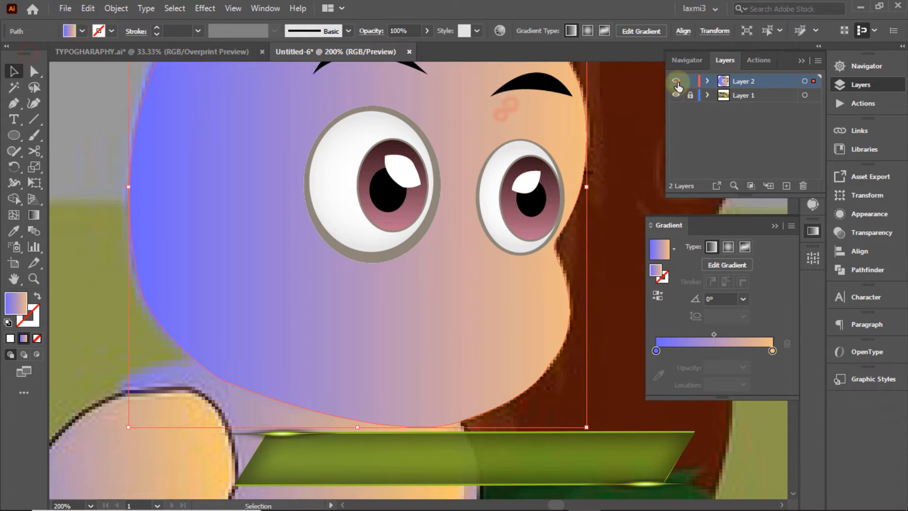
pyautogui.keyDown('ctrl'); pyautogui.click(676, 81); pyautogui.keyUp('ctrl')
pyautogui.keyDown('ctrl'); pyautogui.click(676, 81); pyautogui.keyUp('ctrl')
pyautogui.keyDown('ctrl'); pyautogui.click(676, 82); pyautogui.keyUp('ctrl')
pyautogui.keyDown('ctrl'); pyautogui.click(676, 82); pyautogui.keyUp('ctrl')
# Trace the bird's beak from the reference in outline view with the Pen tool as a closed curved shape
pyautogui.click(14, 103)
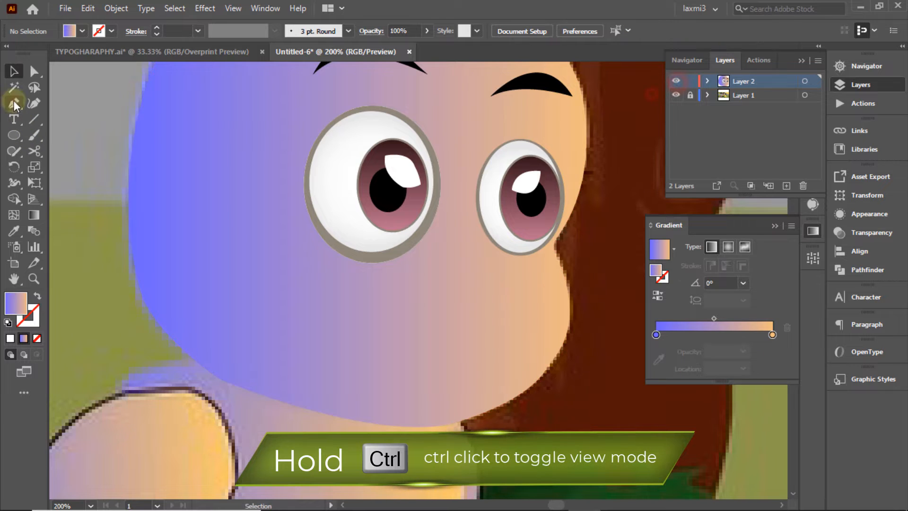
pyautogui.keyDown('ctrl'); pyautogui.click(676, 81); pyautogui.keyUp('ctrl')
pyautogui.click(445, 260)
pyautogui.moveTo(546, 292); pyautogui.dragTo(514, 382)
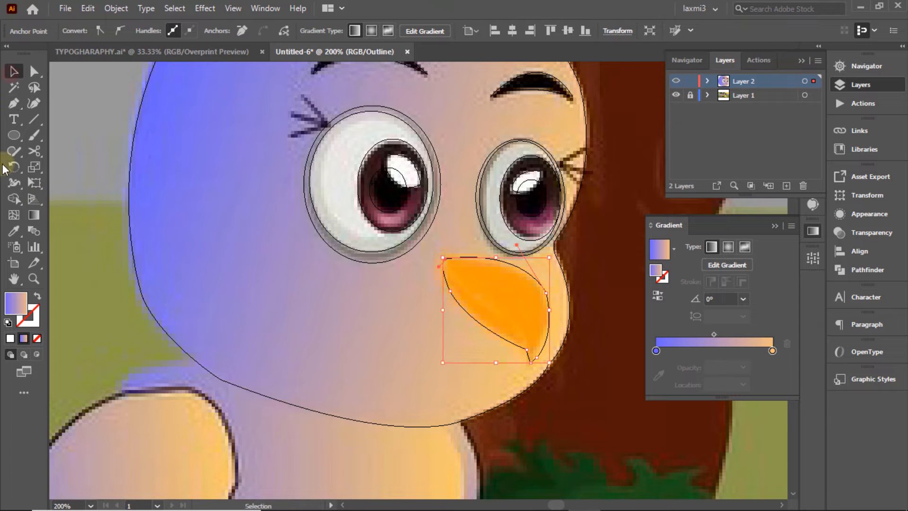
# Fill the beak shape with the orange sampled from the reference image and return to preview view
pyautogui.click(14, 231)
pyautogui.click(502, 309)
pyautogui.click(14, 72)
pyautogui.keyDown('ctrl'); pyautogui.click(677, 81); pyautogui.keyUp('ctrl')
pyautogui.click(616, 174)
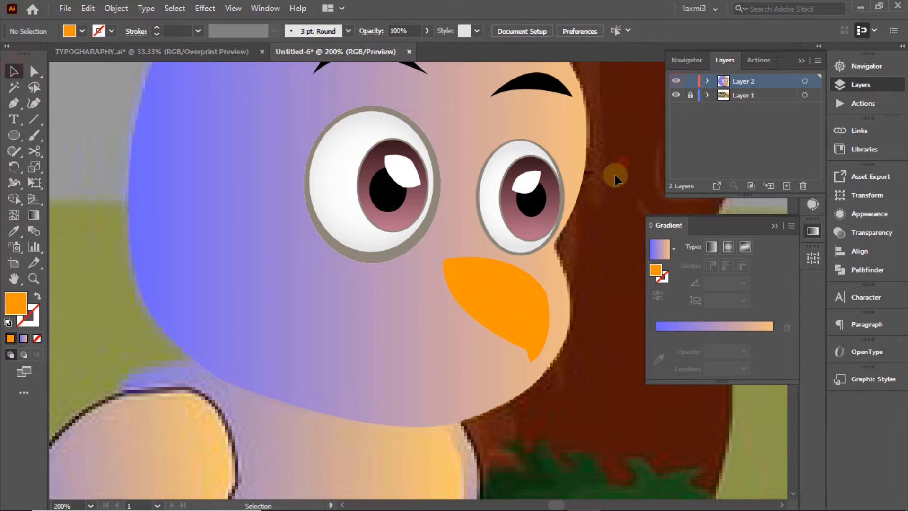
# Draw the larger eye's three eyelashes as straight Pen lines meeting at the eye's outer corner, in outline view at 150% zoom
pyautogui.click(869, 74)
pyautogui.hotkey('ctrl', '-')
pyautogui.moveTo(745, 123); pyautogui.dragTo(738, 118)
pyautogui.click(865, 88)
pyautogui.keyDown('ctrl'); pyautogui.click(677, 82); pyautogui.keyUp('ctrl')
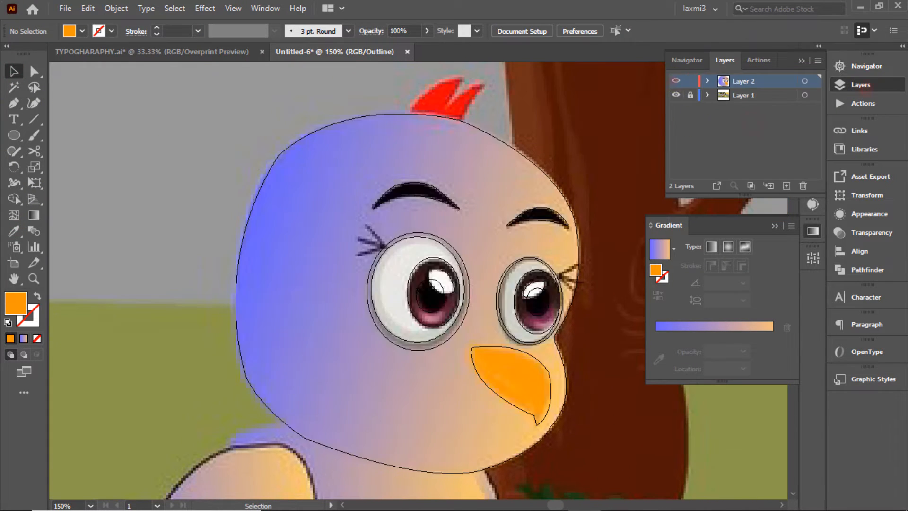
pyautogui.click(14, 103)
pyautogui.click(367, 226)
pyautogui.moveTo(384, 247); pyautogui.dragTo(360, 256)
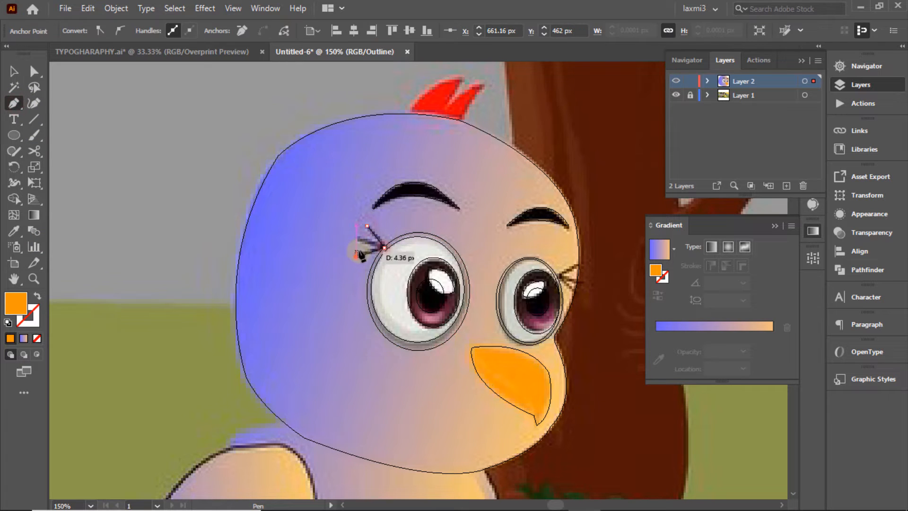
pyautogui.click(357, 237)
pyautogui.click(384, 247)
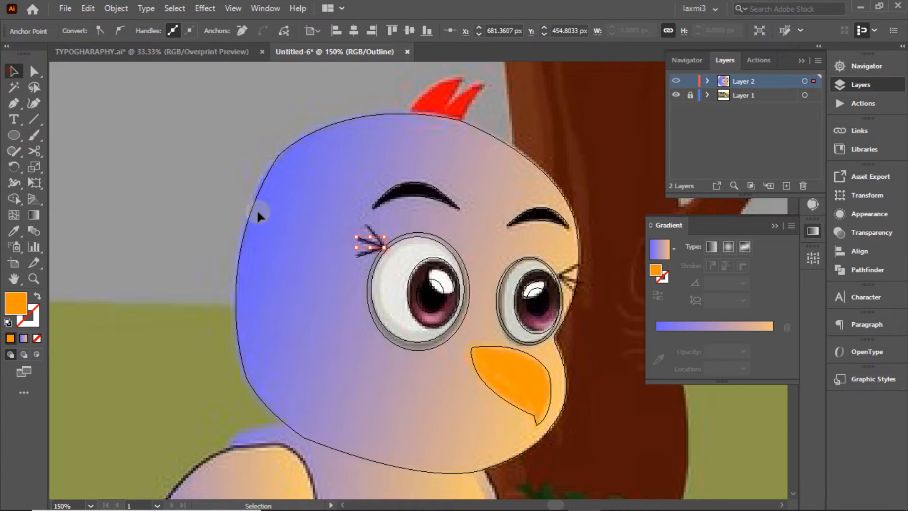
# Select the three eyelash lines, remove their fill and give them a 2 pt black stroke
pyautogui.moveTo(344, 201); pyautogui.dragTo(377, 260)
pyautogui.keyDown('ctrl'); pyautogui.click(676, 80); pyautogui.keyUp('ctrl')
pyautogui.click(81, 30)
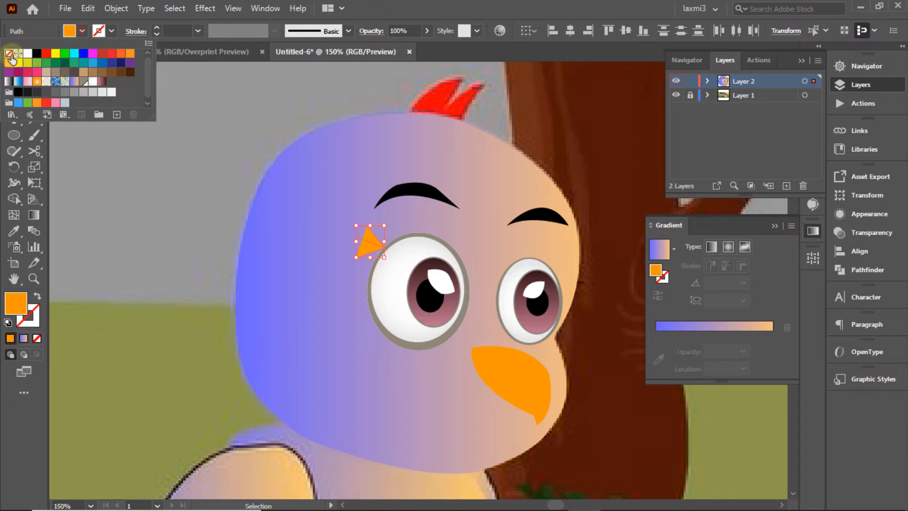
pyautogui.click(9, 53)
pyautogui.click(168, 105)
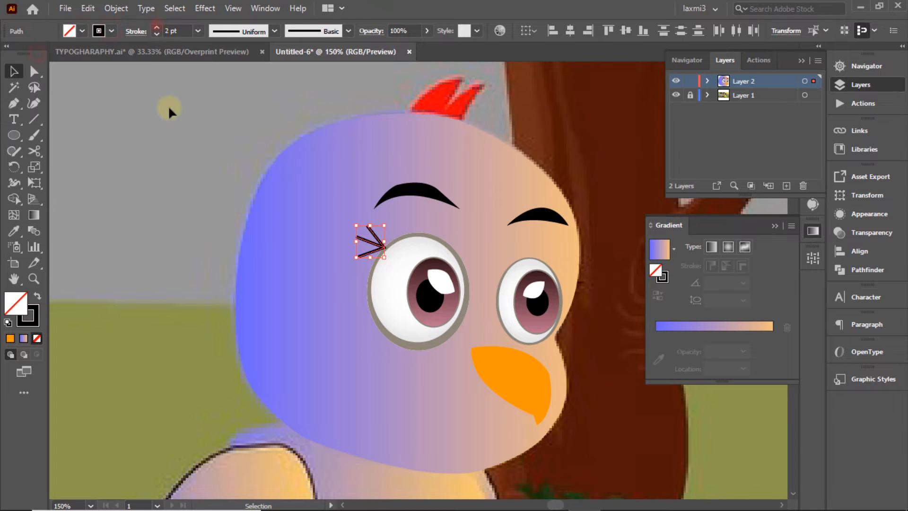
# Group the larger eye's three eyelashes and place a copy beside the smaller eye
pyautogui.click(358, 245)
pyautogui.hotkey('ctrl', 'y')
pyautogui.moveTo(319, 212); pyautogui.dragTo(578, 270)
pyautogui.rightClick(369, 234)
pyautogui.click(404, 317)
# Mirror the copied eyelashes horizontally, scale them down and position them at the smaller eye's outer corner
pyautogui.rightClick(580, 272)
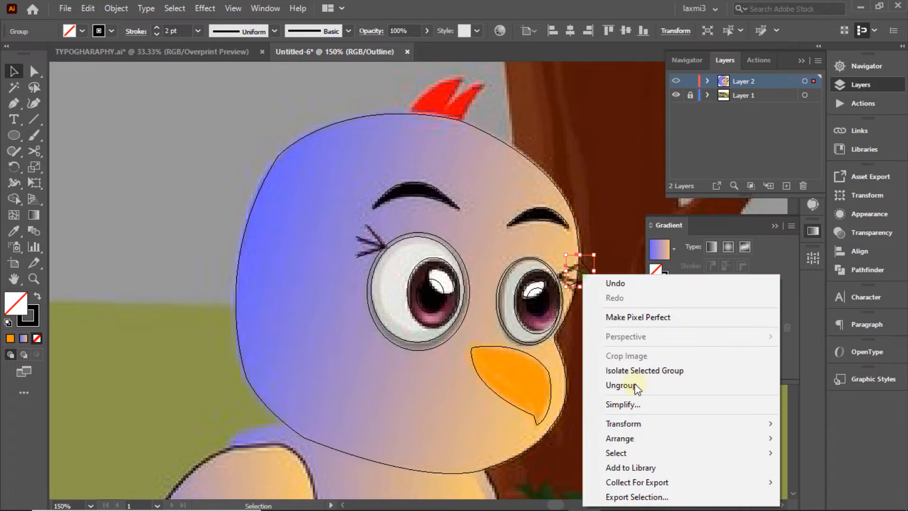
pyautogui.moveTo(676, 423)
pyautogui.click(430, 358)
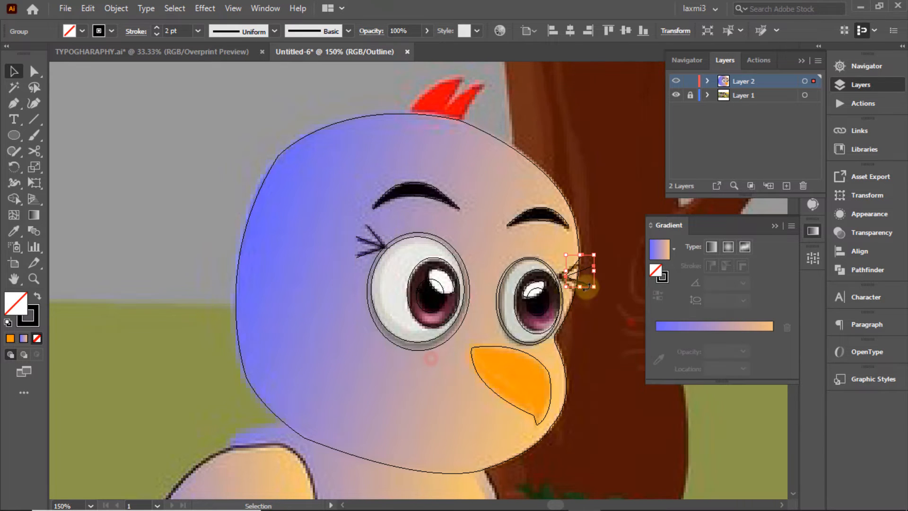
pyautogui.moveTo(565, 277); pyautogui.dragTo(578, 272)
pyautogui.keyDown('ctrl'); pyautogui.click(676, 81); pyautogui.keyUp('ctrl')
pyautogui.click(599, 181)
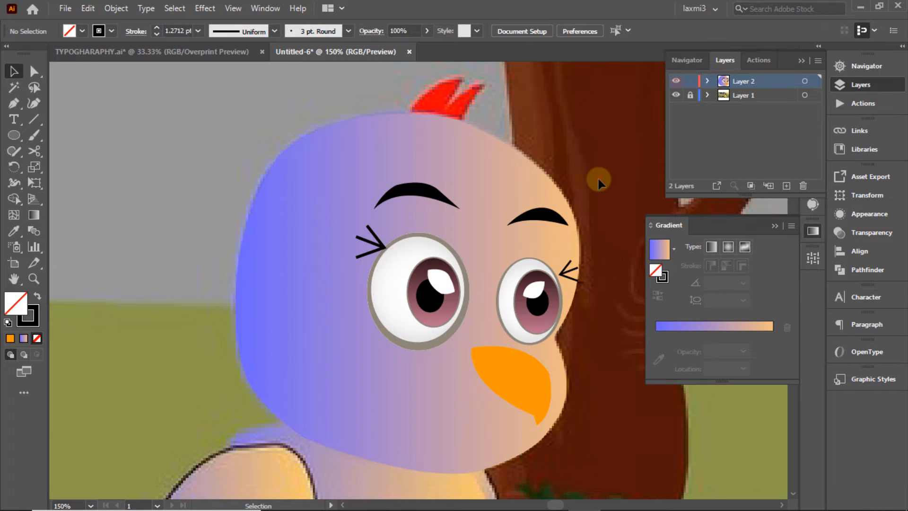
# Shift the smaller eye's eyelashes slightly so they meet the eye's rim
pyautogui.click(573, 279)
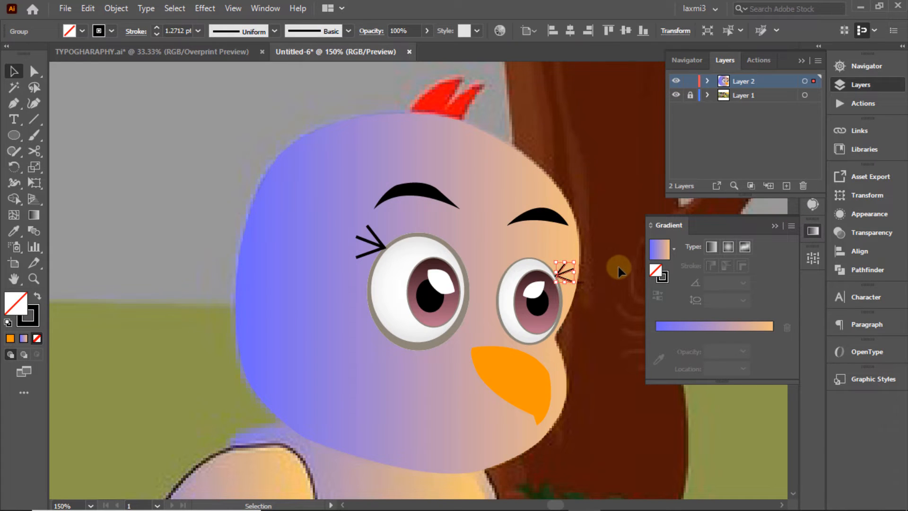
pyautogui.click(619, 271)
pyautogui.click(693, 151)
# Move the larger eye's eyelash group slightly outward from the eye
pyautogui.click(394, 245)
pyautogui.click(378, 226)
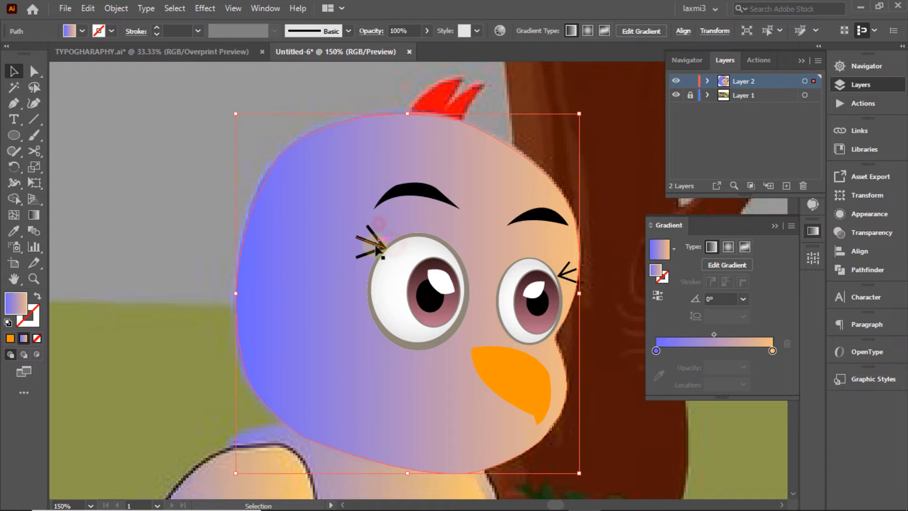
pyautogui.click(379, 245)
pyautogui.moveTo(386, 258); pyautogui.dragTo(375, 258)
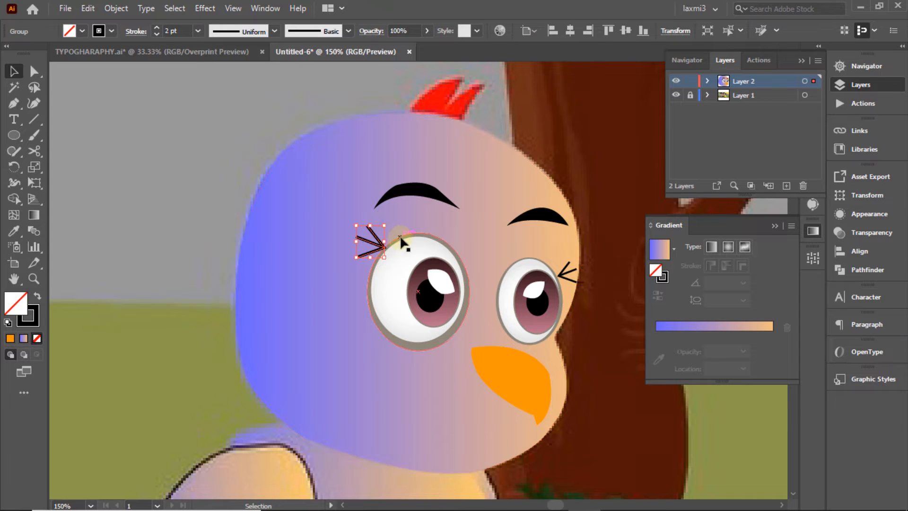
pyautogui.click(410, 215)
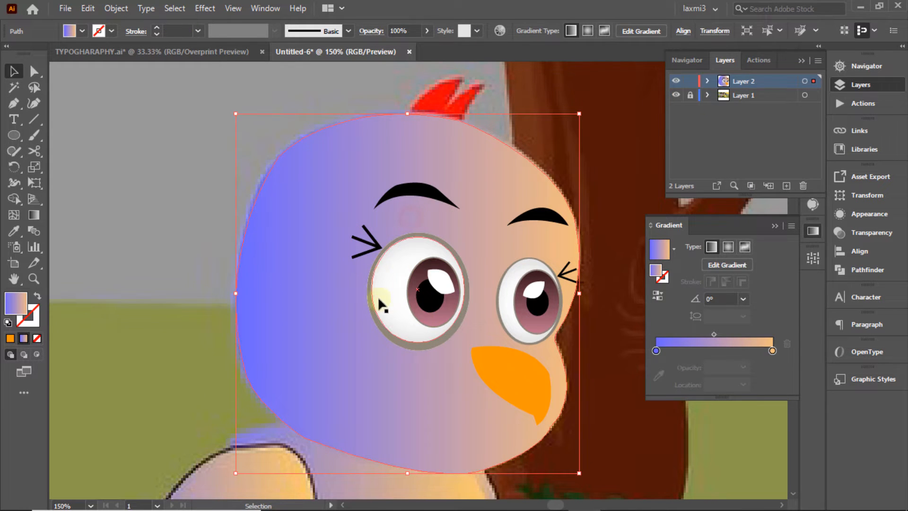
# Scale down the larger eye's eyelash group and align it with the reference lashes in outline view
pyautogui.hotkey('ctrl', 'y')
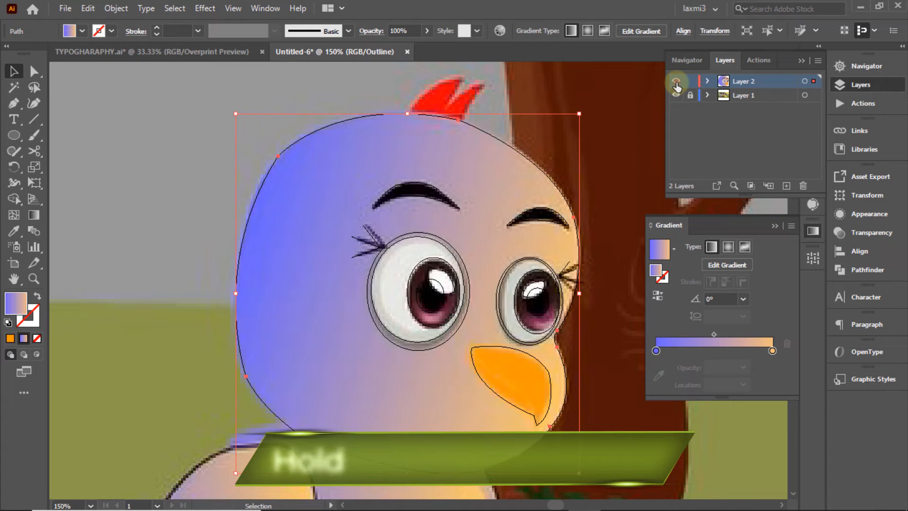
pyautogui.click(371, 248)
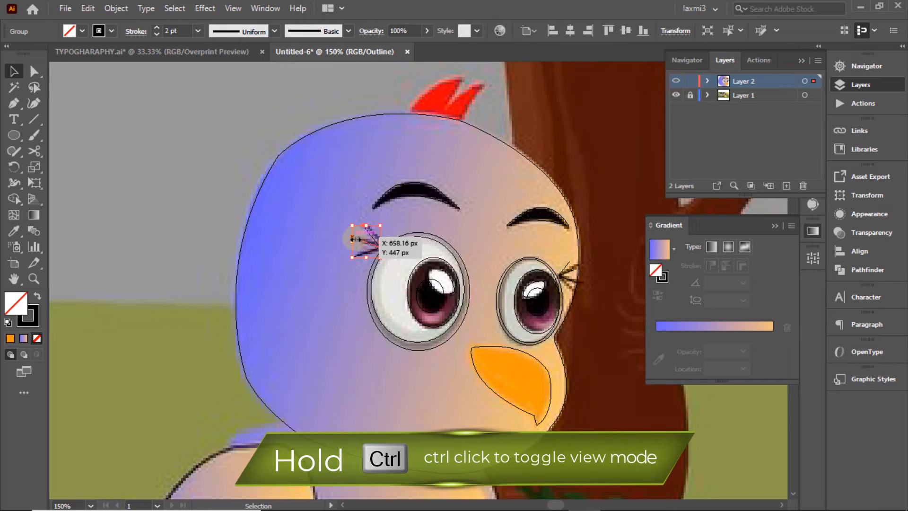
pyautogui.keyDown('ctrl'); pyautogui.click(677, 82); pyautogui.keyUp('ctrl')
pyautogui.keyDown('ctrl'); pyautogui.click(677, 82); pyautogui.keyUp('ctrl')
pyautogui.click(467, 232)
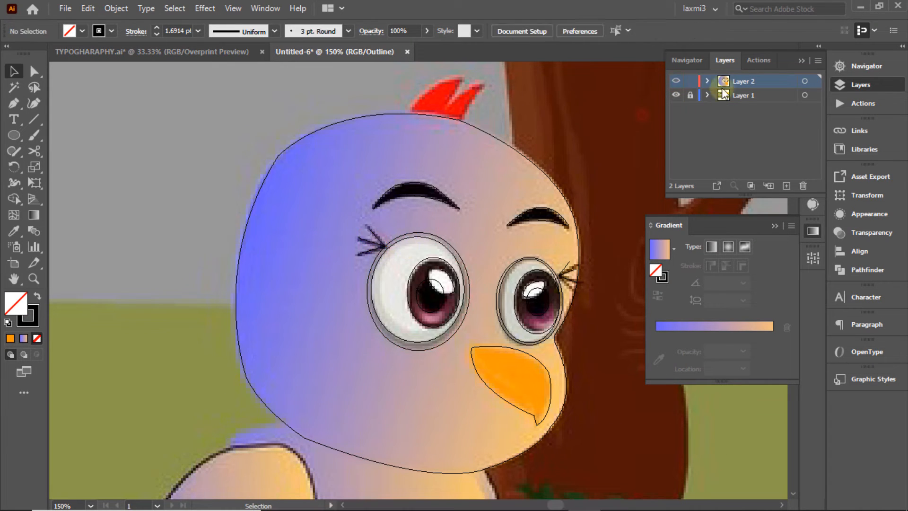
# Trace the two-pointed red crest on top of the head as a closed Pen path
pyautogui.keyDown('ctrl'); pyautogui.click(677, 82); pyautogui.keyUp('ctrl')
pyautogui.click(869, 67)
pyautogui.moveTo(743, 121); pyautogui.dragTo(740, 111)
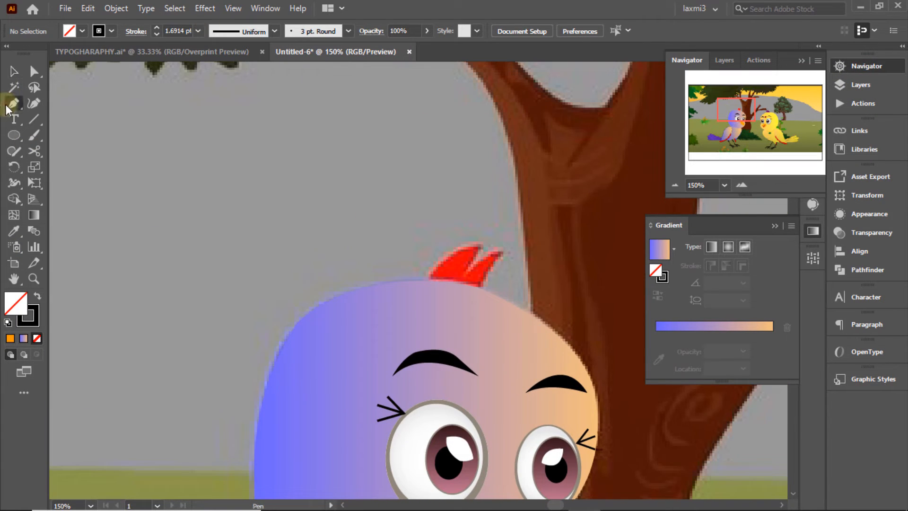
pyautogui.moveTo(430, 280); pyautogui.dragTo(520, 235)
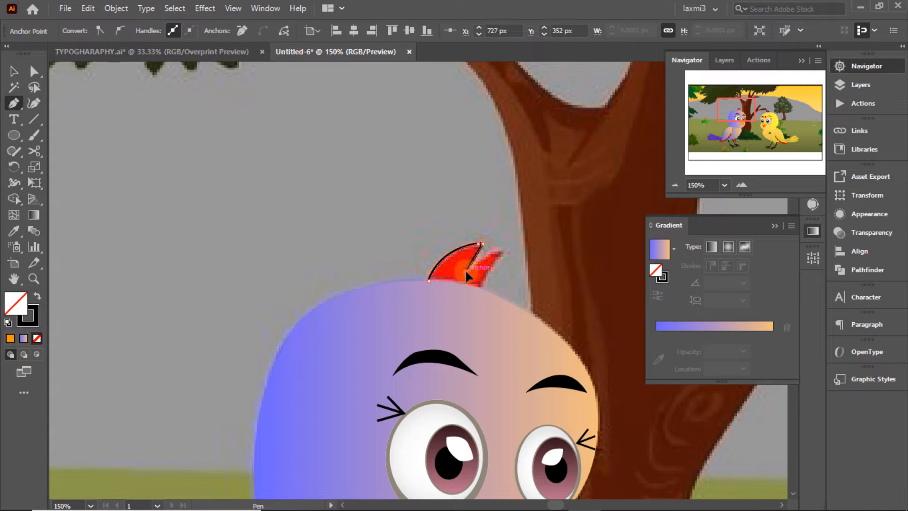
pyautogui.moveTo(470, 274); pyautogui.dragTo(482, 297)
pyautogui.click(501, 255)
pyautogui.click(11, 72)
pyautogui.click(466, 206)
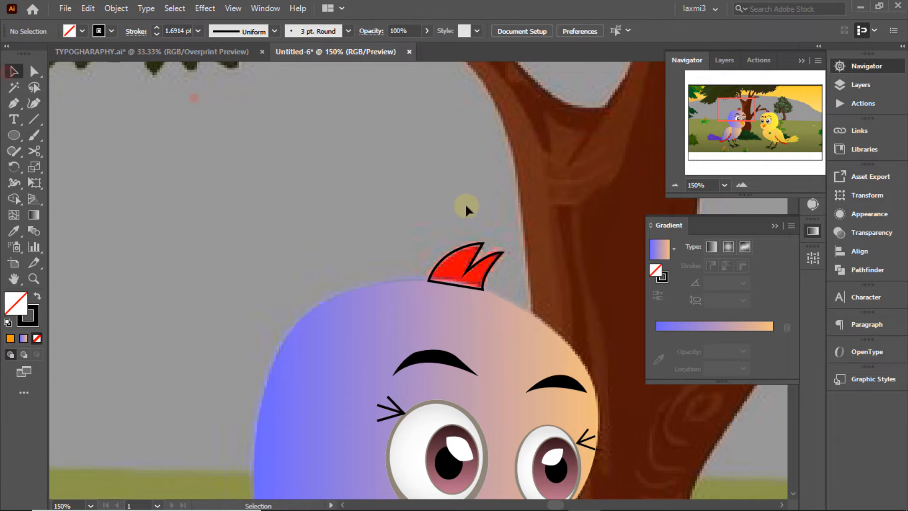
# Remove the crest's black outline and fill it with red
pyautogui.click(480, 276)
pyautogui.click(111, 31)
pyautogui.click(9, 51)
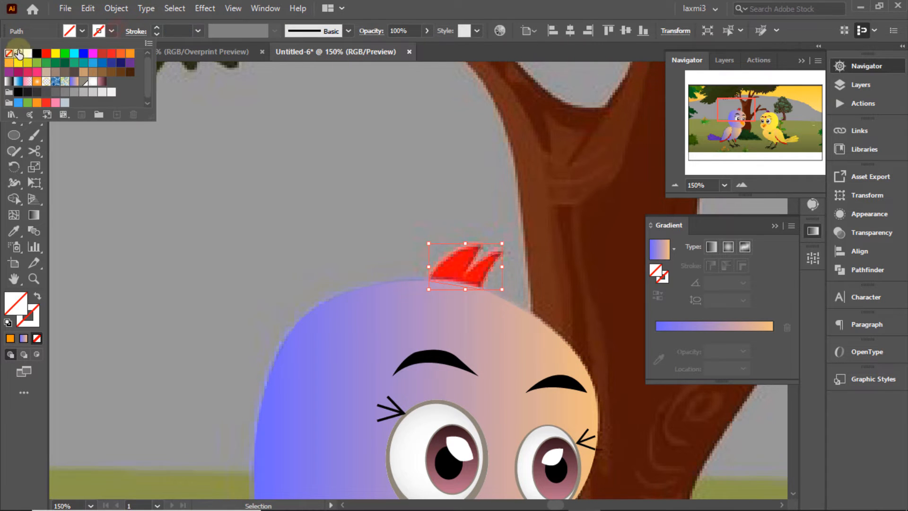
pyautogui.click(82, 32)
pyautogui.click(45, 60)
pyautogui.click(385, 134)
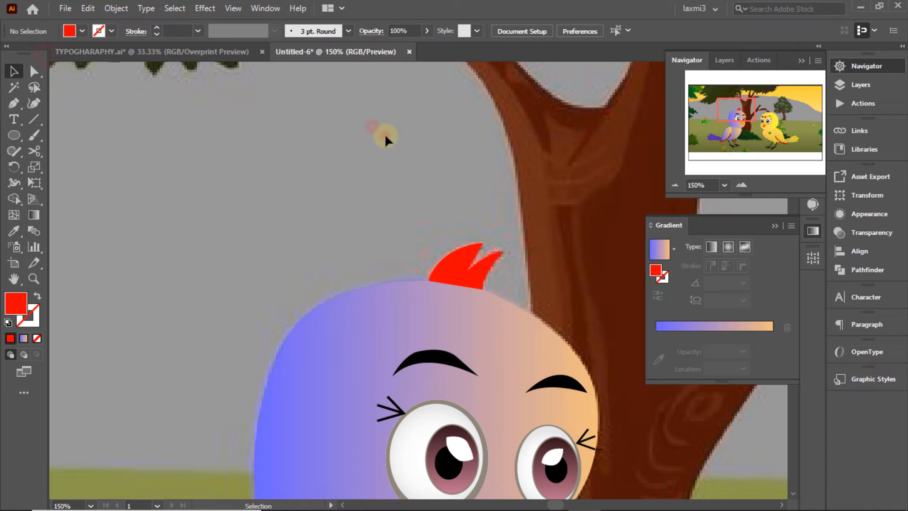
# Send the red crest to the back, behind the head
pyautogui.rightClick(464, 276)
pyautogui.moveTo(504, 443)
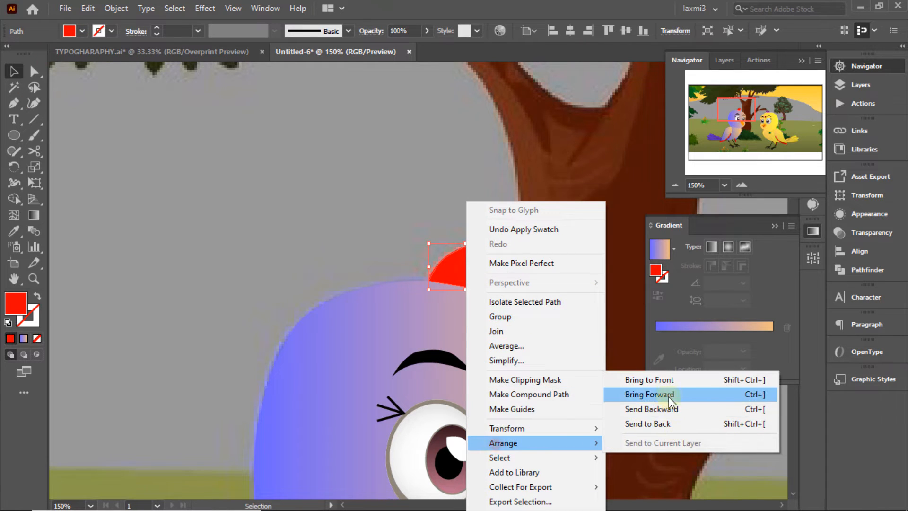
pyautogui.click(665, 424)
pyautogui.click(445, 158)
# Trace the blue bird's near wing, including its scalloped red feather edge, as a closed Pen path
pyautogui.scroll(-10, 787, 263)
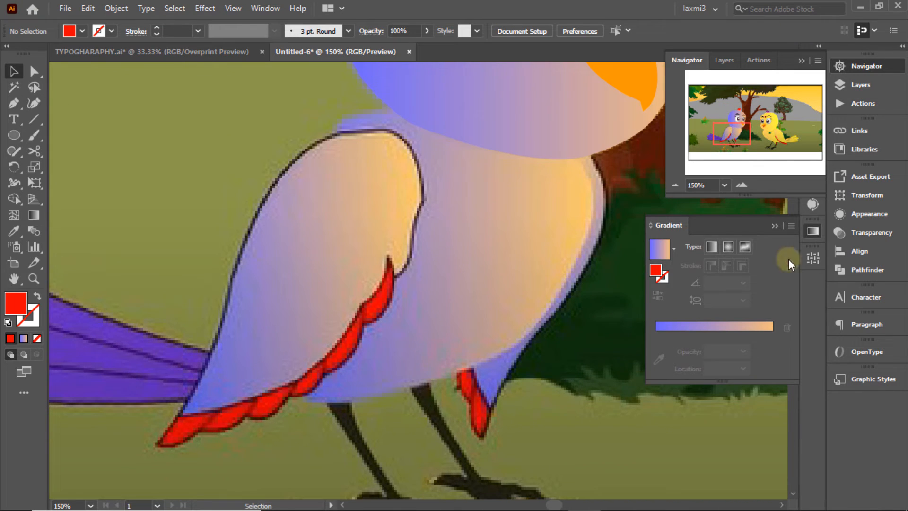
pyautogui.click(817, 231)
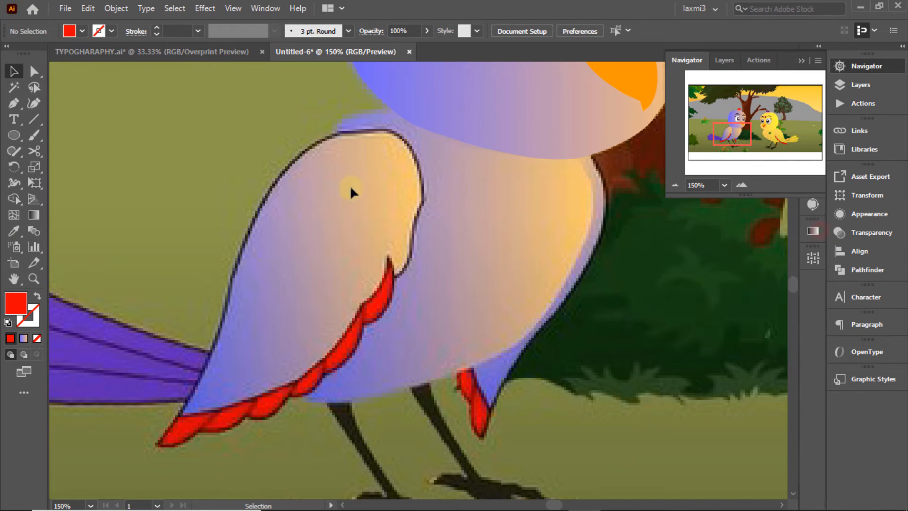
pyautogui.click(337, 135)
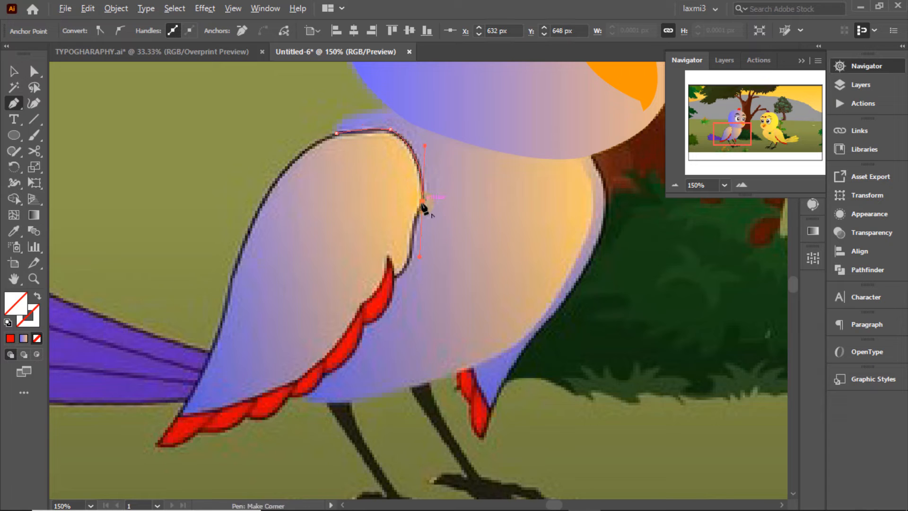
pyautogui.click(392, 274)
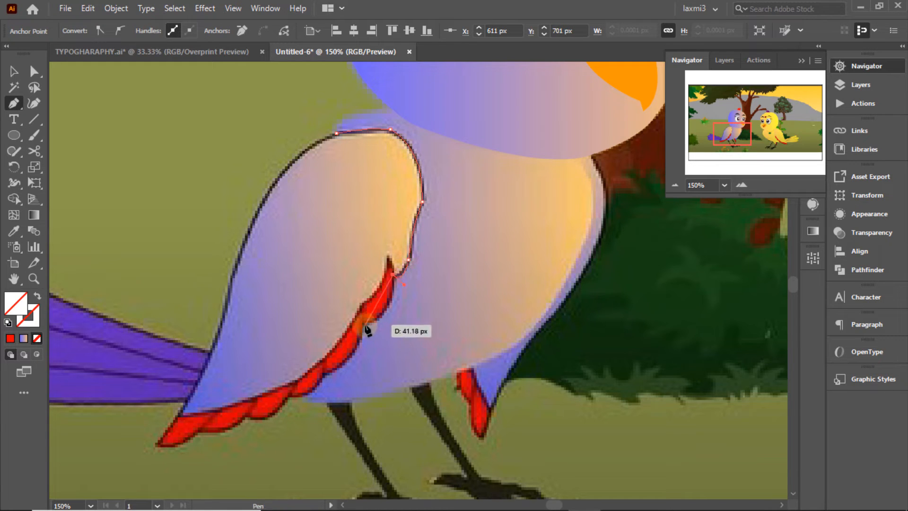
pyautogui.moveTo(323, 375); pyautogui.dragTo(285, 376)
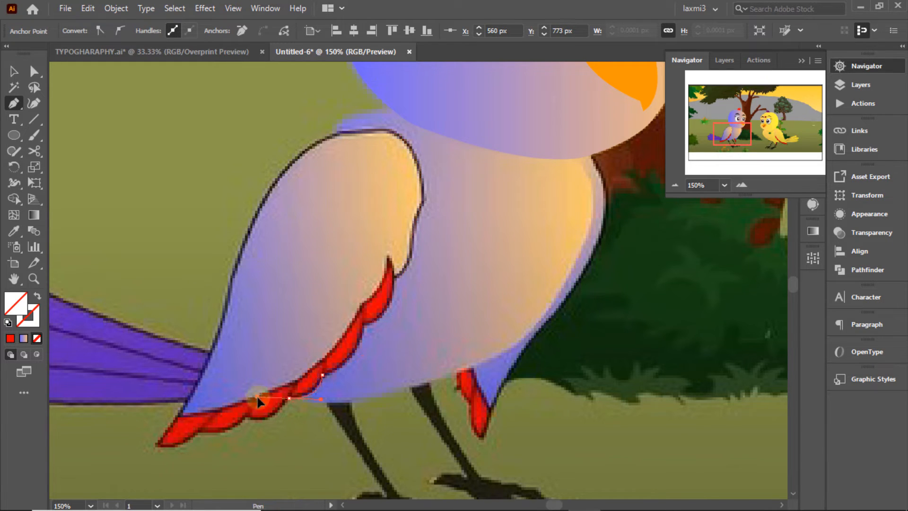
pyautogui.moveTo(245, 414); pyautogui.dragTo(264, 434)
pyautogui.moveTo(156, 445); pyautogui.dragTo(138, 430)
pyautogui.moveTo(211, 344); pyautogui.dragTo(210, 347)
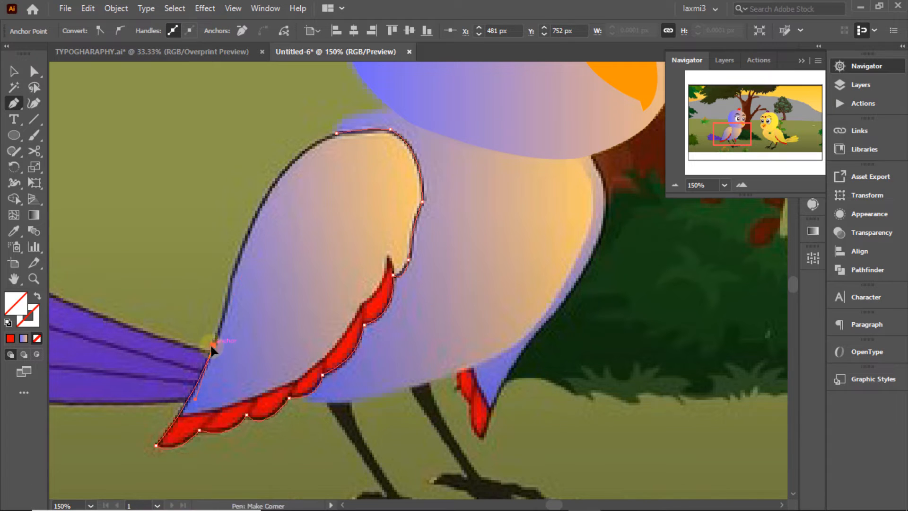
pyautogui.moveTo(289, 164); pyautogui.dragTo(310, 155)
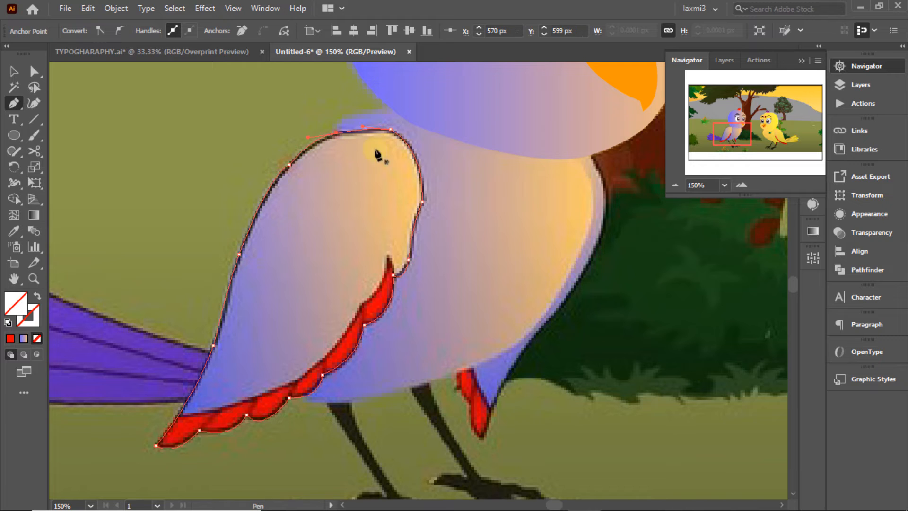
# Fill the wing with the blue-to-orange gradient swatch and show Layer 2 in outline view
pyautogui.click(82, 31)
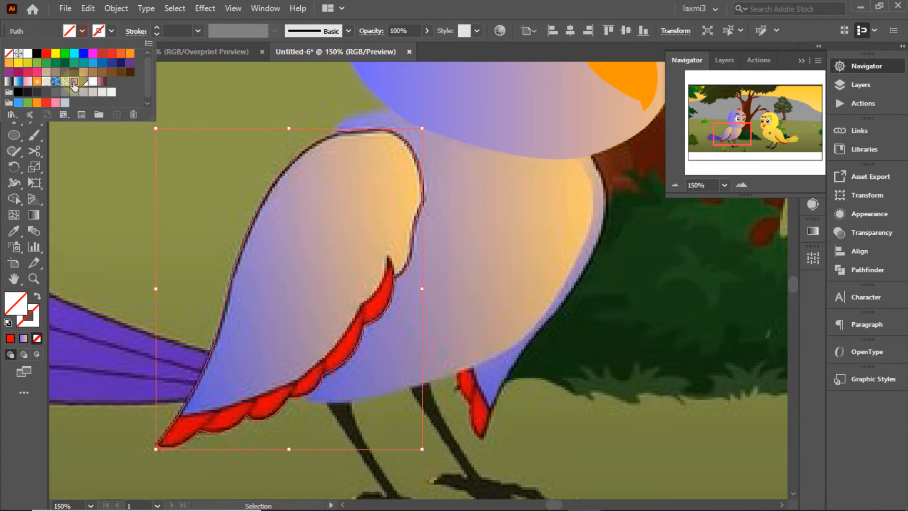
pyautogui.click(74, 82)
pyautogui.click(861, 84)
pyautogui.keyDown('ctrl'); pyautogui.click(676, 81); pyautogui.keyUp('ctrl')
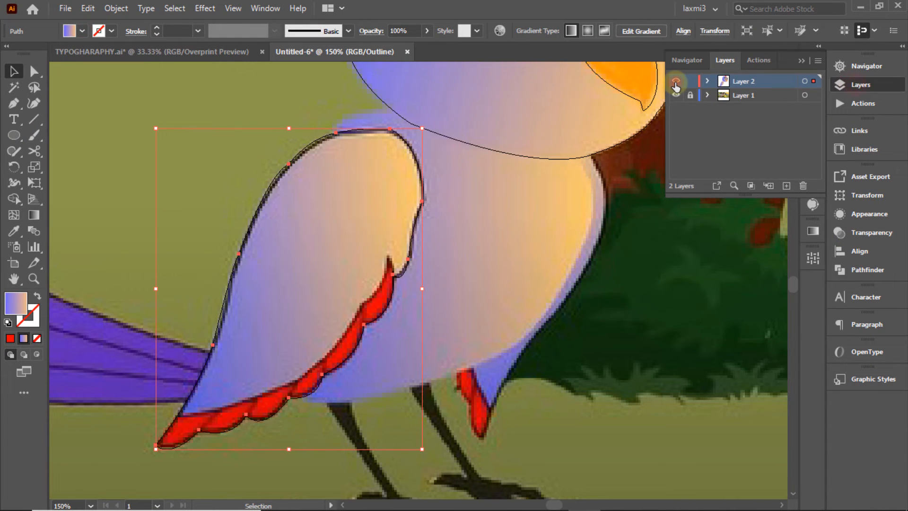
pyautogui.keyDown('ctrl'); pyautogui.click(675, 83); pyautogui.keyUp('ctrl')
pyautogui.keyDown('ctrl'); pyautogui.click(676, 83); pyautogui.keyUp('ctrl')
pyautogui.click(355, 220)
# Try to sample both gradient stop colours from the reference wing and set the gradient angle to 90°
pyautogui.click(813, 230)
pyautogui.doubleClick(655, 335)
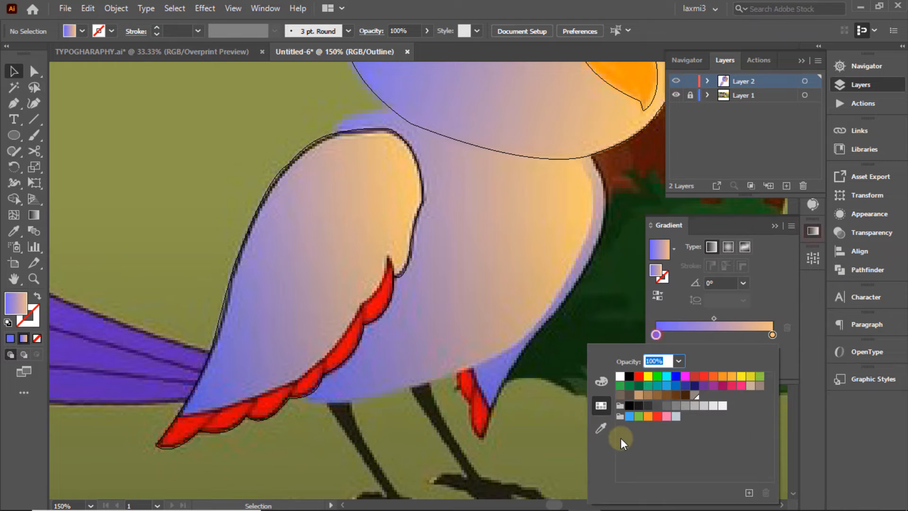
pyautogui.click(601, 428)
pyautogui.doubleClick(773, 335)
pyautogui.click(601, 428)
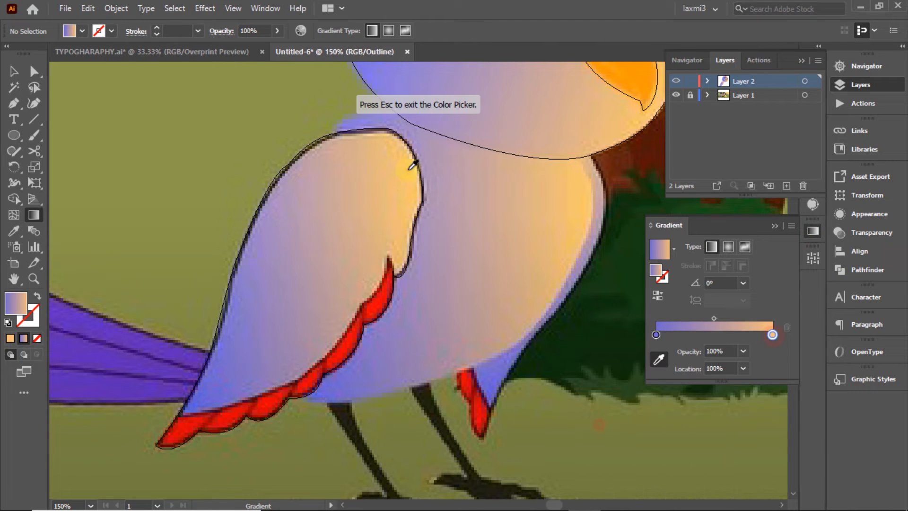
pyautogui.click(409, 170)
pyautogui.keyDown('ctrl'); pyautogui.click(676, 82); pyautogui.keyUp('ctrl')
pyautogui.click(743, 284)
pyautogui.click(766, 92)
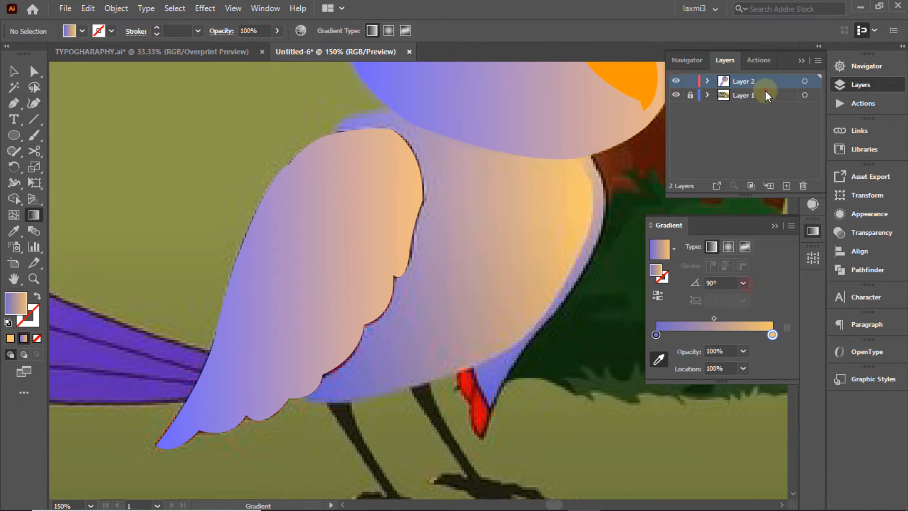
# Try gradient angles of 45°, -30° and 30° on the wing
pyautogui.click(15, 68)
pyautogui.click(356, 266)
pyautogui.click(743, 299)
pyautogui.click(757, 130)
pyautogui.click(743, 299)
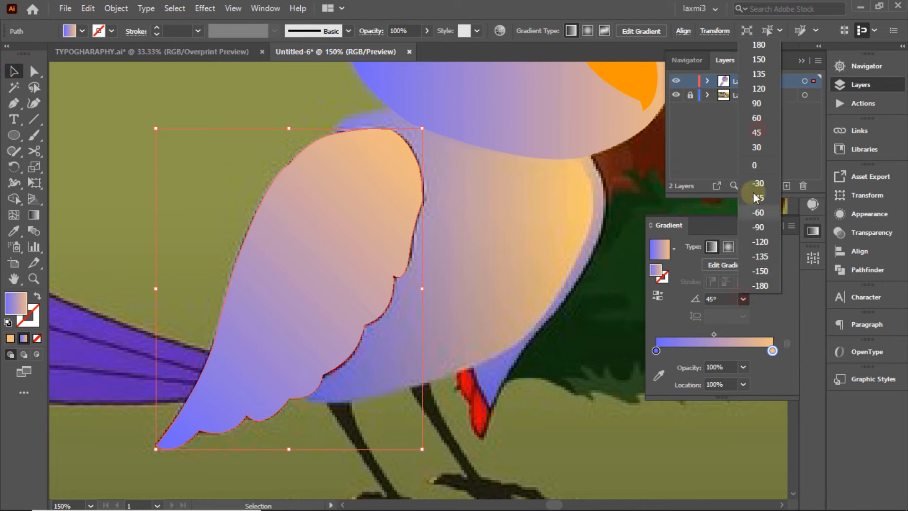
pyautogui.click(758, 184)
pyautogui.click(743, 298)
pyautogui.click(757, 147)
# Set the wing's gradient angle to 0° and its colour midpoint to about 68%
pyautogui.click(743, 299)
pyautogui.click(743, 299)
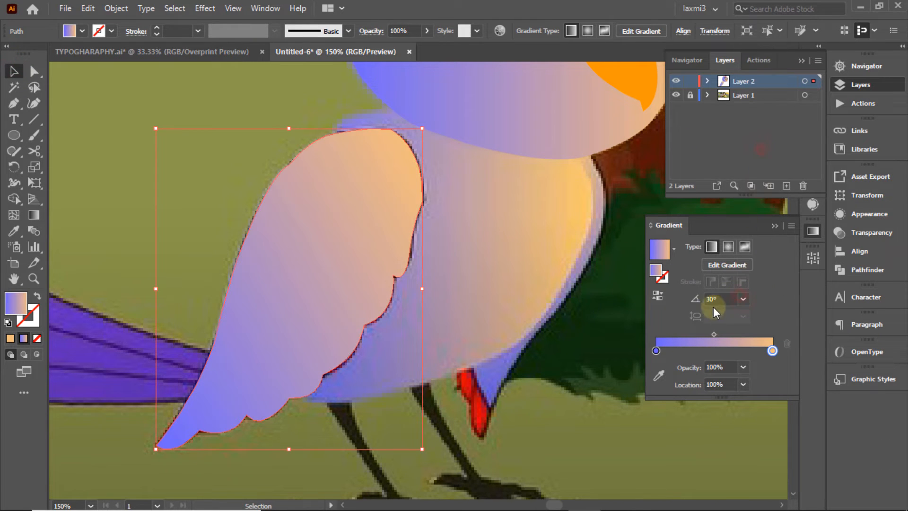
pyautogui.click(743, 299)
pyautogui.click(759, 165)
pyautogui.moveTo(713, 334); pyautogui.dragTo(736, 335)
pyautogui.click(483, 215)
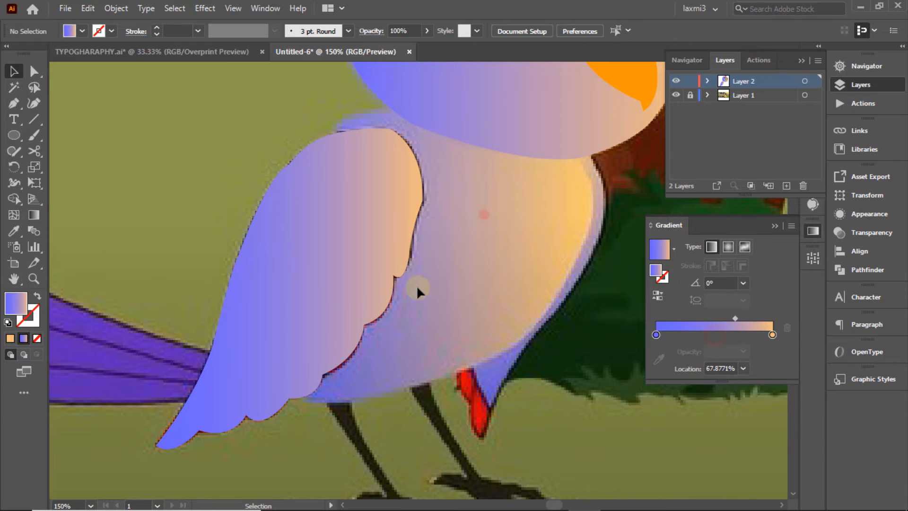
# Draw an open Pen path in outline view along the upper edge of the wing's red feather band
pyautogui.click(316, 276)
pyautogui.hotkey('ctrl', 'y')
pyautogui.press('-')
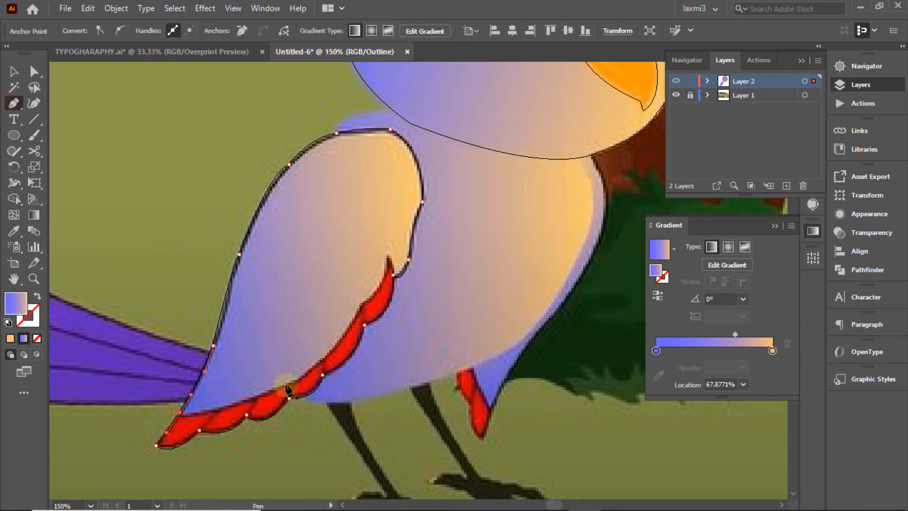
pyautogui.keyDown('ctrl'); pyautogui.click(355, 344); pyautogui.keyUp('ctrl')
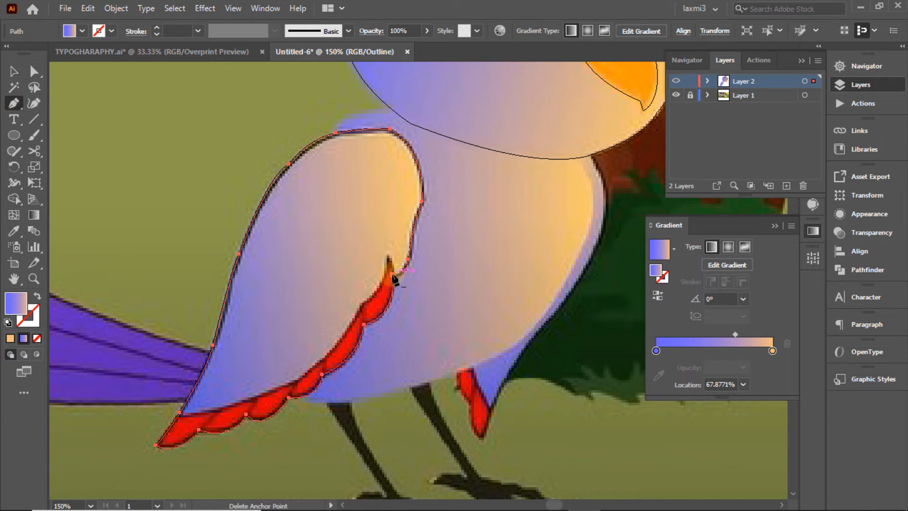
pyautogui.click(179, 413)
pyautogui.moveTo(294, 380); pyautogui.dragTo(370, 343)
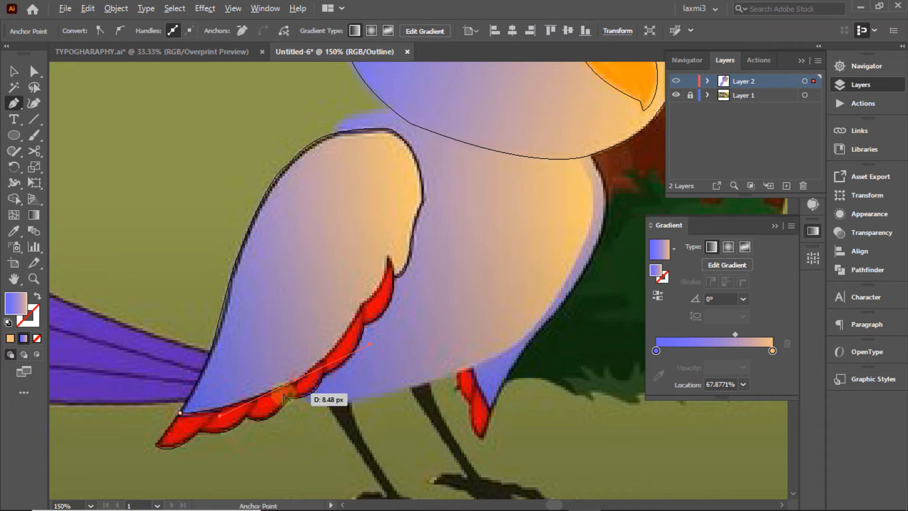
pyautogui.click(294, 380)
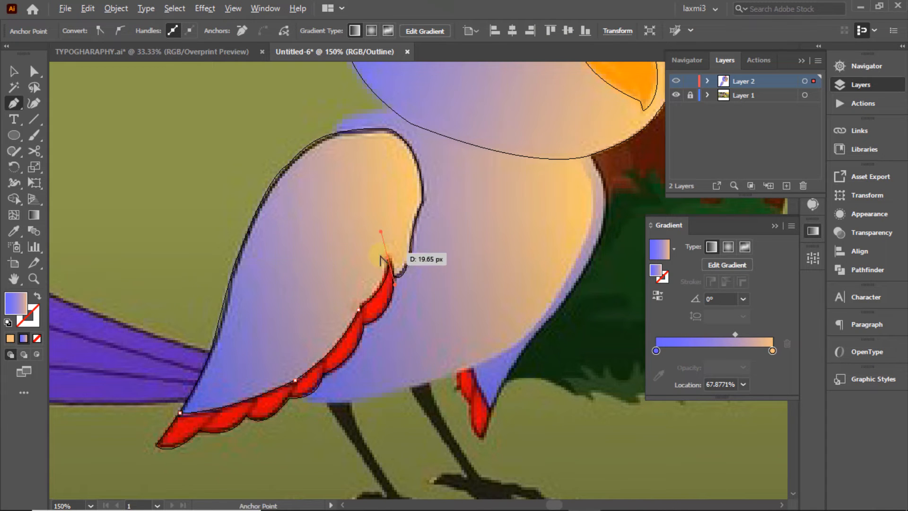
pyautogui.click(387, 258)
pyautogui.click(394, 277)
pyautogui.click(14, 71)
pyautogui.click(179, 122)
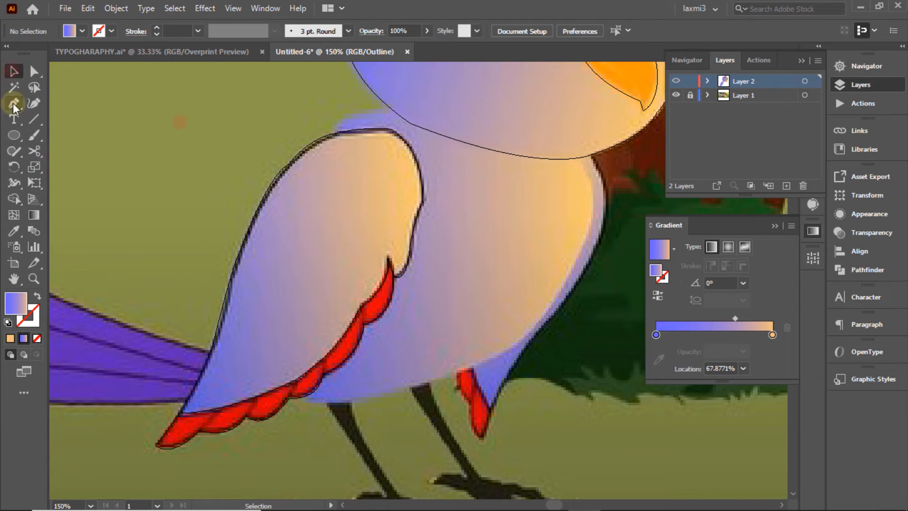
# Draw short divider lines between the upper red feathers, from the band's inner edge to the scallop notches
pyautogui.click(358, 309)
pyautogui.click(363, 325)
pyautogui.click(14, 72)
pyautogui.click(145, 106)
pyautogui.click(14, 102)
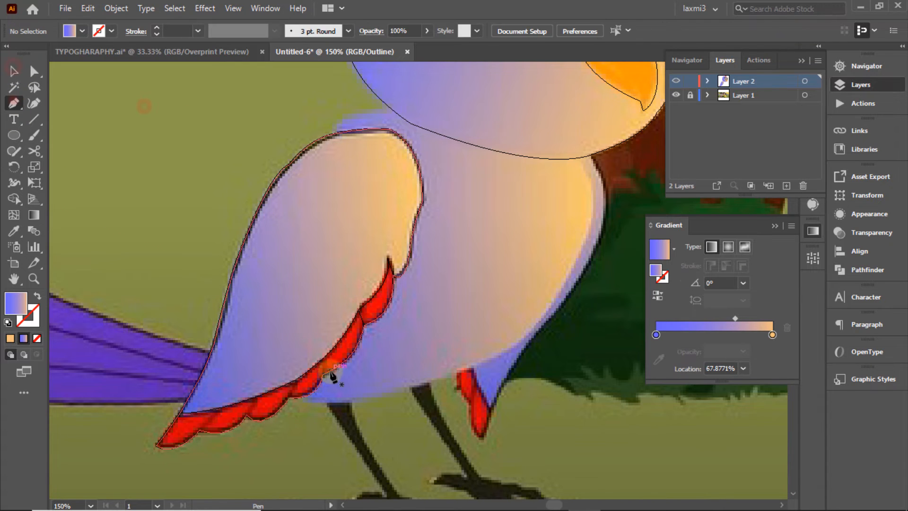
pyautogui.click(320, 361)
pyautogui.click(325, 382)
pyautogui.keyDown('ctrl'); pyautogui.click(146, 116); pyautogui.keyUp('ctrl')
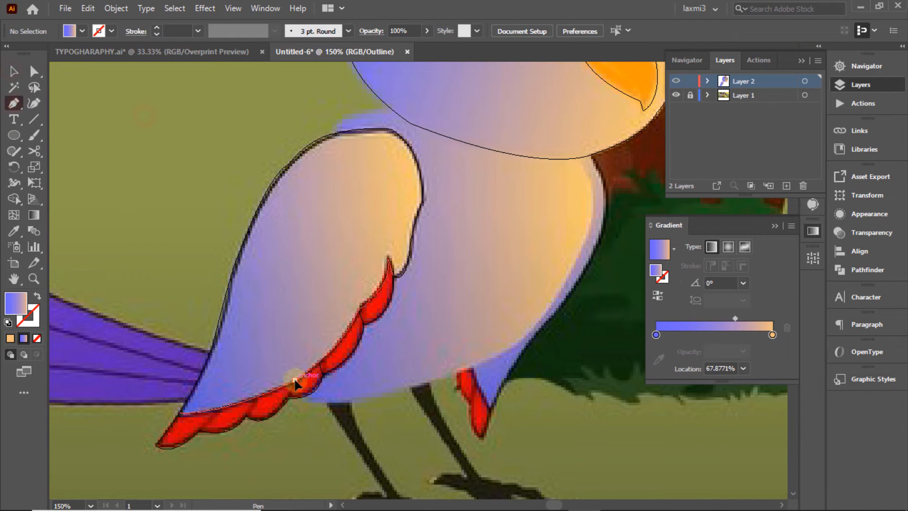
pyautogui.keyDown('ctrl'); pyautogui.click(63, 129); pyautogui.keyUp('ctrl')
# Draw short divider lines between the remaining feathers toward the wing's lower tip
pyautogui.click(258, 404)
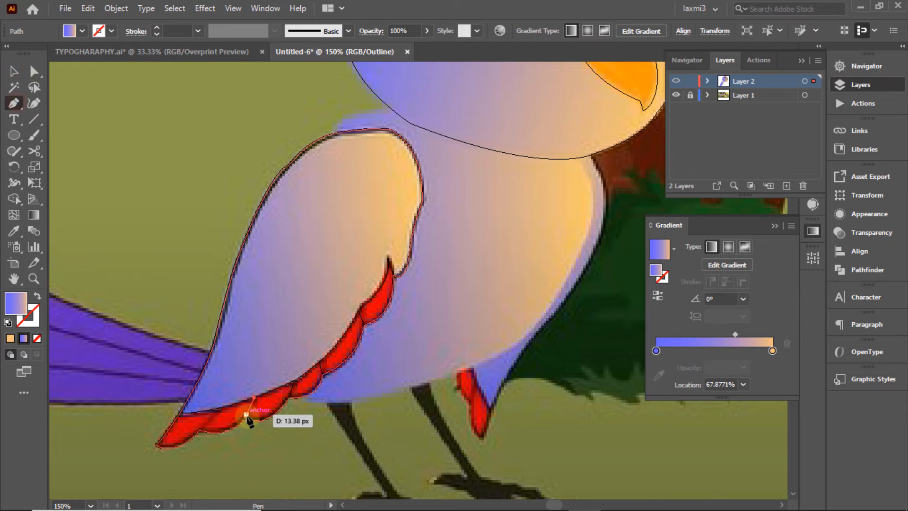
pyautogui.click(14, 72)
pyautogui.click(175, 118)
pyautogui.click(220, 408)
pyautogui.click(211, 418)
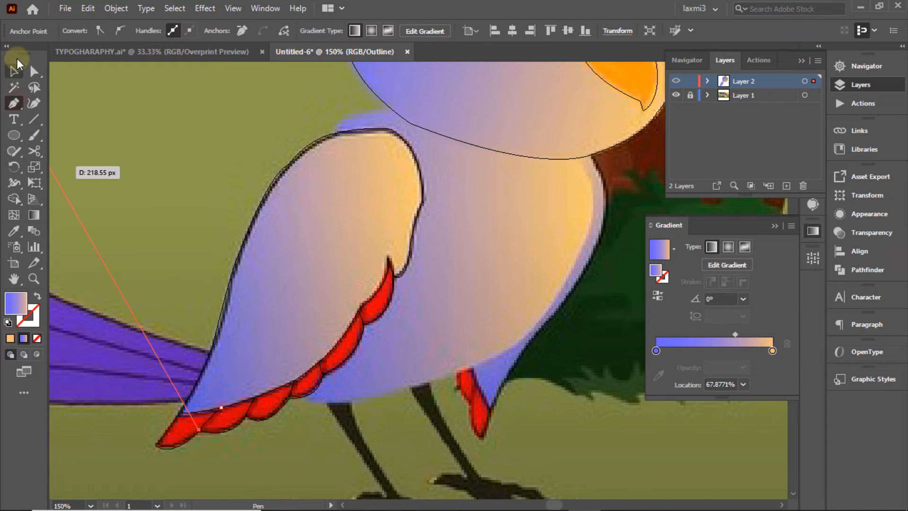
pyautogui.click(14, 70)
pyautogui.click(137, 128)
# Return Layer 2 to preview and give the wing and its feather lines a 1 pt black outline
pyautogui.moveTo(433, 398); pyautogui.dragTo(217, 184)
pyautogui.keyDown('ctrl'); pyautogui.click(677, 82); pyautogui.keyUp('ctrl')
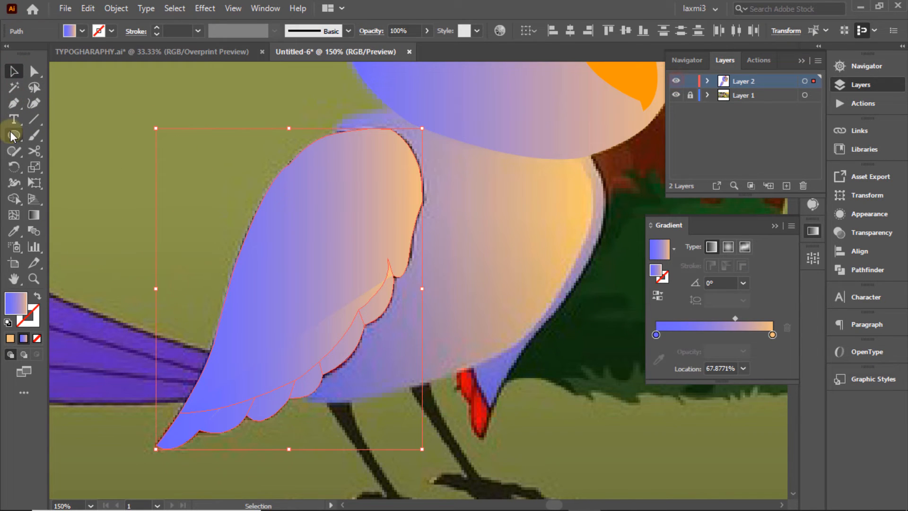
pyautogui.click(111, 31)
pyautogui.click(37, 53)
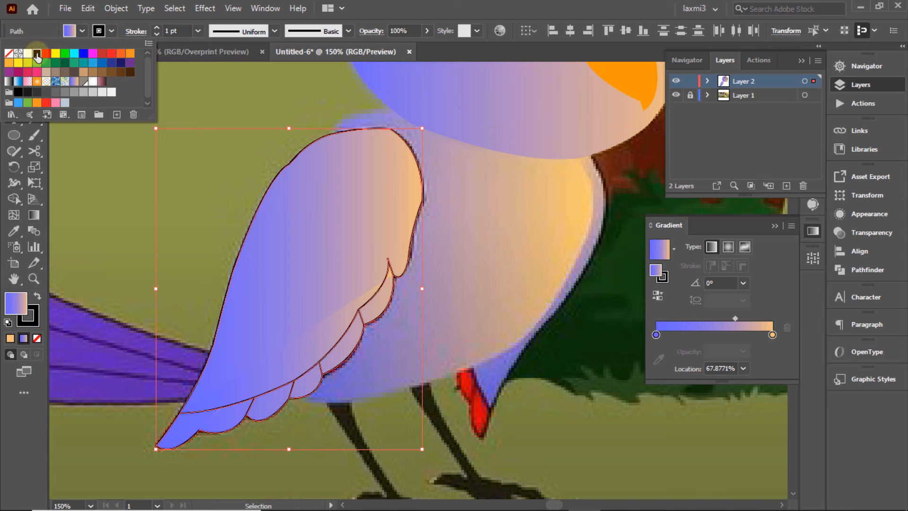
pyautogui.click(157, 27)
pyautogui.click(156, 28)
pyautogui.click(156, 34)
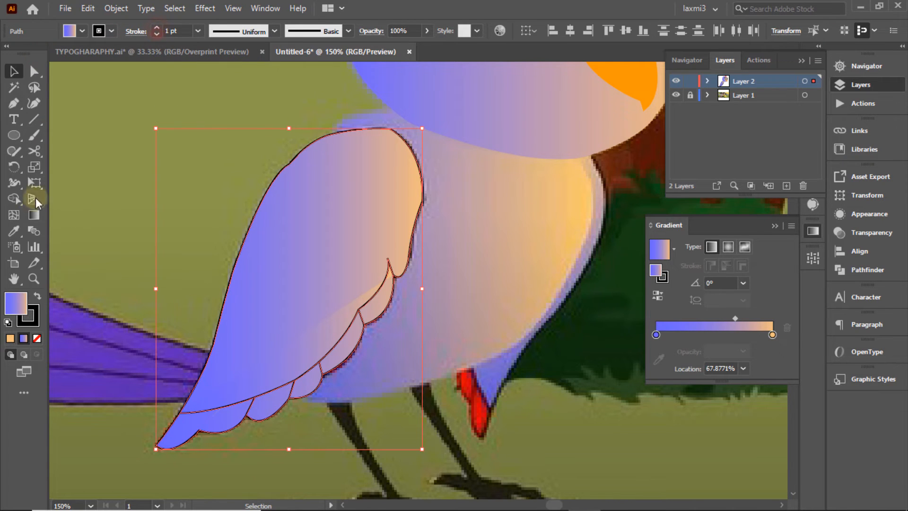
pyautogui.click(14, 198)
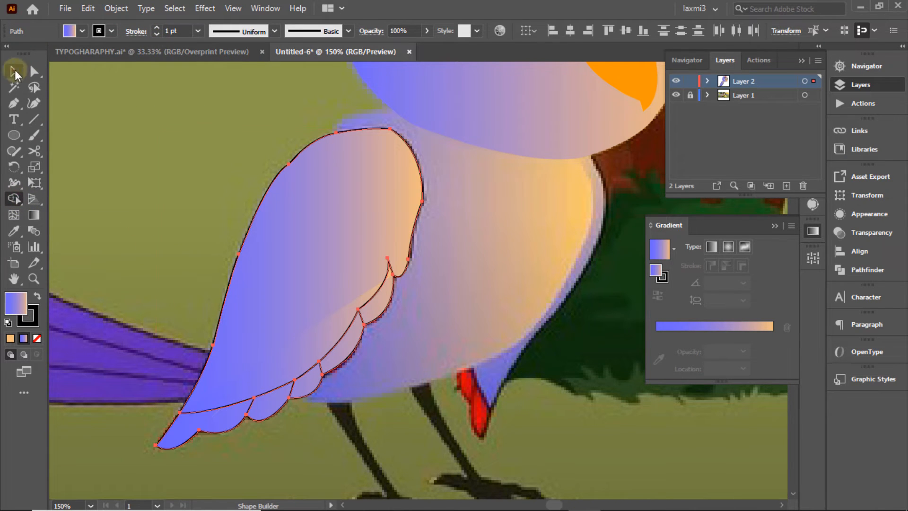
pyautogui.click(14, 72)
pyautogui.click(170, 128)
# Apply a black stroke to the remaining feather divider nearest the wing's lower tip
pyautogui.click(211, 418)
pyautogui.click(112, 31)
pyautogui.click(37, 54)
pyautogui.click(211, 182)
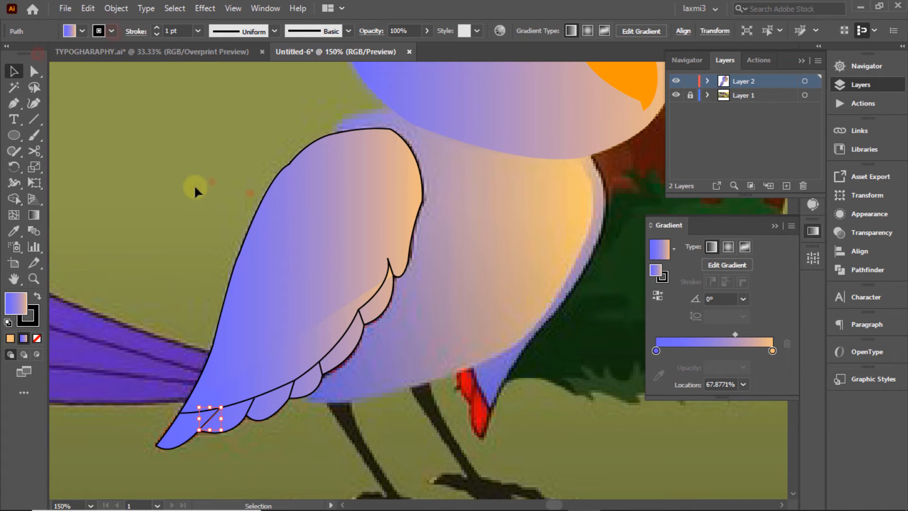
# Select the wing with its divider lines and separate the scalloped edge into individual feather shapes with Shape Builder
pyautogui.moveTo(148, 186); pyautogui.dragTo(424, 390)
pyautogui.click(13, 197)
pyautogui.click(188, 426)
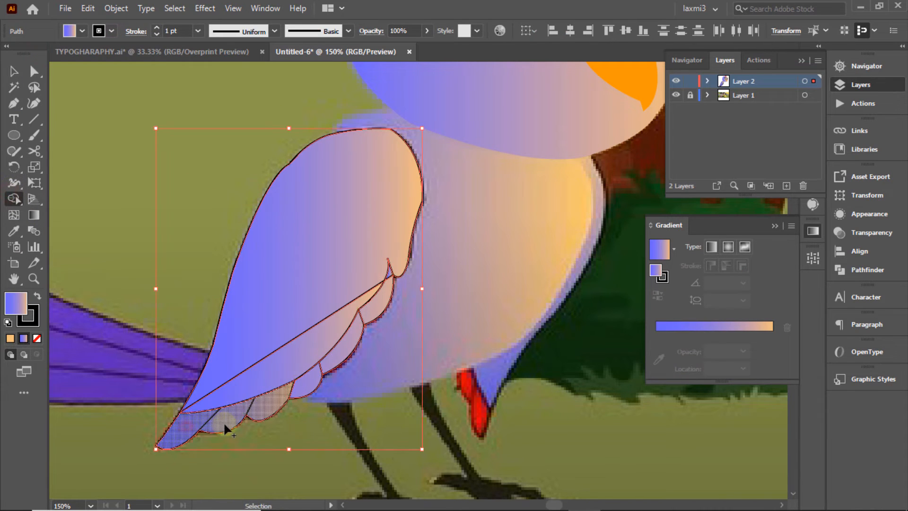
pyautogui.keyDown('alt'); pyautogui.click(242, 416); pyautogui.keyUp('alt')
pyautogui.moveTo(371, 316)
pyautogui.mouseDown()
pyautogui.moveTo(243, 385)
pyautogui.moveTo(300, 298)
pyautogui.mouseUp()
pyautogui.moveTo(343, 352); pyautogui.dragTo(381, 283)
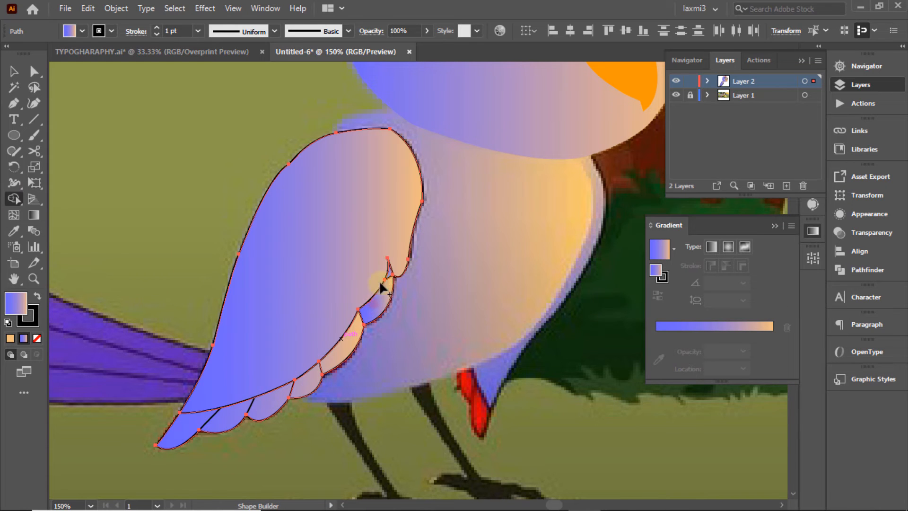
pyautogui.keyDown('alt'); pyautogui.click(350, 342); pyautogui.keyUp('alt')
pyautogui.hotkey('ctrl', 'z')
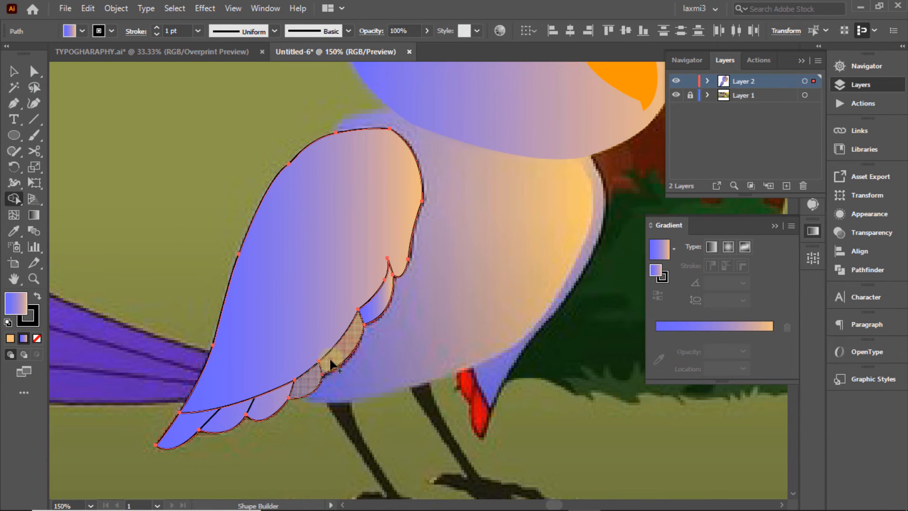
pyautogui.click(331, 363)
pyautogui.click(223, 422)
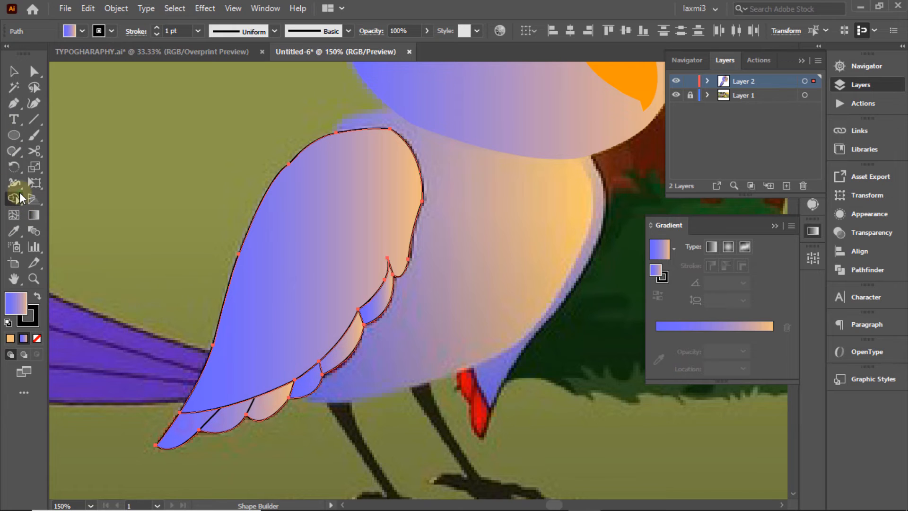
# Paint all the wing's edge feathers solid red with no stroke using the Live Paint Bucket
pyautogui.moveTo(19, 194); pyautogui.dragTo(66, 216)
pyautogui.click(82, 30)
pyautogui.click(53, 54)
pyautogui.click(111, 30)
pyautogui.click(11, 53)
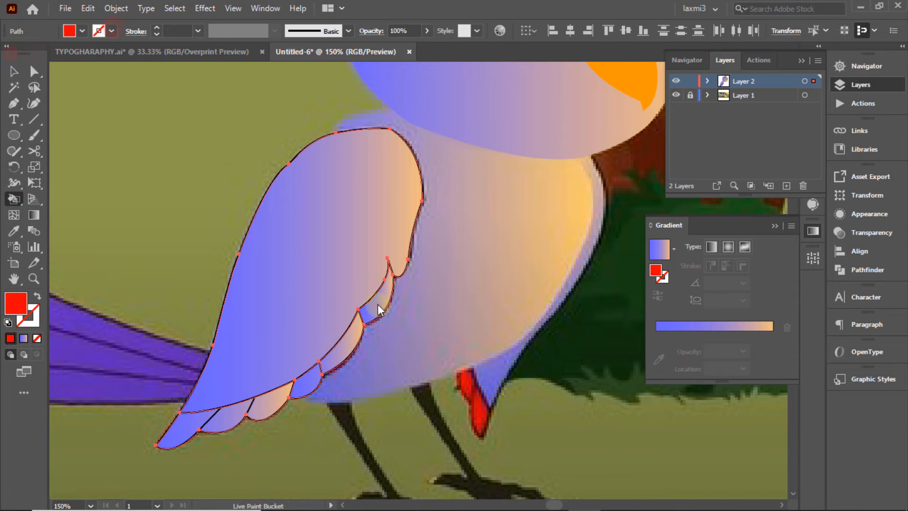
pyautogui.moveTo(378, 304); pyautogui.dragTo(259, 405)
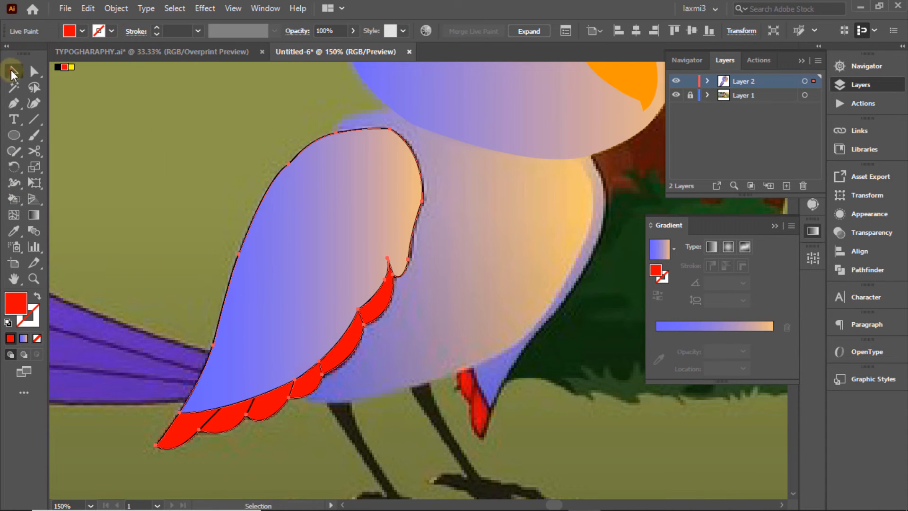
pyautogui.click(182, 99)
# In outline view, trace the breast's outer edge with the Pen tool from below the head down around the far wing's tip
pyautogui.hotkey('ctrl', 'y')
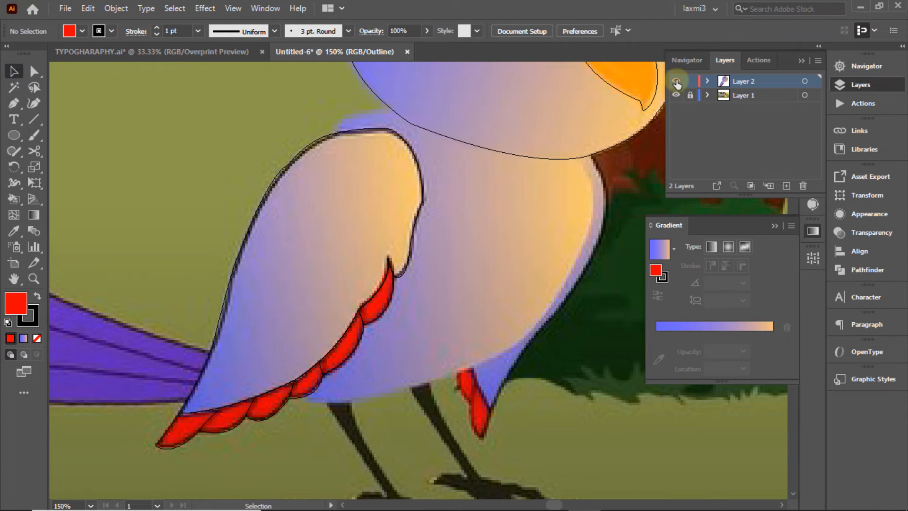
pyautogui.hotkey('ctrl', 'y')
pyautogui.hotkey('ctrl', 'y')
pyautogui.keyDown('ctrl'); pyautogui.click(597, 163); pyautogui.keyUp('ctrl')
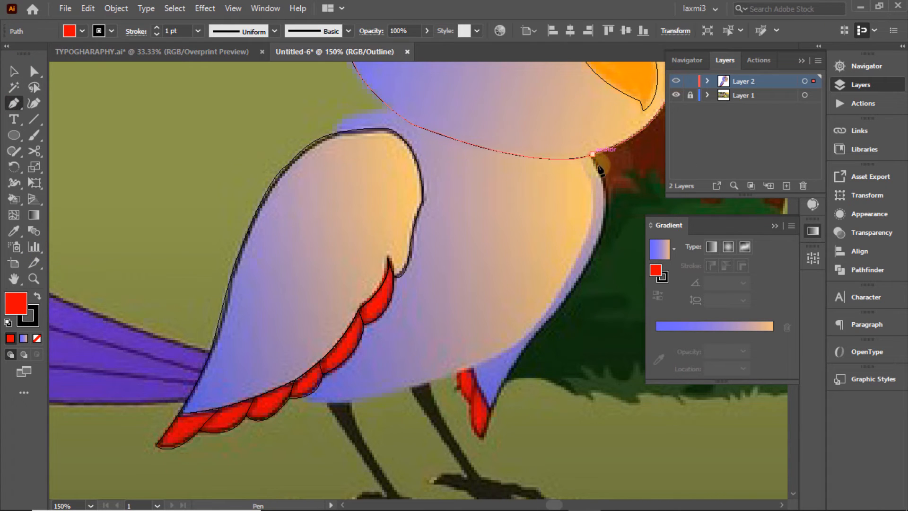
pyautogui.moveTo(577, 279); pyautogui.dragTo(551, 324)
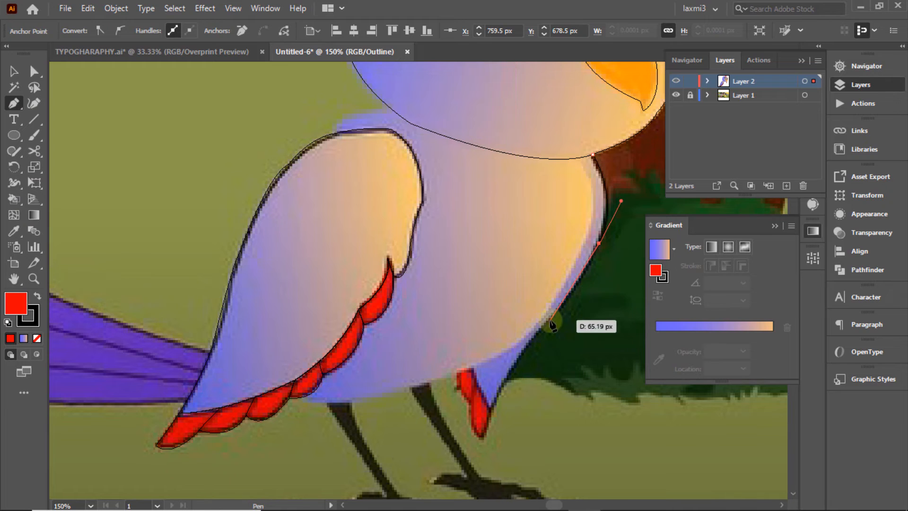
pyautogui.click(551, 321)
pyautogui.moveTo(492, 407); pyautogui.dragTo(473, 383)
pyautogui.click(470, 406)
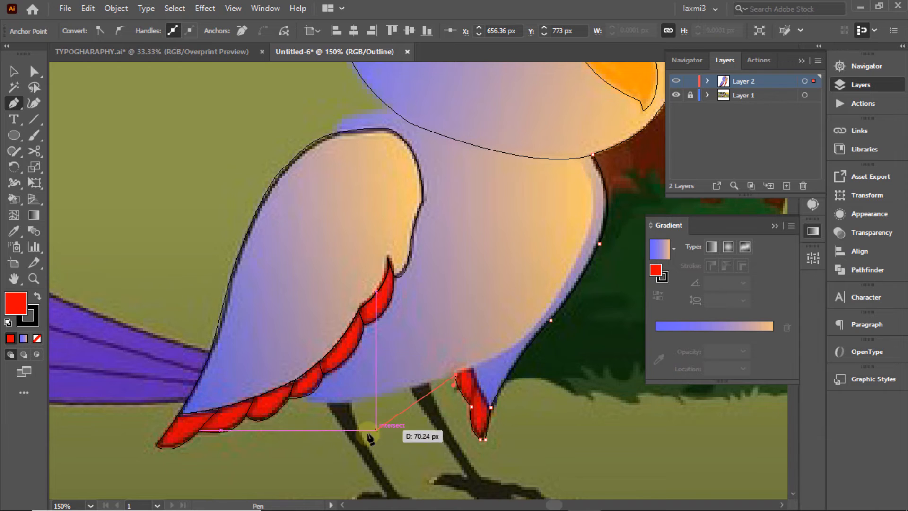
# Continue the body outline along the belly, up behind the wing and over the shoulder, closing it along the head's lower edge
pyautogui.moveTo(335, 402); pyautogui.dragTo(313, 410)
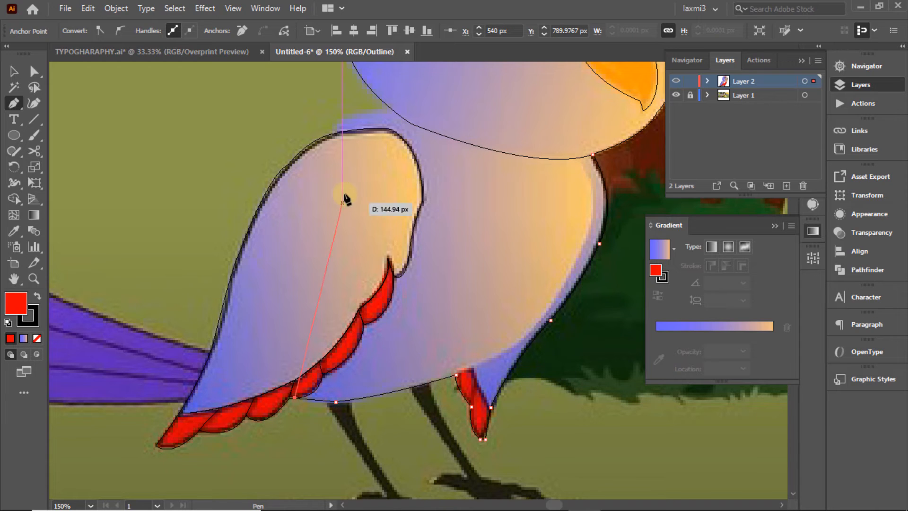
pyautogui.click(336, 133)
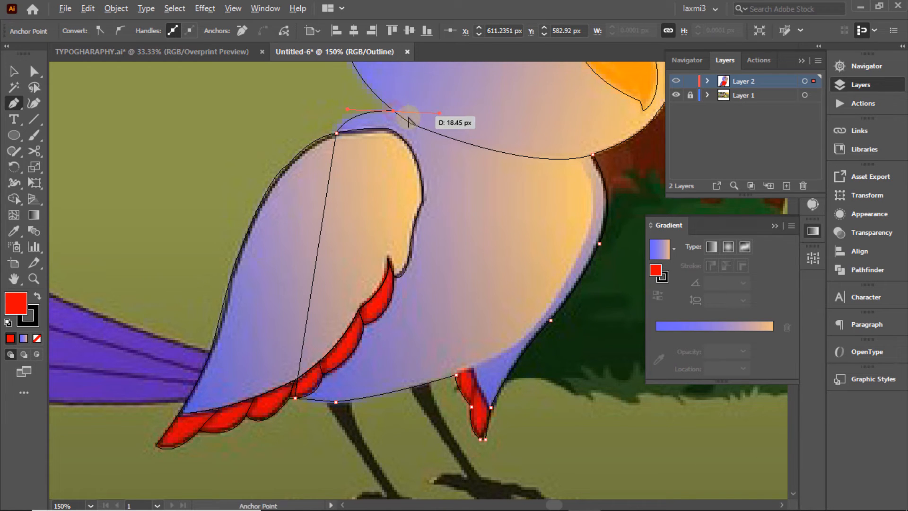
pyautogui.keyDown('alt'); pyautogui.click(394, 111); pyautogui.keyUp('alt')
pyautogui.moveTo(593, 154); pyautogui.dragTo(638, 147)
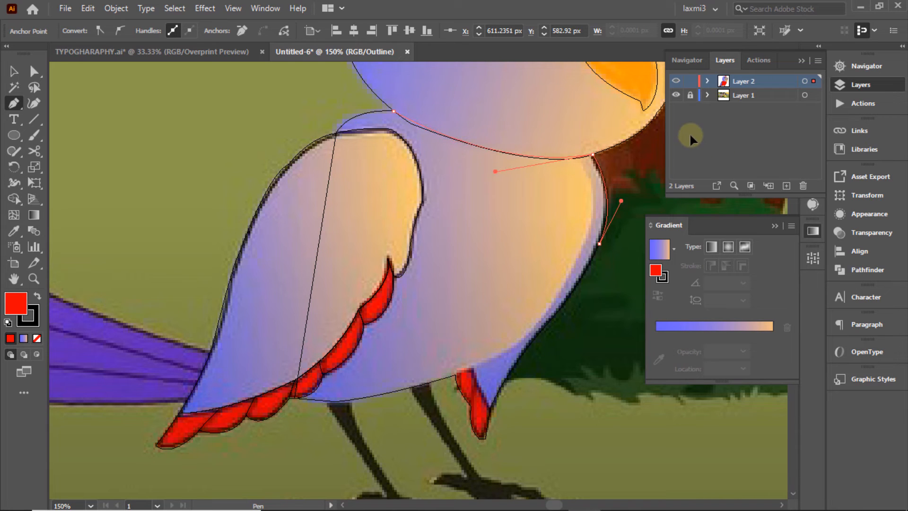
pyautogui.click(7, 69)
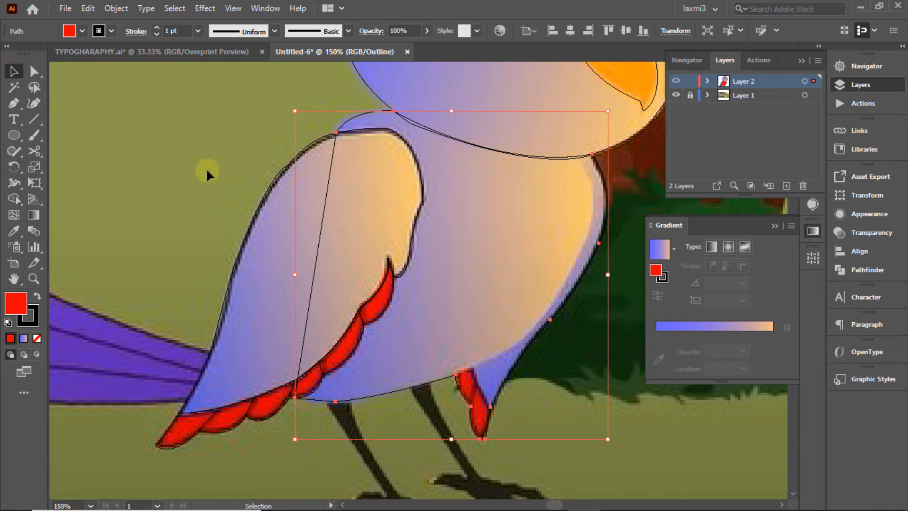
# Fill the body shape with the blue-to-orange gradient, show Layer 2 in preview and send the body to the back
pyautogui.click(667, 257)
pyautogui.keyDown('ctrl'); pyautogui.click(676, 81); pyautogui.keyUp('ctrl')
pyautogui.rightClick(570, 202)
pyautogui.moveTo(705, 442)
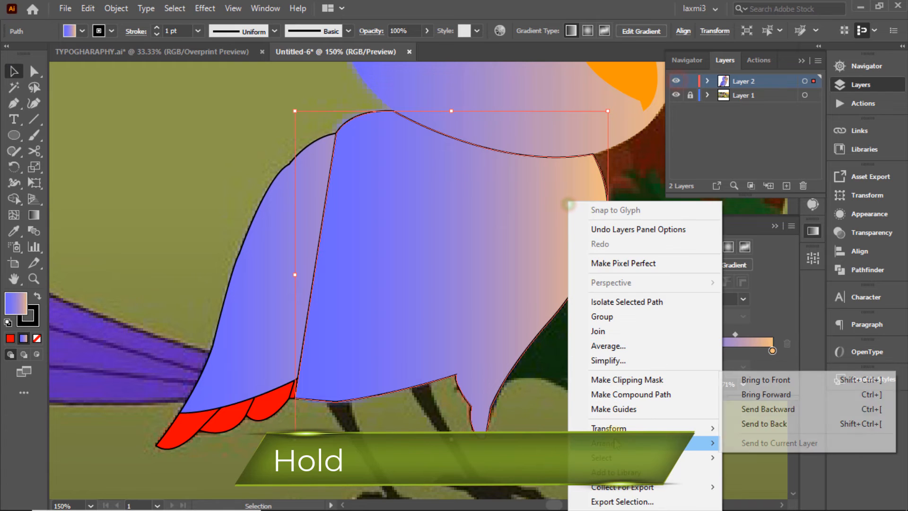
pyautogui.click(779, 424)
# Compare the body with the reference, move its gradient midpoint to about 54%, and stretch its upper edge slightly upward
pyautogui.keyDown('ctrl'); pyautogui.click(677, 81); pyautogui.keyUp('ctrl')
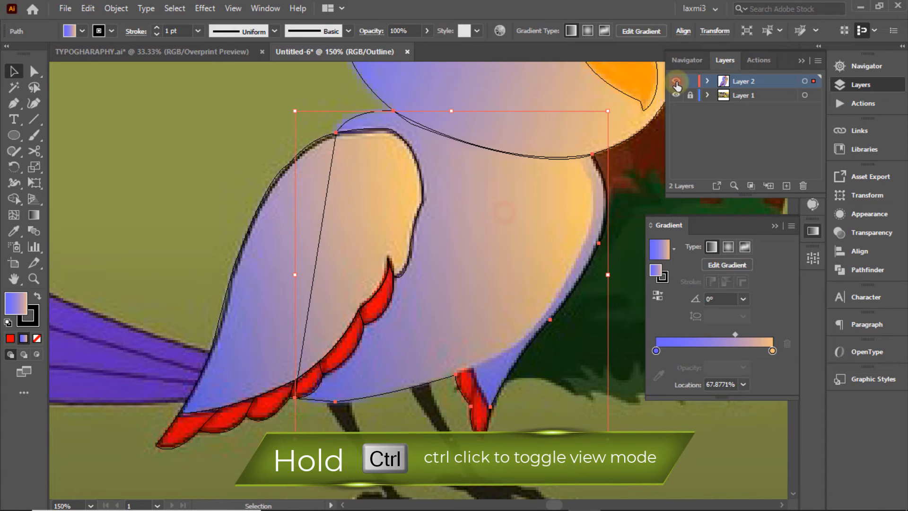
pyautogui.keyDown('ctrl'); pyautogui.click(676, 80); pyautogui.keyUp('ctrl')
pyautogui.keyDown('ctrl'); pyautogui.click(676, 81); pyautogui.keyUp('ctrl')
pyautogui.keyDown('ctrl'); pyautogui.click(677, 81); pyautogui.keyUp('ctrl')
pyautogui.moveTo(734, 334)
pyautogui.mouseDown()
pyautogui.moveTo(712, 334)
pyautogui.moveTo(719, 334)
pyautogui.mouseUp()
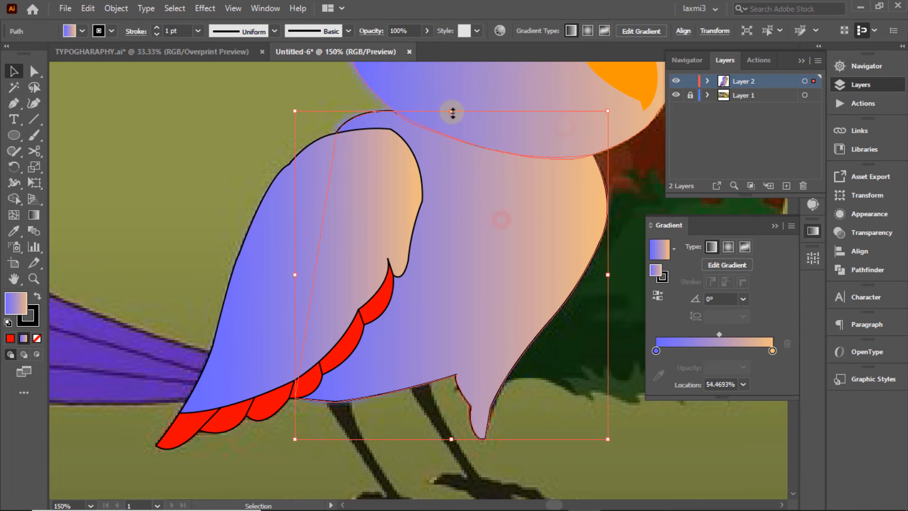
pyautogui.moveTo(451, 111); pyautogui.dragTo(461, 112)
# Draw a curved path inside the breast edge in outline view, from the far wing's upper corner up to the head
pyautogui.click(647, 190)
pyautogui.click(507, 246)
pyautogui.keyDown('ctrl'); pyautogui.click(676, 82); pyautogui.keyUp('ctrl')
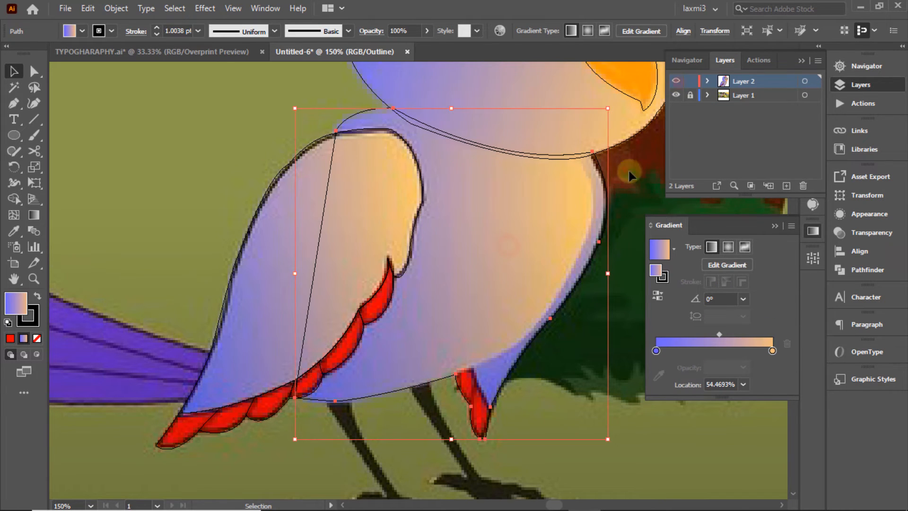
pyautogui.click(629, 175)
pyautogui.click(14, 103)
pyautogui.click(456, 374)
pyautogui.click(508, 352)
pyautogui.click(522, 337)
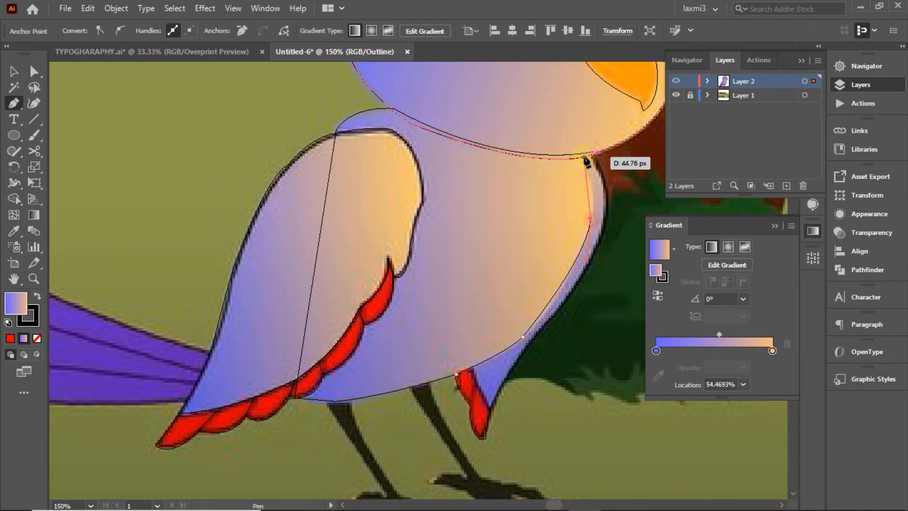
pyautogui.moveTo(583, 154); pyautogui.dragTo(568, 134)
# Select the body and the inner breast curve, and divide the body along that curve with Shape Builder
pyautogui.click(14, 71)
pyautogui.moveTo(578, 210); pyautogui.dragTo(602, 288)
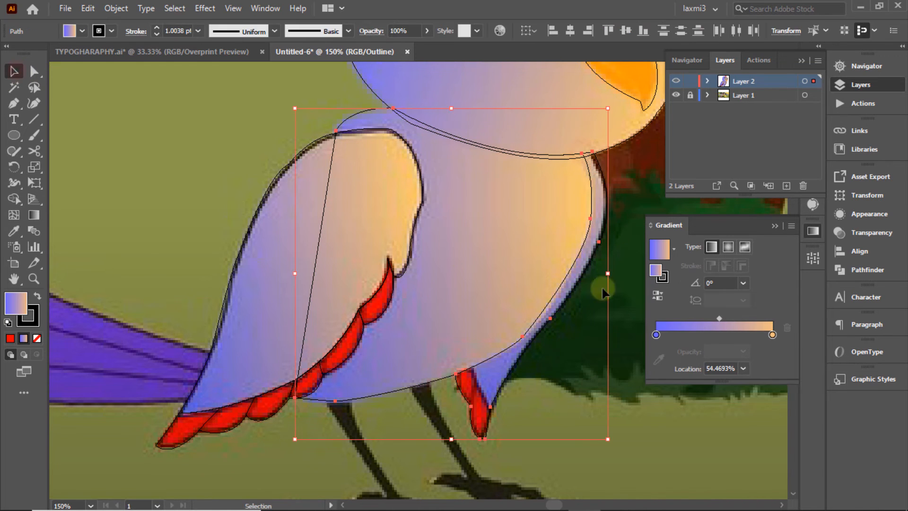
pyautogui.keyDown('ctrl'); pyautogui.click(677, 82); pyautogui.keyUp('ctrl')
pyautogui.click(14, 198)
pyautogui.moveTo(527, 352)
pyautogui.mouseDown()
pyautogui.moveTo(582, 265)
pyautogui.moveTo(509, 229)
pyautogui.mouseUp()
pyautogui.press('v')
pyautogui.click(635, 164)
# Return Layer 2 to preview and set the gradient angle of the narrow breast-edge and far-wing shape to 135°
pyautogui.keyDown('ctrl'); pyautogui.click(677, 82); pyautogui.keyUp('ctrl')
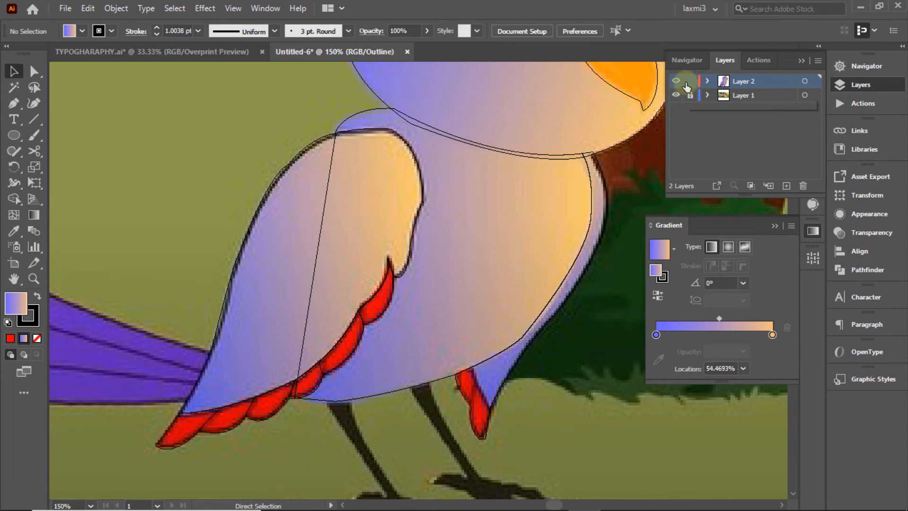
pyautogui.keyDown('ctrl'); pyautogui.click(676, 81); pyautogui.keyUp('ctrl')
pyautogui.click(578, 286)
pyautogui.click(743, 299)
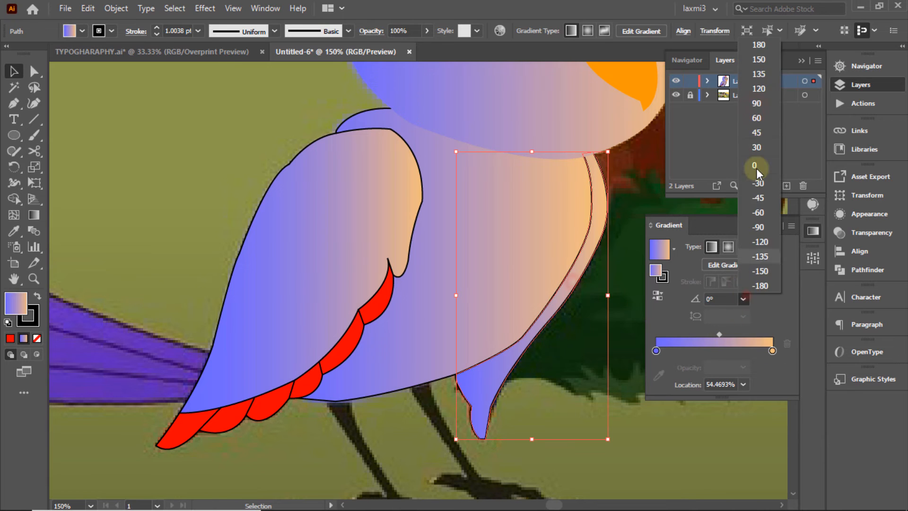
pyautogui.click(752, 134)
pyautogui.click(743, 300)
pyautogui.click(754, 105)
pyautogui.click(745, 301)
pyautogui.click(753, 77)
pyautogui.click(487, 462)
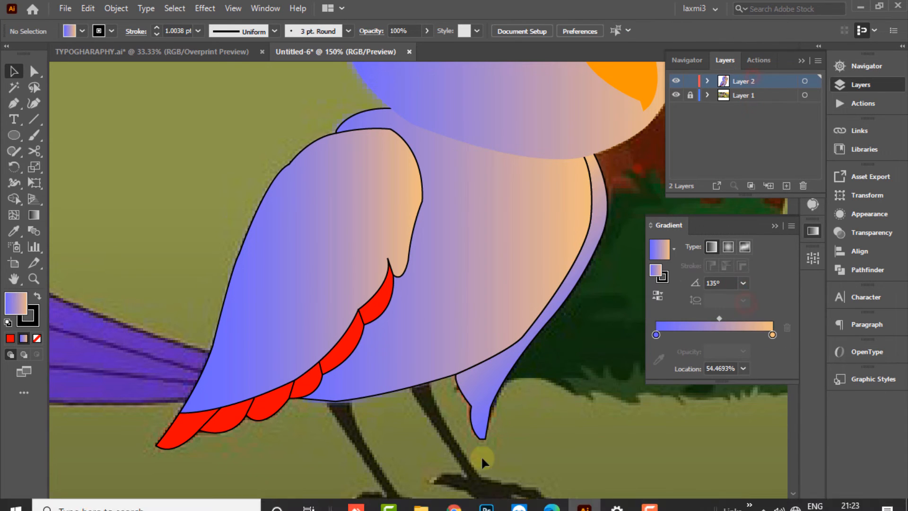
# Check the body against the reference outline and remove the main body shape's stroke
pyautogui.click(527, 246)
pyautogui.keyDown('ctrl'); pyautogui.click(676, 81); pyautogui.keyUp('ctrl')
pyautogui.click(499, 222)
pyautogui.keyDown('ctrl'); pyautogui.click(676, 81); pyautogui.keyUp('ctrl')
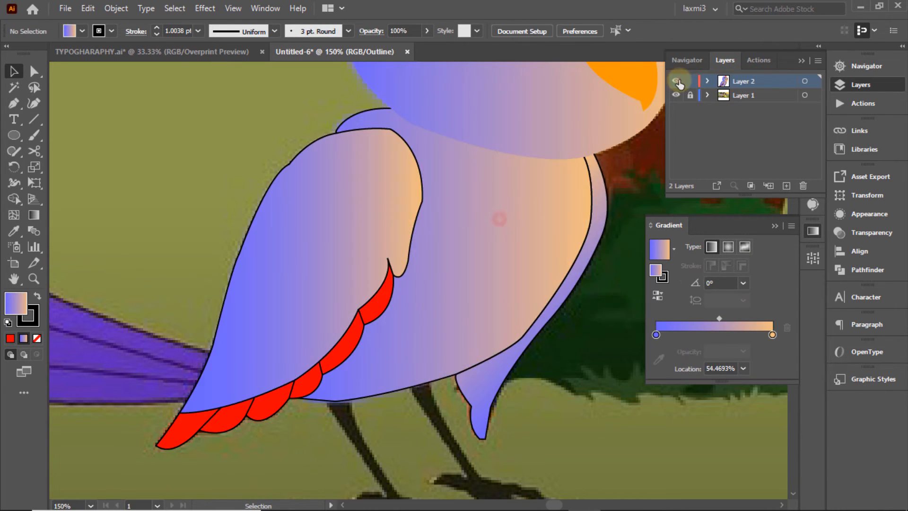
pyautogui.click(497, 217)
pyautogui.click(112, 31)
pyautogui.click(9, 53)
pyautogui.click(641, 176)
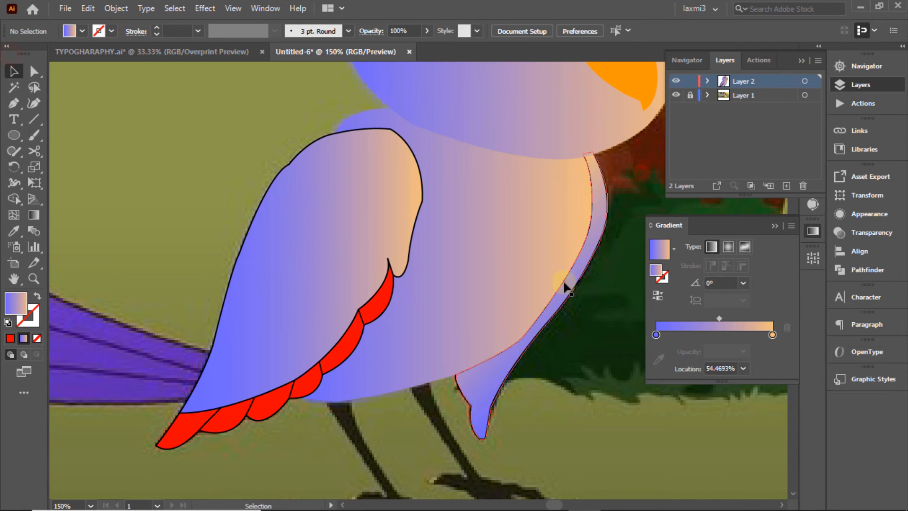
# Send the narrow breast-edge and far-wing shape to the back and remove its stroke
pyautogui.click(600, 213)
pyautogui.rightClick(597, 202)
pyautogui.moveTo(634, 443)
pyautogui.click(482, 426)
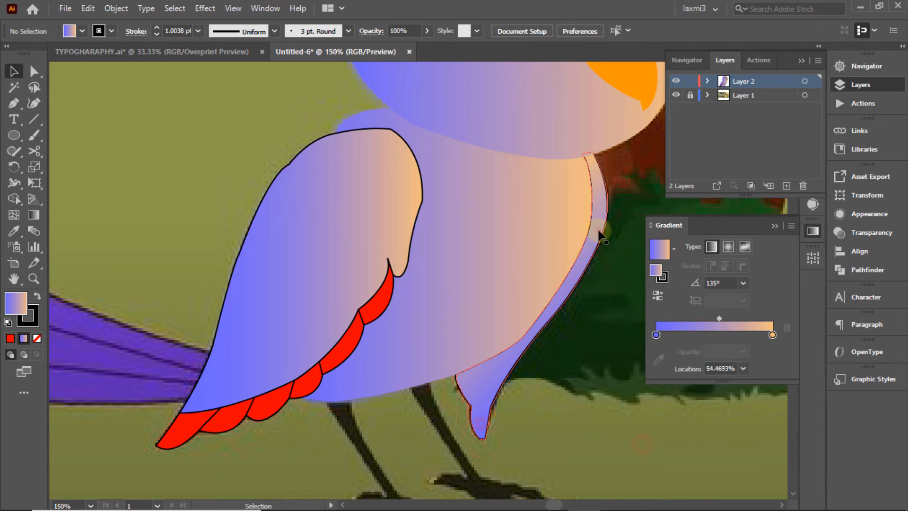
pyautogui.click(634, 171)
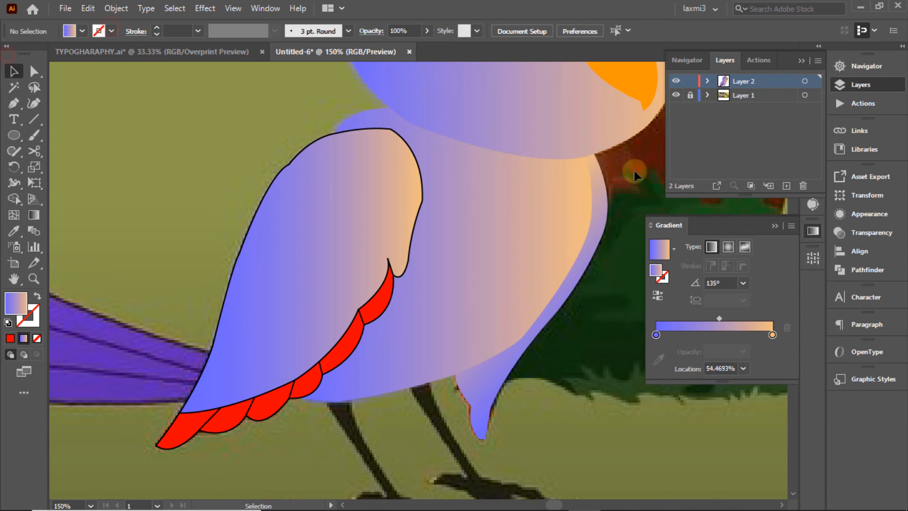
# Nudge the narrow breast-edge shape two increments left to line up with the reference
pyautogui.click(601, 231)
pyautogui.press('Left')
pyautogui.press('Left')
pyautogui.click(587, 310)
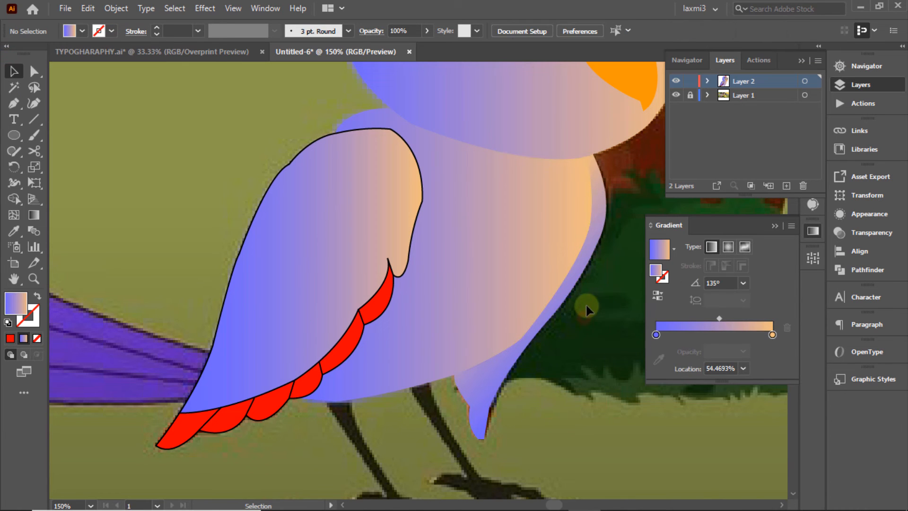
# Draw a line across the far wing where its red tip begins, and split the breast-edge shape along it with Shape Builder
pyautogui.keyDown('ctrl'); pyautogui.click(676, 82); pyautogui.keyUp('ctrl')
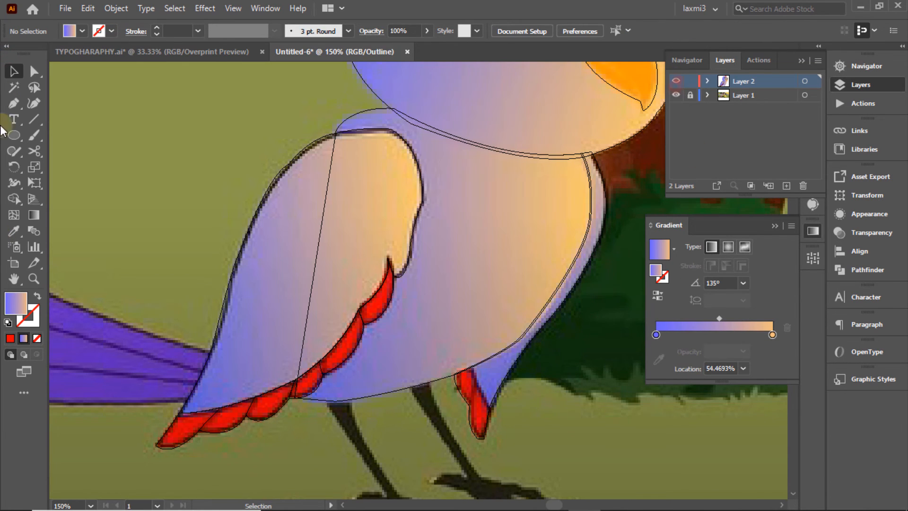
pyautogui.click(473, 366)
pyautogui.click(489, 407)
pyautogui.click(13, 71)
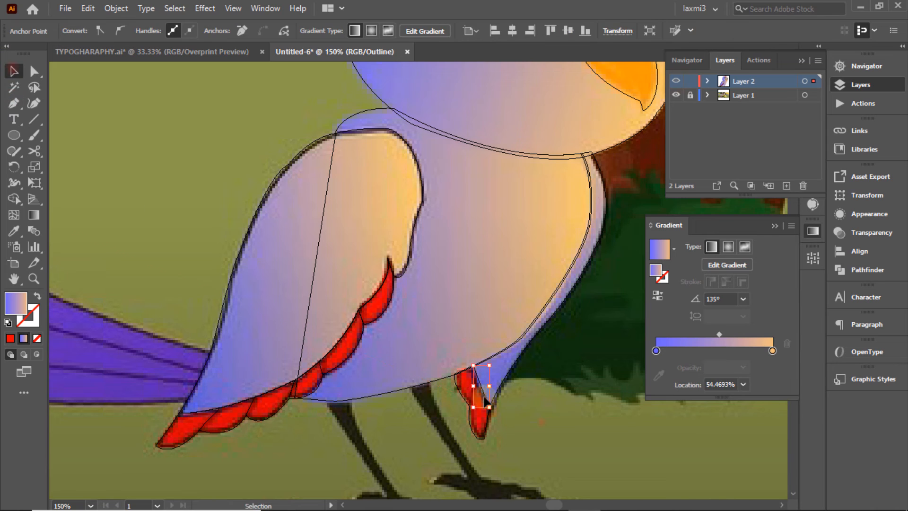
pyautogui.moveTo(541, 421); pyautogui.dragTo(435, 398)
pyautogui.hotkey('shift', 'm')
# Fill the selected breast-edge and far-wing pieces with the red sampled from the reference image
pyautogui.press('i')
pyautogui.click(490, 414)
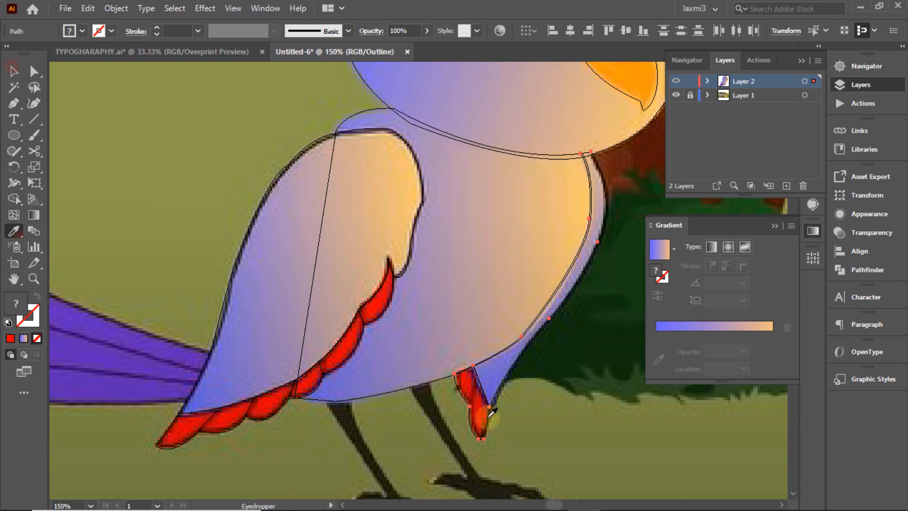
pyautogui.click(13, 72)
# Preview Layer 2, reapply the blue-to-orange gradient to both split pieces, and restore the diagonal gradient angle on the breast-edge strip
pyautogui.hotkey('ctrl', 'y')
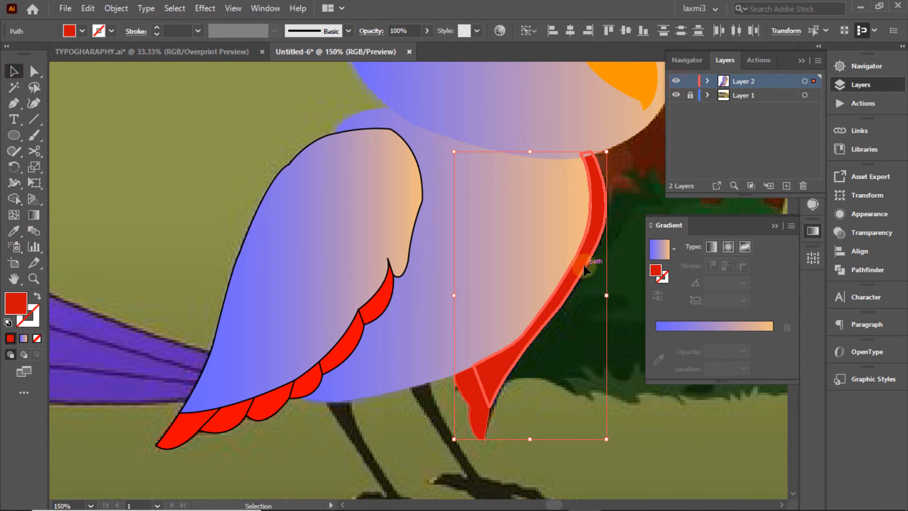
pyautogui.click(661, 254)
pyautogui.click(538, 363)
pyautogui.click(507, 364)
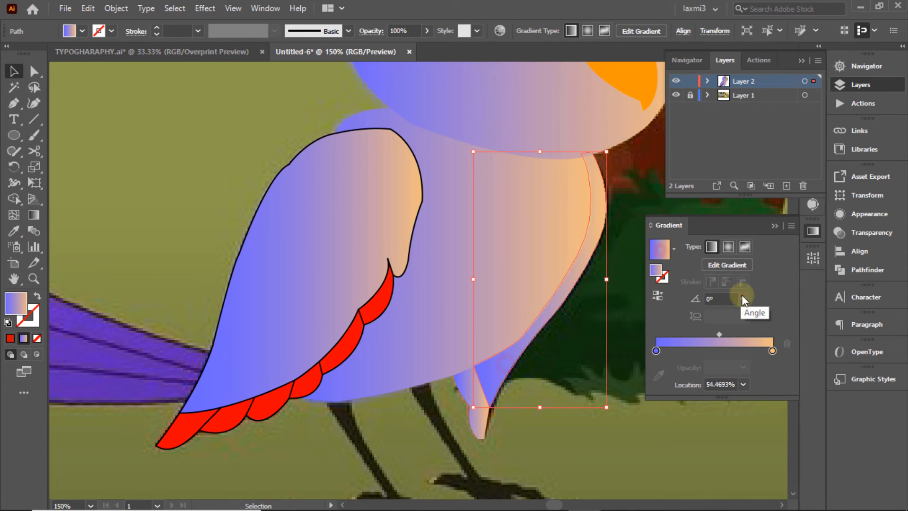
# Fill the far wing's small tip piece with solid red
pyautogui.click(479, 406)
pyautogui.click(71, 33)
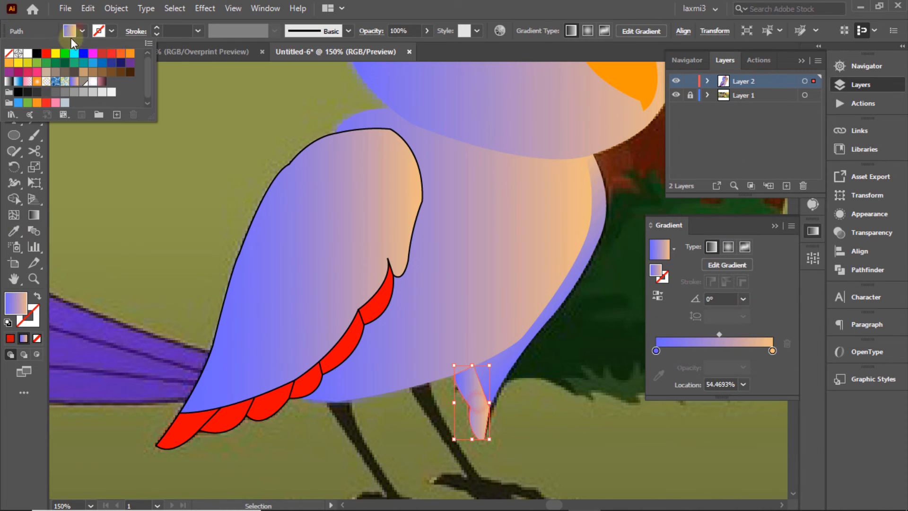
pyautogui.click(46, 52)
pyautogui.click(590, 309)
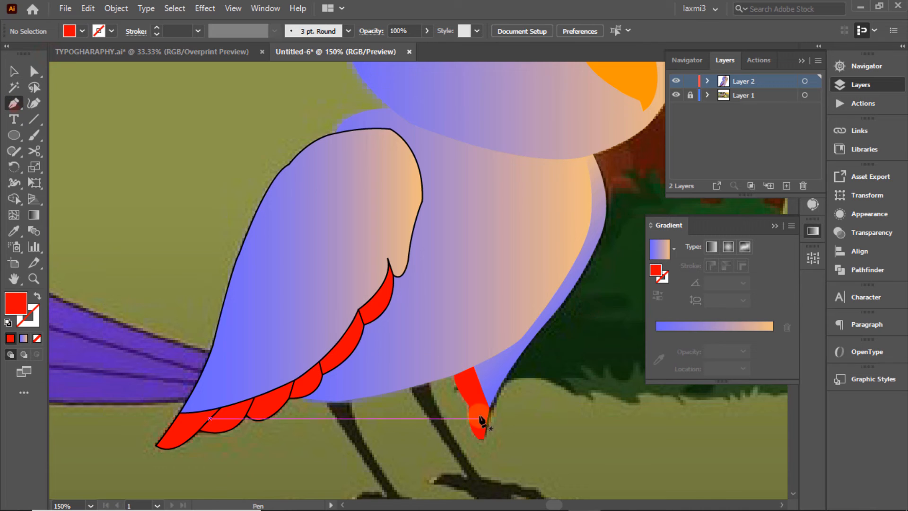
# Draw a short line across the join of the far wing's two red pieces and give it a black 1 pt stroke
pyautogui.click(470, 405)
pyautogui.click(482, 389)
pyautogui.click(13, 72)
pyautogui.click(166, 114)
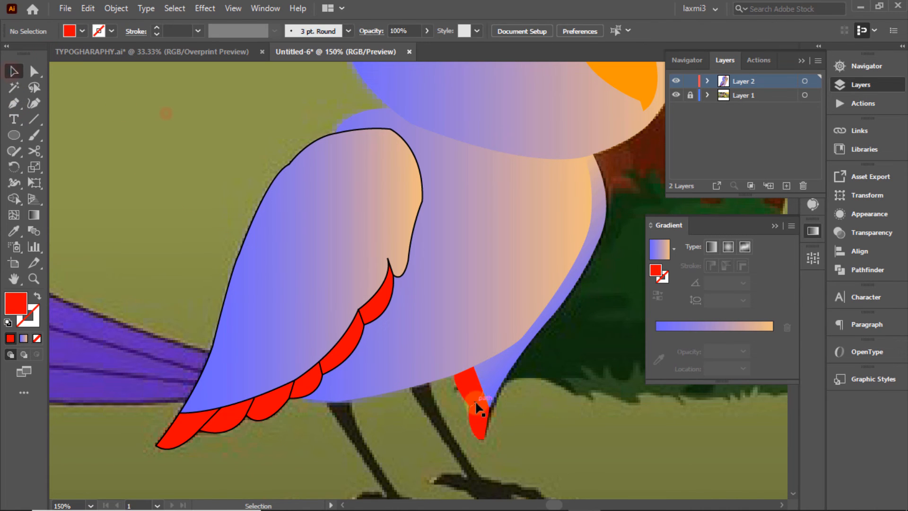
pyautogui.click(477, 403)
pyautogui.click(100, 31)
pyautogui.click(36, 53)
pyautogui.click(217, 124)
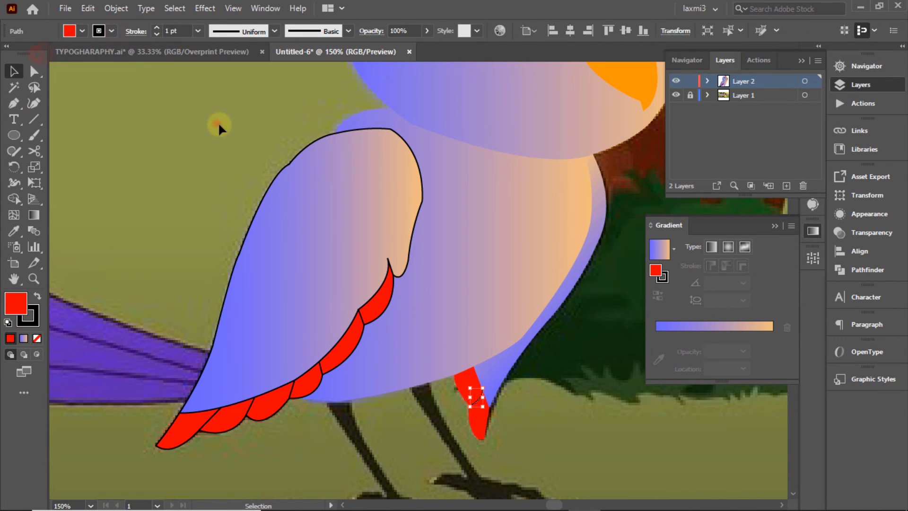
# Merge the far wing's red pieces into a single black-outlined tip with Shape Builder
pyautogui.click(479, 399)
pyautogui.moveTo(477, 388); pyautogui.dragTo(485, 405)
pyautogui.click(538, 415)
pyautogui.keyDown('ctrl'); pyautogui.click(676, 82); pyautogui.keyUp('ctrl')
pyautogui.keyDown('ctrl'); pyautogui.click(677, 82); pyautogui.keyUp('ctrl')
pyautogui.hotkey('shift', 'm')
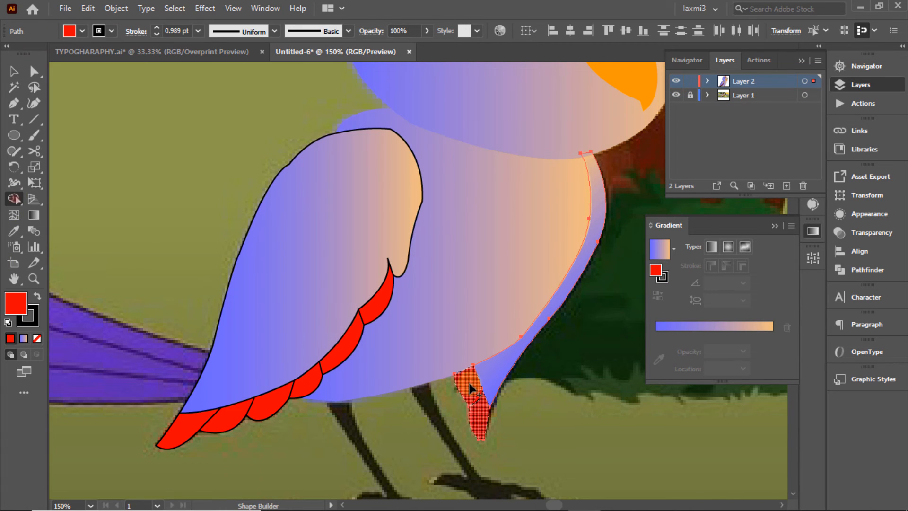
pyautogui.keyDown('ctrl'); pyautogui.click(174, 134); pyautogui.keyUp('ctrl')
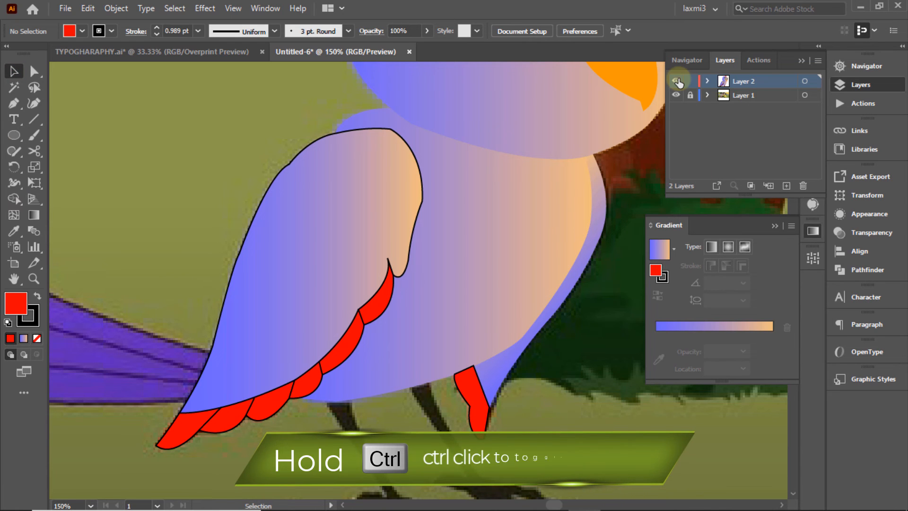
# Start tracing the tail from the wing edge along the lowest feather and around its rounded end, using no fill
pyautogui.click(687, 61)
pyautogui.moveTo(733, 114); pyautogui.dragTo(716, 138)
pyautogui.click(13, 104)
pyautogui.click(860, 85)
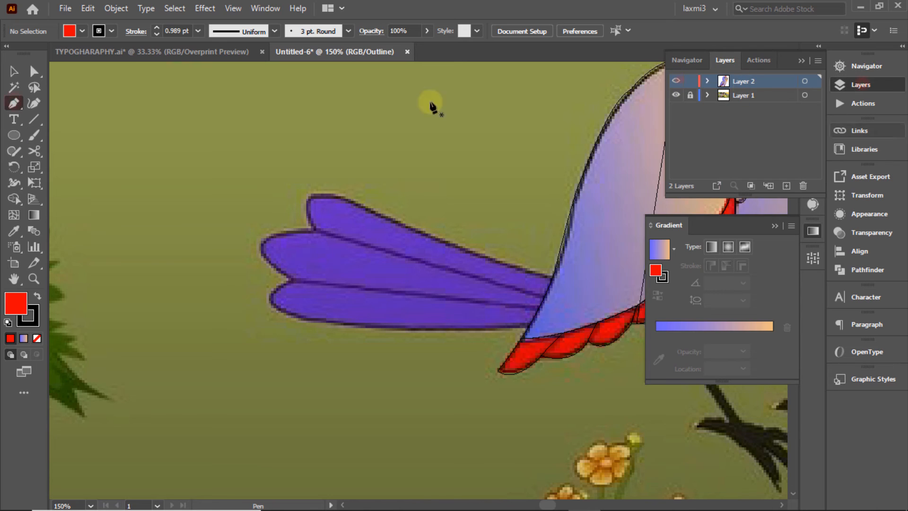
pyautogui.click(552, 278)
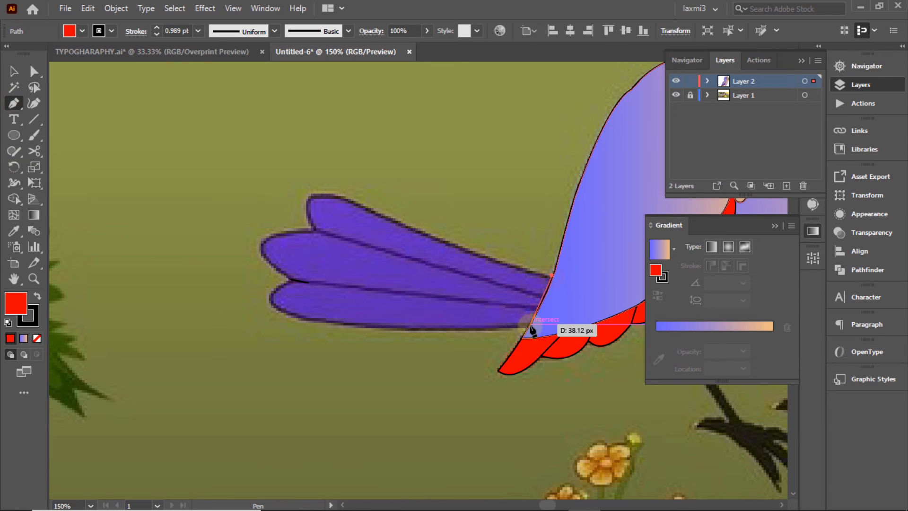
pyautogui.hotkey('ctrl', 'z')
pyautogui.click(555, 281)
pyautogui.click(533, 327)
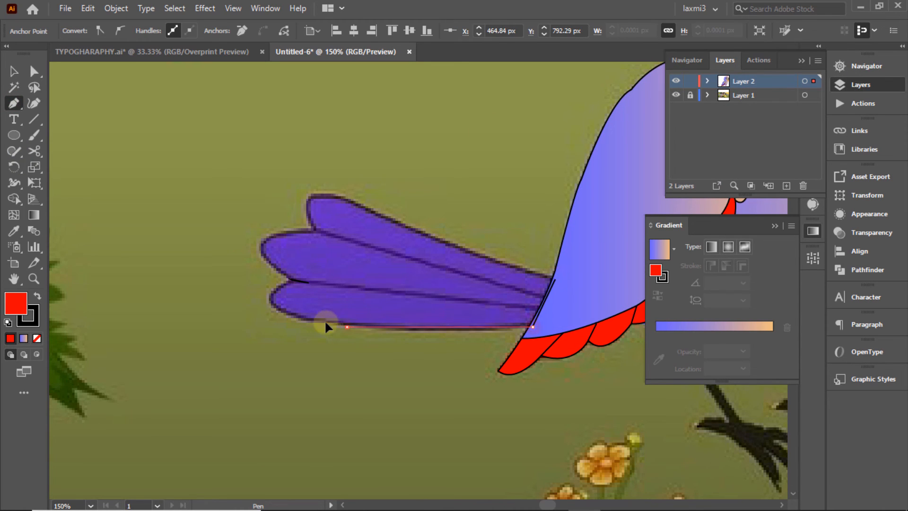
pyautogui.moveTo(347, 326); pyautogui.dragTo(378, 334)
pyautogui.click(37, 338)
pyautogui.moveTo(270, 300); pyautogui.dragTo(323, 272)
pyautogui.click(271, 299)
# Continue the tail outline around the middle and upper feathers and close it at the wing edge
pyautogui.click(14, 71)
pyautogui.click(203, 149)
pyautogui.press('Delete')
pyautogui.click(9, 71)
pyautogui.click(337, 295)
pyautogui.keyDown('alt'); pyautogui.click(262, 253); pyautogui.keyUp('alt')
pyautogui.moveTo(317, 232); pyautogui.dragTo(381, 239)
pyautogui.keyDown('alt'); pyautogui.click(316, 232); pyautogui.keyUp('alt')
pyautogui.moveTo(329, 196); pyautogui.dragTo(373, 207)
pyautogui.keyDown('alt'); pyautogui.click(330, 196); pyautogui.keyUp('alt')
pyautogui.moveTo(459, 250); pyautogui.dragTo(532, 271)
pyautogui.keyDown('alt'); pyautogui.click(459, 249); pyautogui.keyUp('alt')
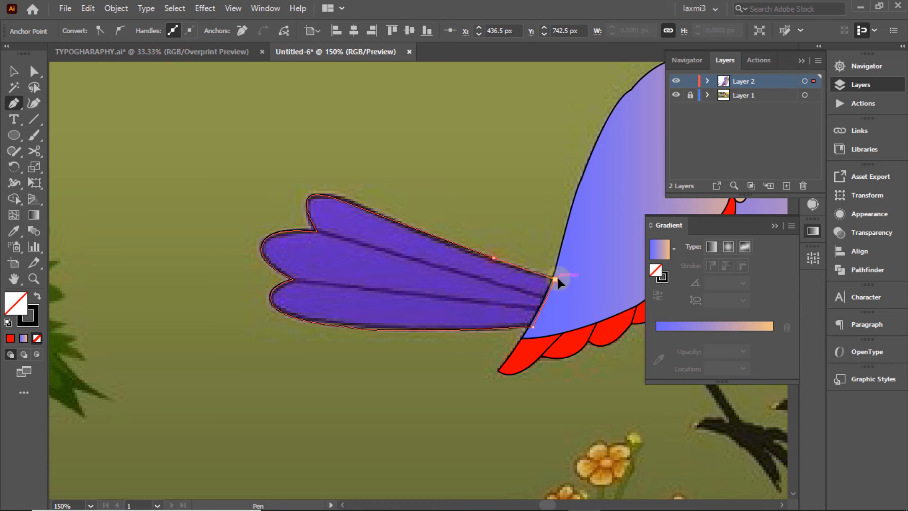
pyautogui.keyDown('ctrl'); pyautogui.click(180, 106); pyautogui.keyUp('ctrl')
# Draw two straight divider lines from the notches between the tail feathers to the tail's base at the wing
pyautogui.click(317, 232)
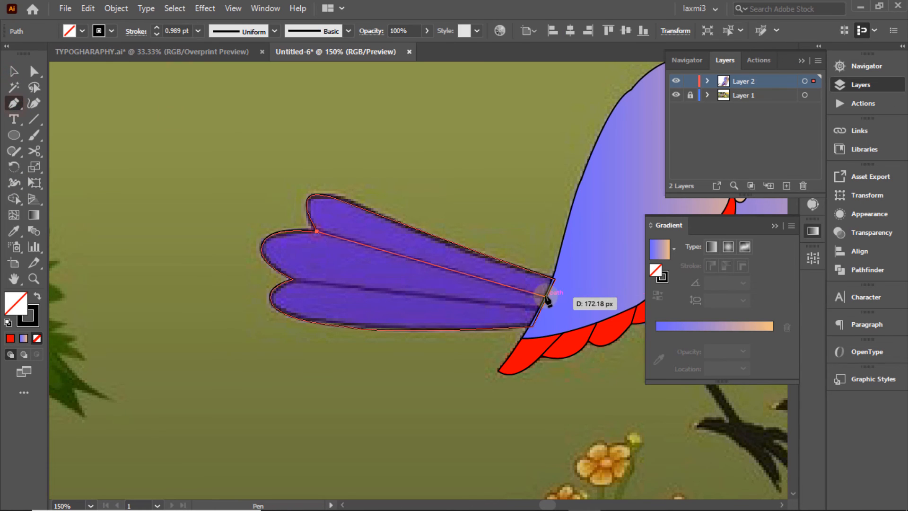
pyautogui.click(546, 297)
pyautogui.click(14, 72)
pyautogui.click(145, 116)
pyautogui.click(14, 103)
pyautogui.click(293, 279)
pyautogui.click(541, 309)
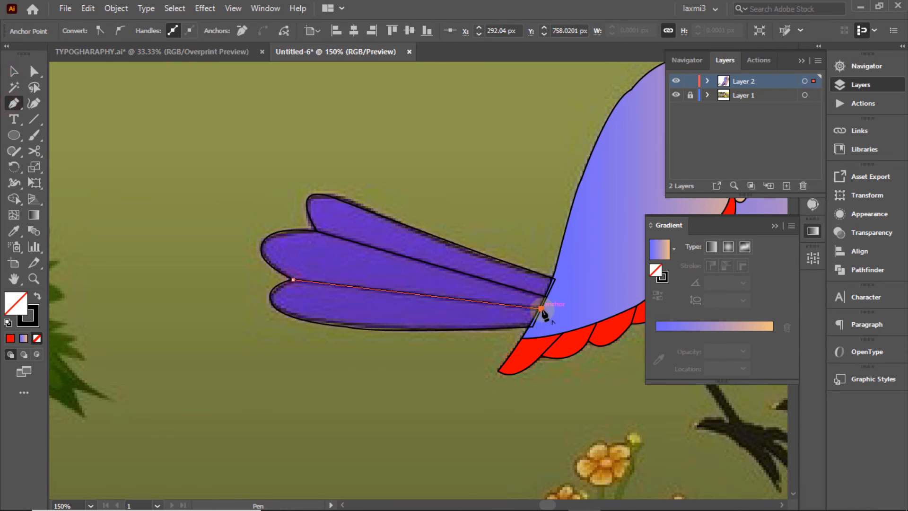
pyautogui.click(14, 71)
pyautogui.click(102, 82)
# Split the tail along its divider lines with Shape Builder and fill the three feathers with purple sampled from the reference image
pyautogui.click(380, 157)
pyautogui.click(364, 257)
pyautogui.hotkey('shift', 'm')
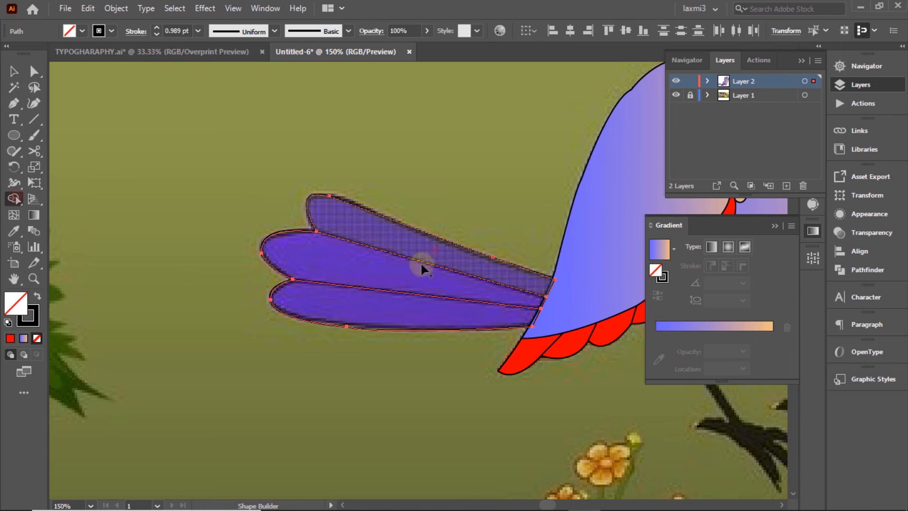
pyautogui.click(382, 243)
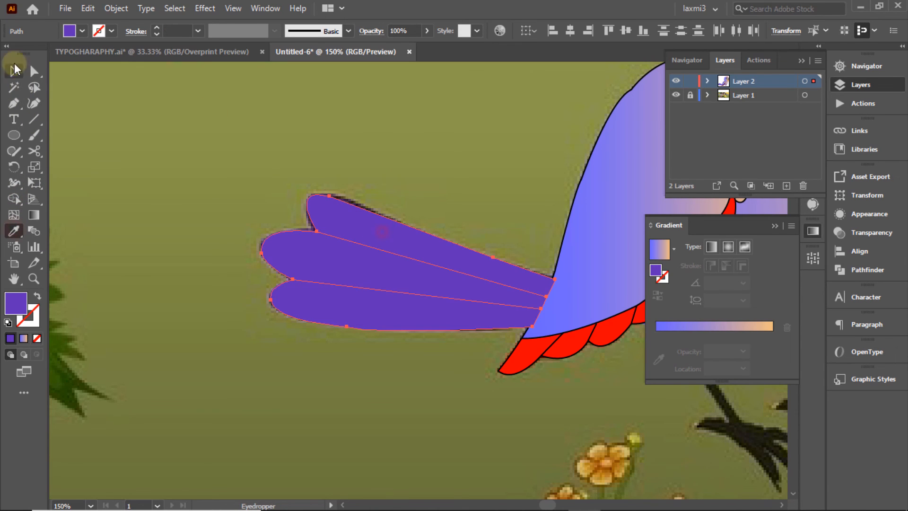
# Give the three purple tail feathers a black 1 pt stroke
pyautogui.click(112, 31)
pyautogui.click(39, 54)
pyautogui.click(220, 87)
pyautogui.click(13, 71)
pyautogui.click(166, 108)
# Select all the tail feathers and send them behind the near wing
pyautogui.click(493, 294)
pyautogui.moveTo(495, 201); pyautogui.dragTo(446, 390)
pyautogui.moveTo(462, 188); pyautogui.dragTo(346, 374)
pyautogui.rightClick(411, 304)
pyautogui.click(453, 237)
pyautogui.click(634, 281)
pyautogui.click(497, 164)
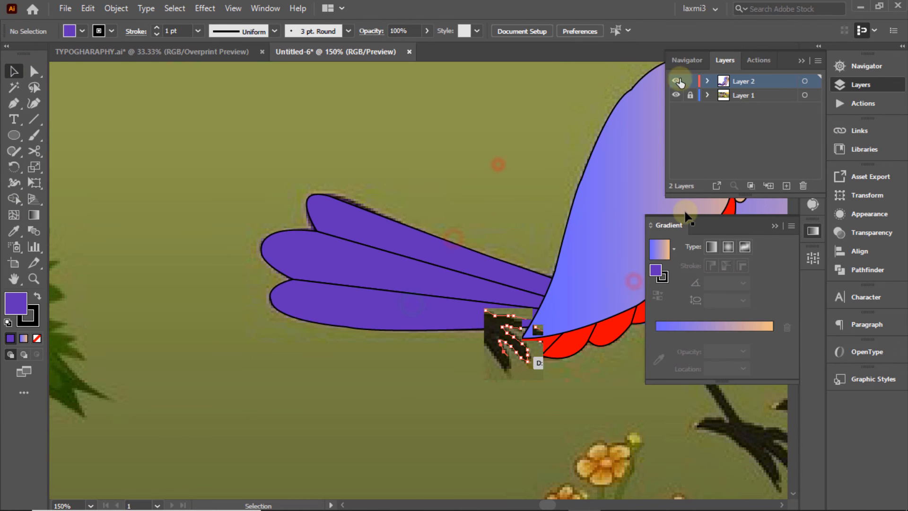
# Start tracing the near leg with the Pen tool down its back edge and around the back toe, using no fill
pyautogui.click(873, 71)
pyautogui.moveTo(725, 141); pyautogui.dragTo(735, 145)
pyautogui.click(13, 103)
pyautogui.moveTo(319, 233); pyautogui.dragTo(333, 283)
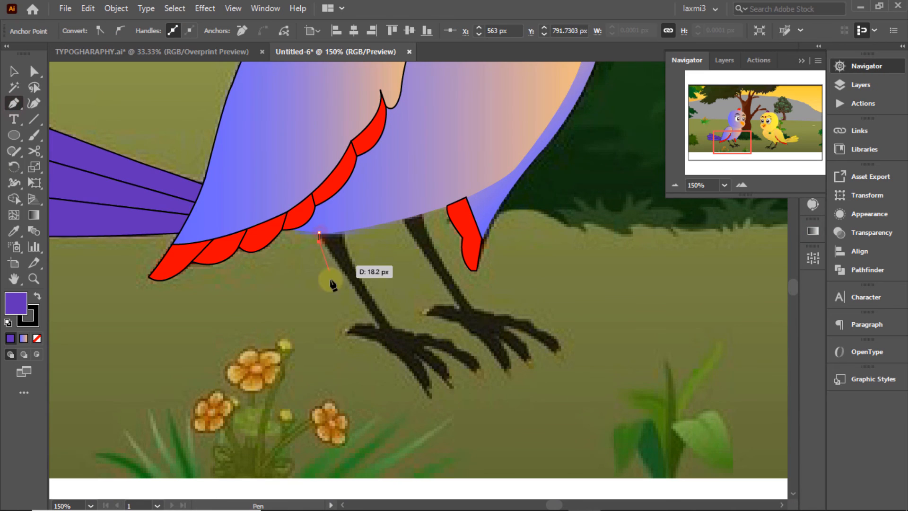
pyautogui.click(351, 325)
pyautogui.click(351, 329)
pyautogui.click(346, 328)
pyautogui.click(347, 334)
pyautogui.click(357, 334)
pyautogui.click(37, 338)
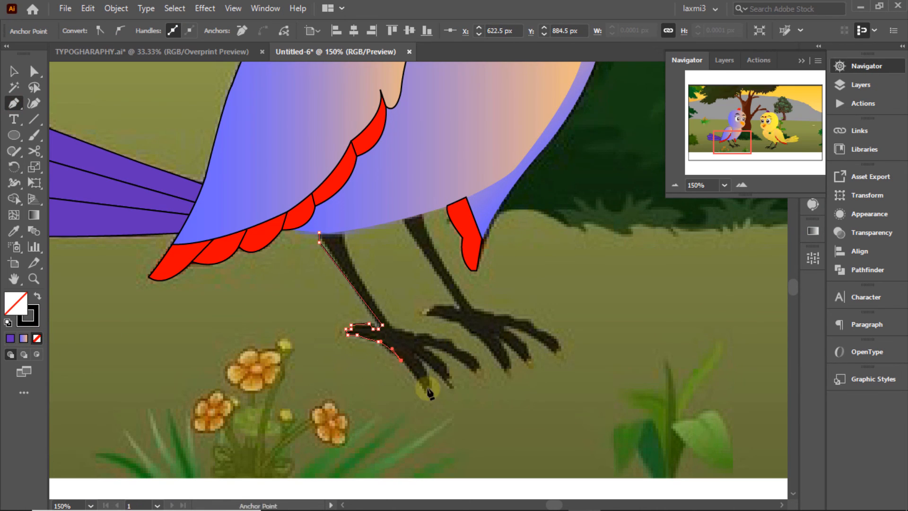
# Continue the near leg's outline around the pointed front toes of the foot
pyautogui.click(415, 353)
pyautogui.moveTo(447, 387); pyautogui.dragTo(452, 392)
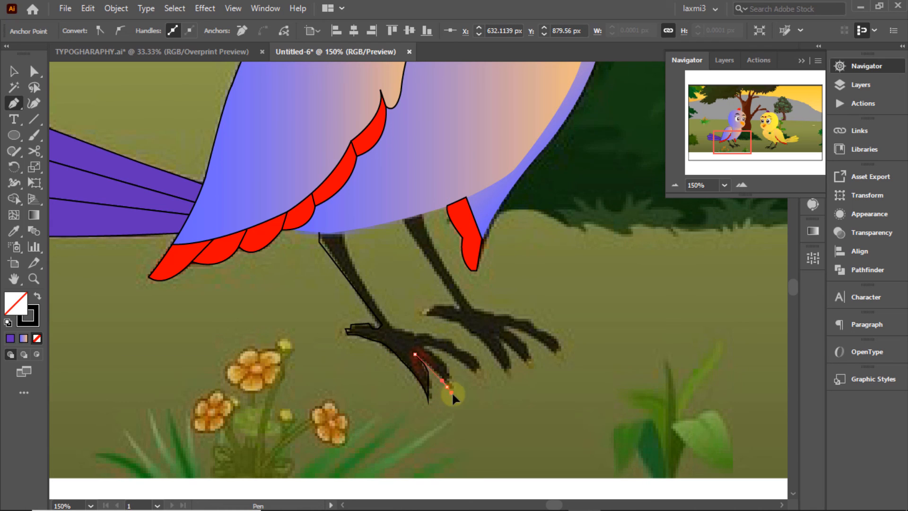
pyautogui.click(447, 363)
pyautogui.click(428, 349)
pyautogui.click(459, 360)
pyautogui.click(465, 365)
pyautogui.click(475, 371)
pyautogui.click(477, 363)
pyautogui.click(474, 358)
pyautogui.click(465, 352)
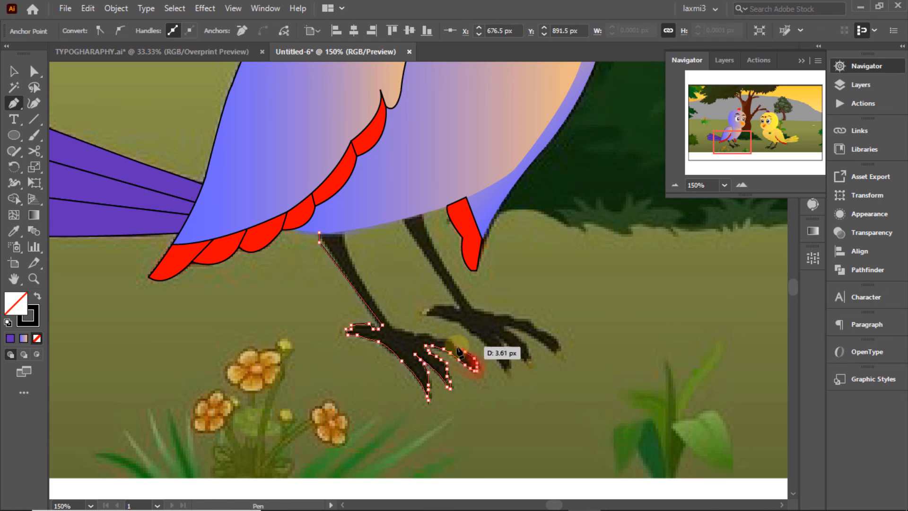
# Trace from the near foot up the leg's front edge and close the outline beneath the belly
pyautogui.click(451, 343)
pyautogui.click(436, 338)
pyautogui.click(344, 251)
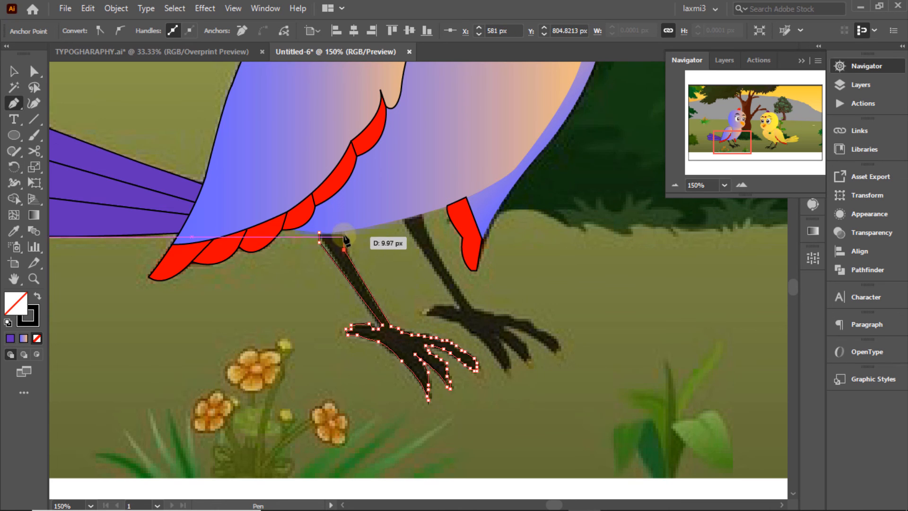
pyautogui.click(343, 231)
pyautogui.click(319, 232)
# Fill the near leg with the dark colour sampled from the reference image, leaving it without a stroke
pyautogui.click(231, 291)
pyautogui.click(422, 358)
pyautogui.click(14, 198)
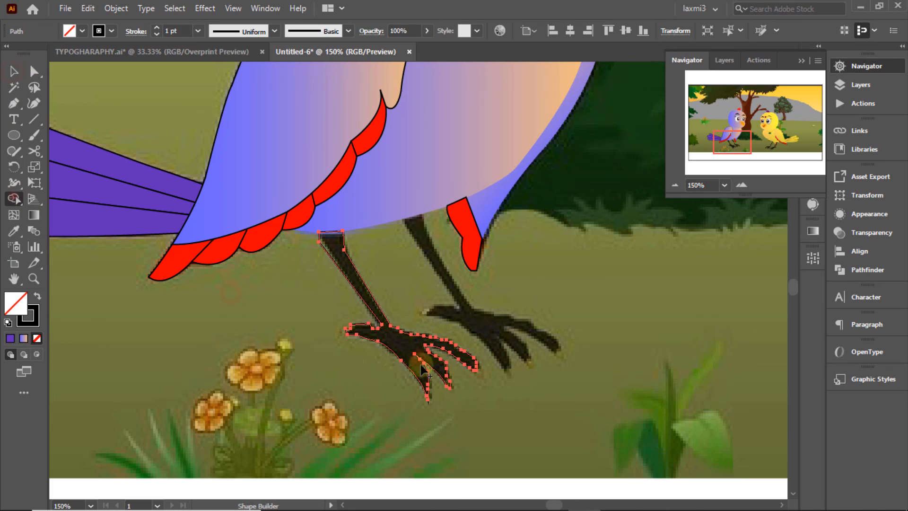
pyautogui.click(401, 344)
pyautogui.press('v')
pyautogui.click(525, 348)
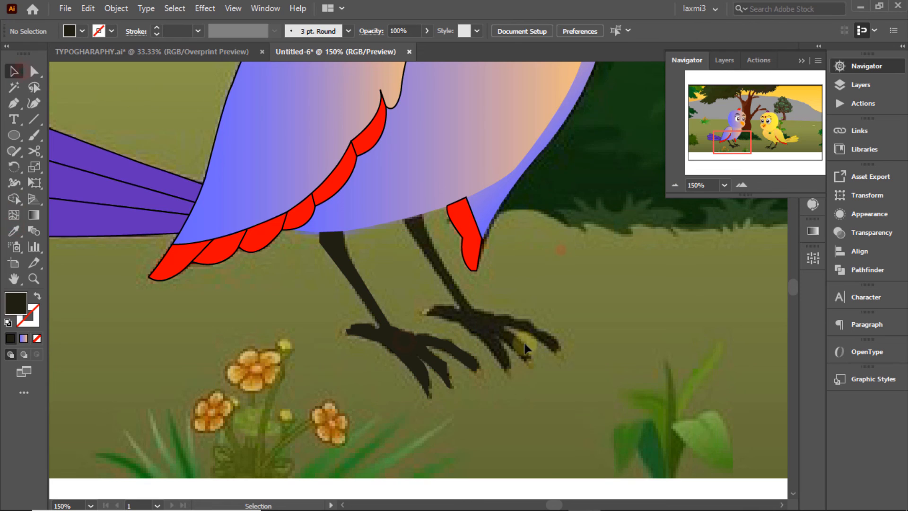
# Start tracing the far leg from the belly down its front edge onto the foot, using no fill
pyautogui.click(403, 219)
pyautogui.click(425, 214)
pyautogui.click(427, 233)
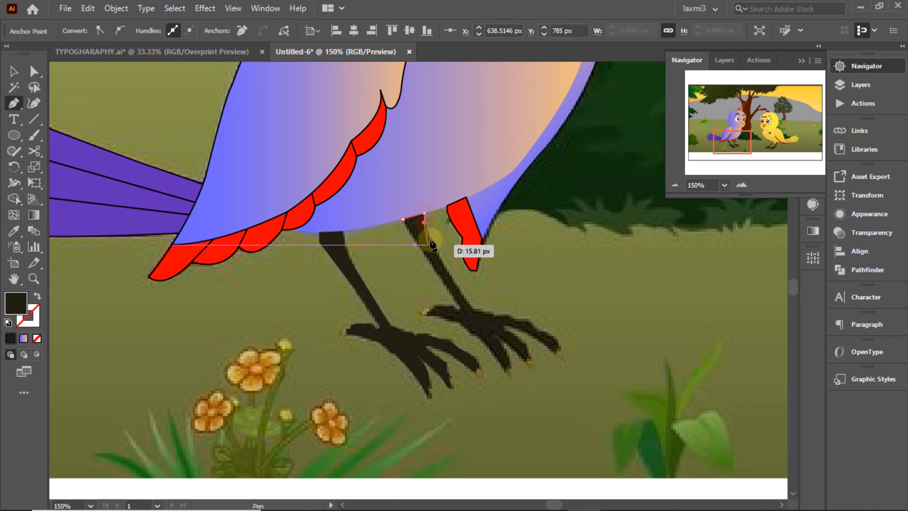
pyautogui.click(476, 311)
pyautogui.click(485, 311)
pyautogui.click(494, 315)
pyautogui.click(36, 339)
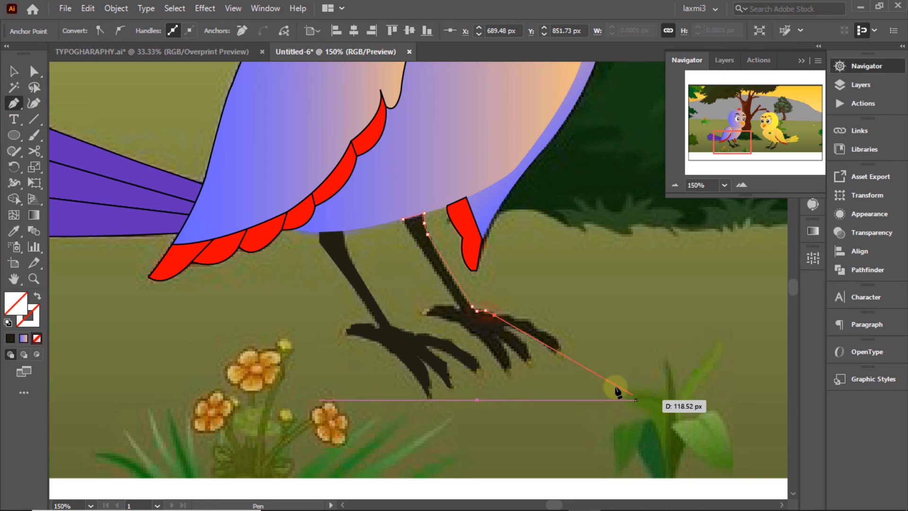
pyautogui.click(509, 315)
pyautogui.click(513, 315)
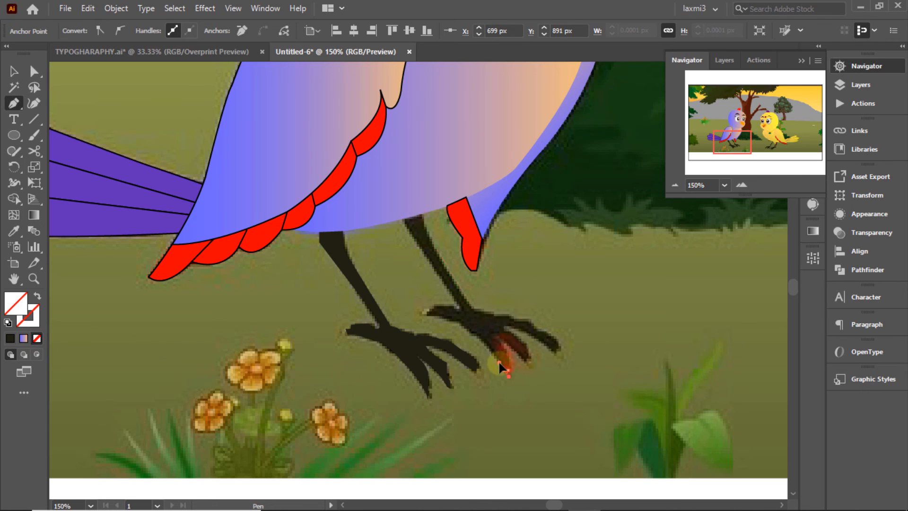
# Trace the far foot's back toe and the leg's back edge, and close the outline beneath the belly
pyautogui.click(426, 315)
pyautogui.click(440, 308)
pyautogui.click(451, 305)
pyautogui.click(458, 308)
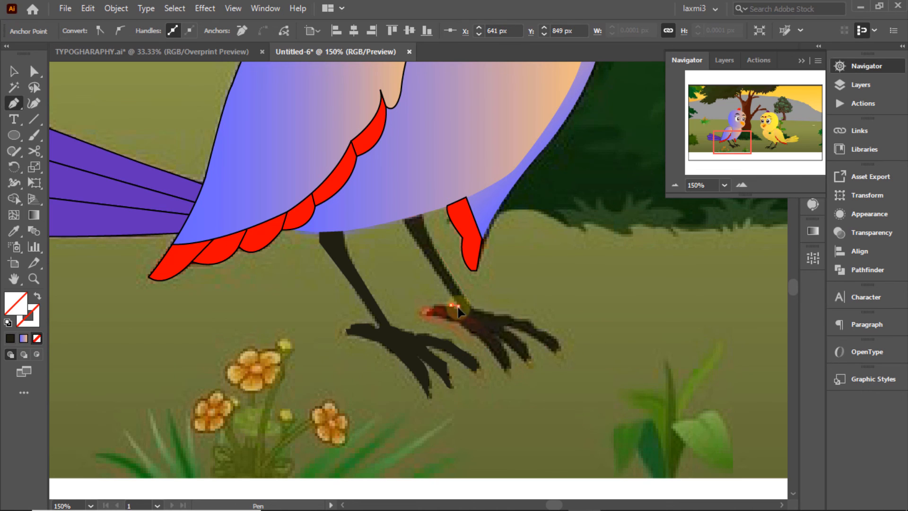
pyautogui.click(439, 271)
pyautogui.click(426, 256)
pyautogui.click(412, 238)
pyautogui.click(402, 219)
# Fill the far leg with the dark colour sampled from the reference image and deselect it
pyautogui.click(14, 231)
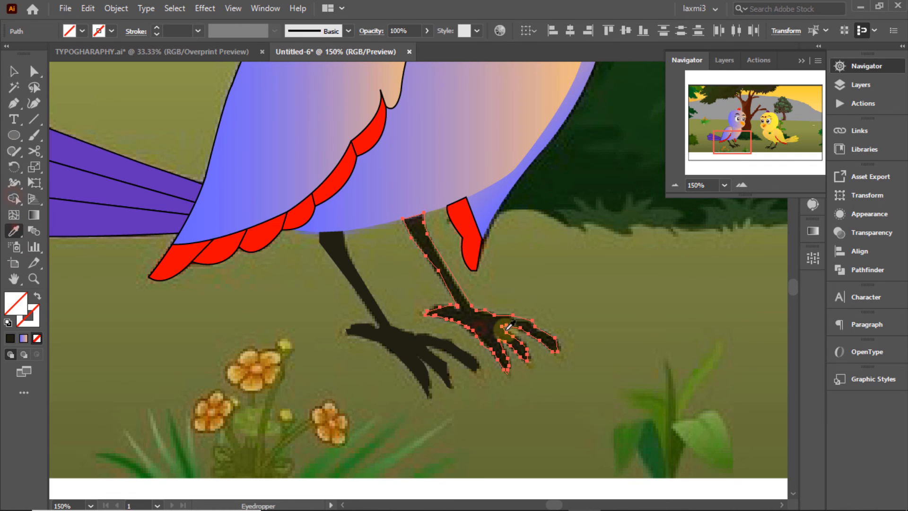
pyautogui.click(12, 72)
pyautogui.click(640, 263)
# Fit the whole artboard in the window to examine the redrawn blue bird in its scene
pyautogui.moveTo(737, 144); pyautogui.dragTo(738, 141)
pyautogui.click(677, 185)
pyautogui.click(677, 185)
pyautogui.click(677, 185)
pyautogui.click(676, 185)
pyautogui.click(677, 184)
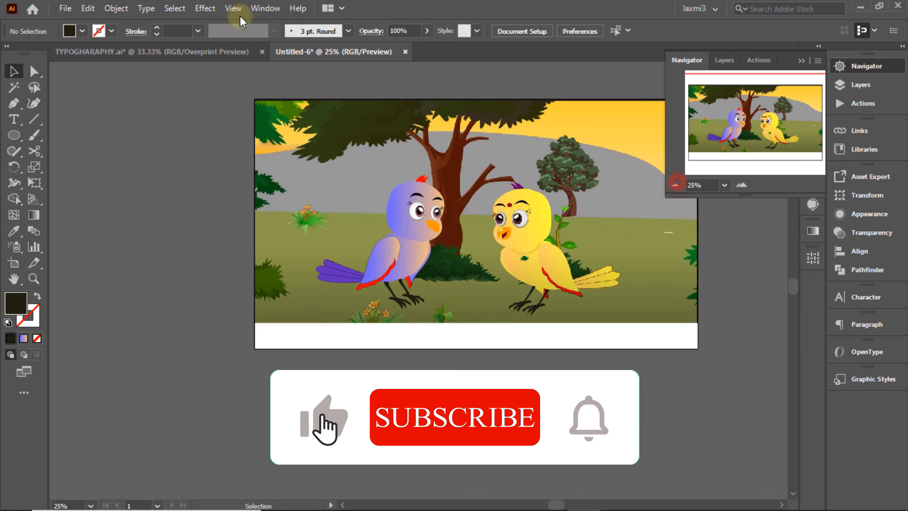
pyautogui.click(238, 8)
pyautogui.click(300, 227)
# Hide and show Layer 1 repeatedly to compare the redrawn bird with and without the reference image
pyautogui.click(858, 84)
pyautogui.click(676, 95)
pyautogui.click(676, 95)
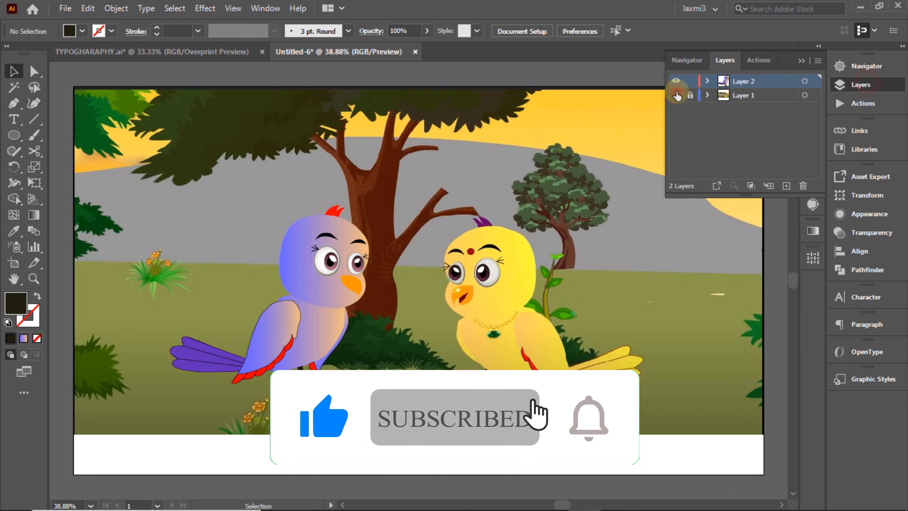
pyautogui.click(677, 95)
pyautogui.click(677, 95)
pyautogui.click(677, 95)
pyautogui.click(677, 95)
pyautogui.click(677, 95)
pyautogui.click(676, 95)
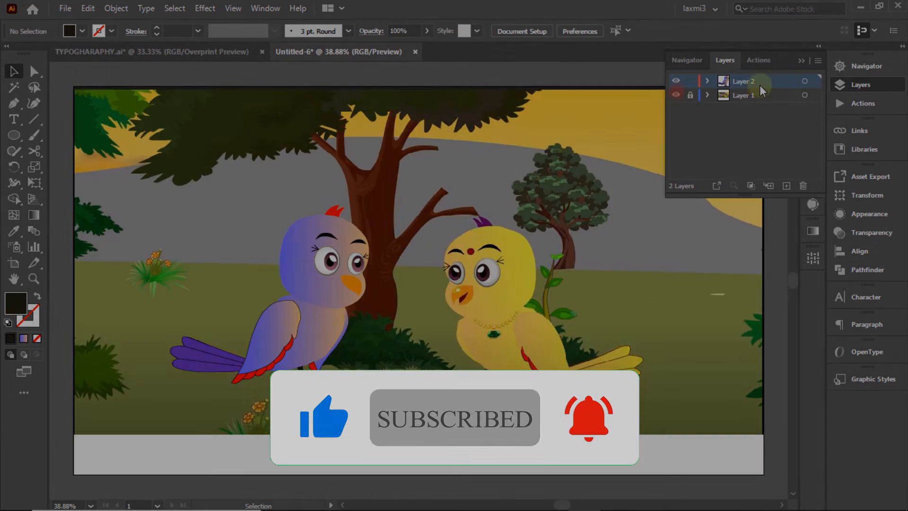